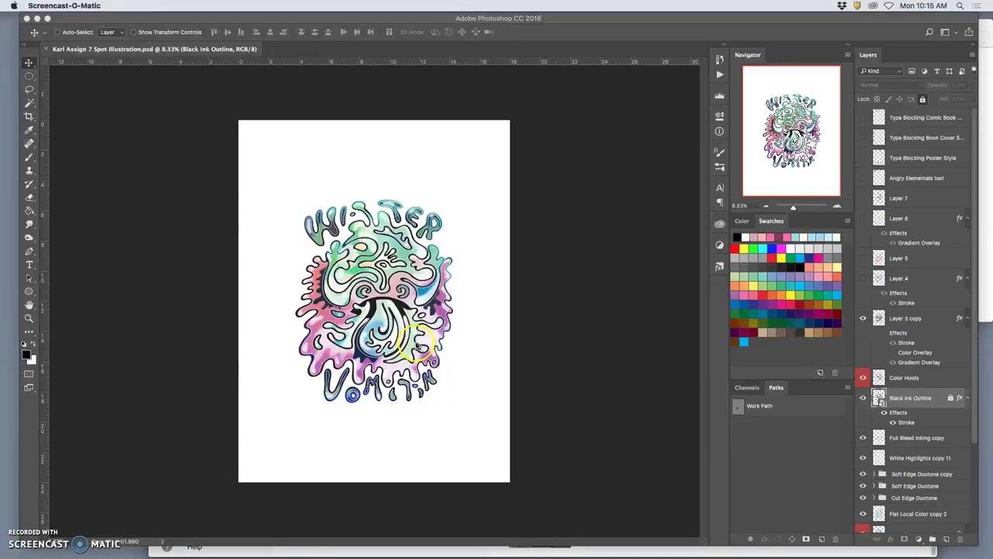
- Zoom the illustration view from 8.33% to 16.7%
click(524, 18)
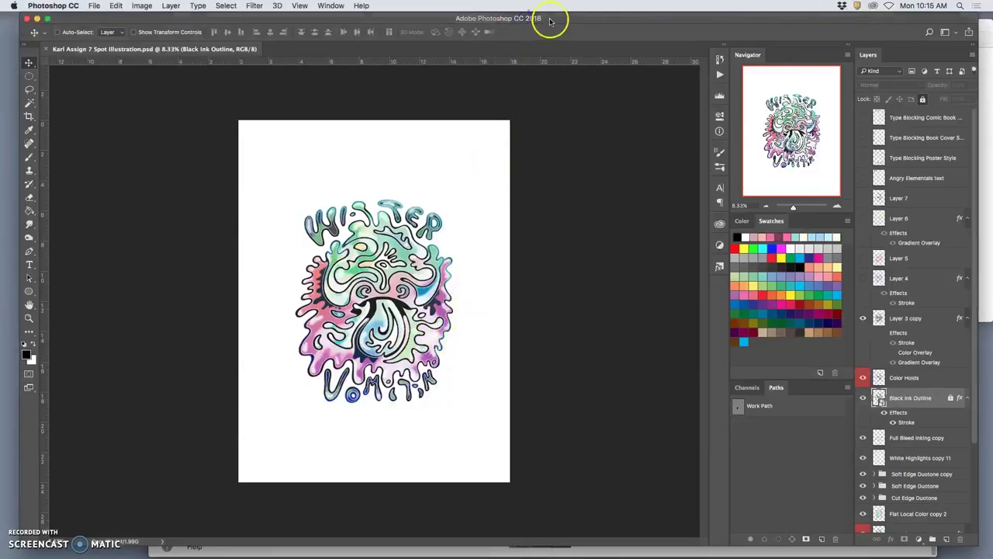
drag(549, 21, 545, 21)
key(super+plus)
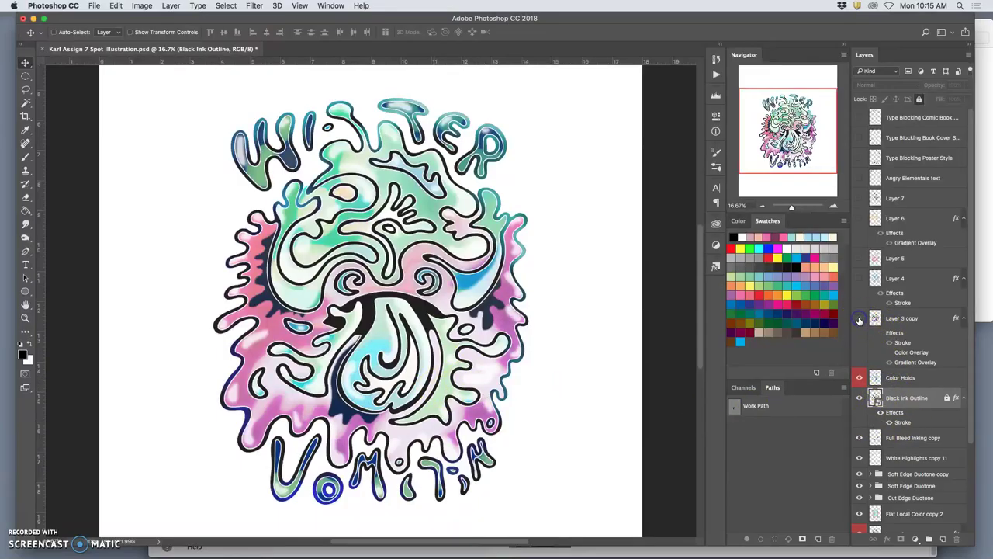
- Hide the artwork layers from Color Holds down to Layer 3, leaving a blank white page
click(859, 378)
click(859, 398)
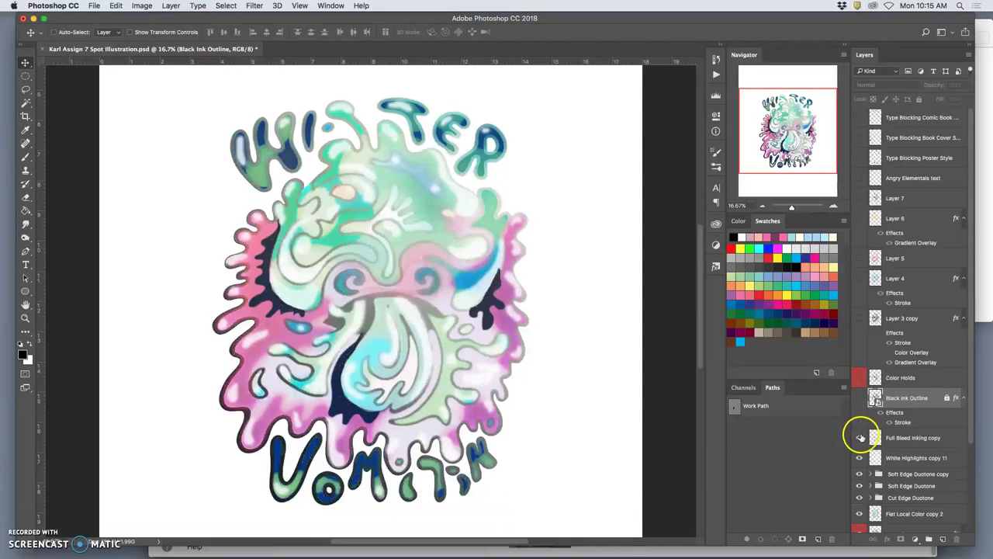
click(860, 437)
click(859, 457)
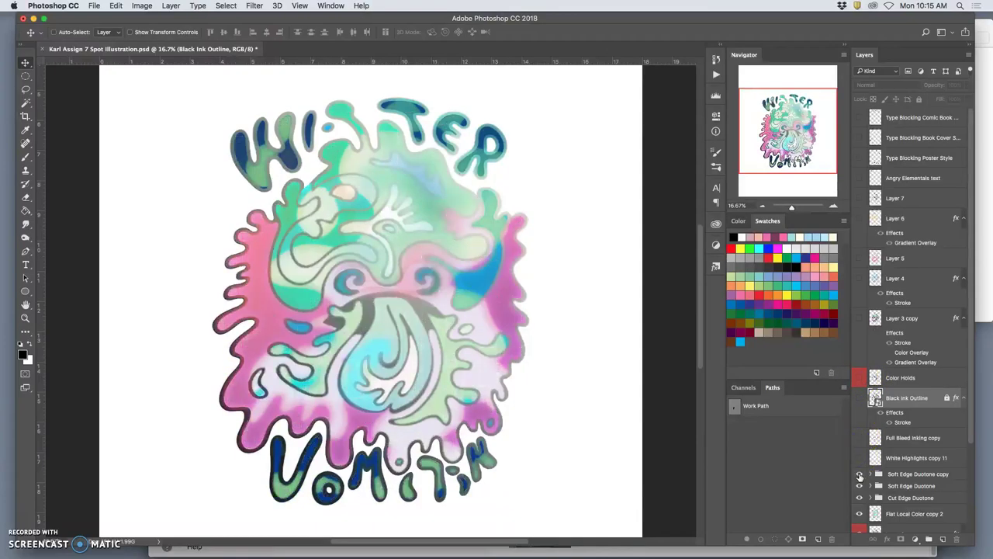
click(859, 474)
click(858, 486)
click(859, 498)
click(859, 513)
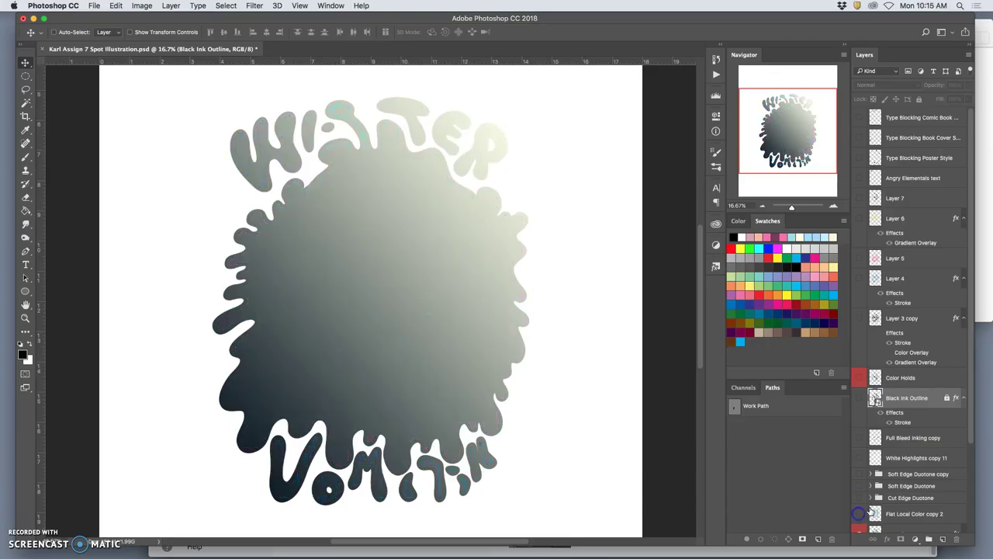
scroll(859, 512, down, 2)
click(859, 512)
- Briefly show the grey and black Flat White Background copies, then hide both again
scroll(861, 508, down, 1)
scroll(875, 506, down, 2)
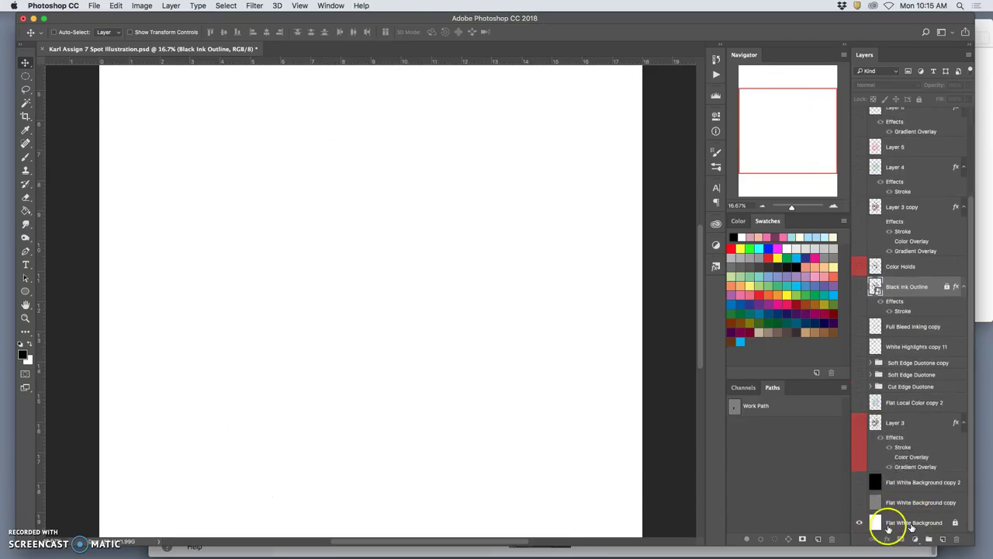
key(super+minus)
key(super+minus)
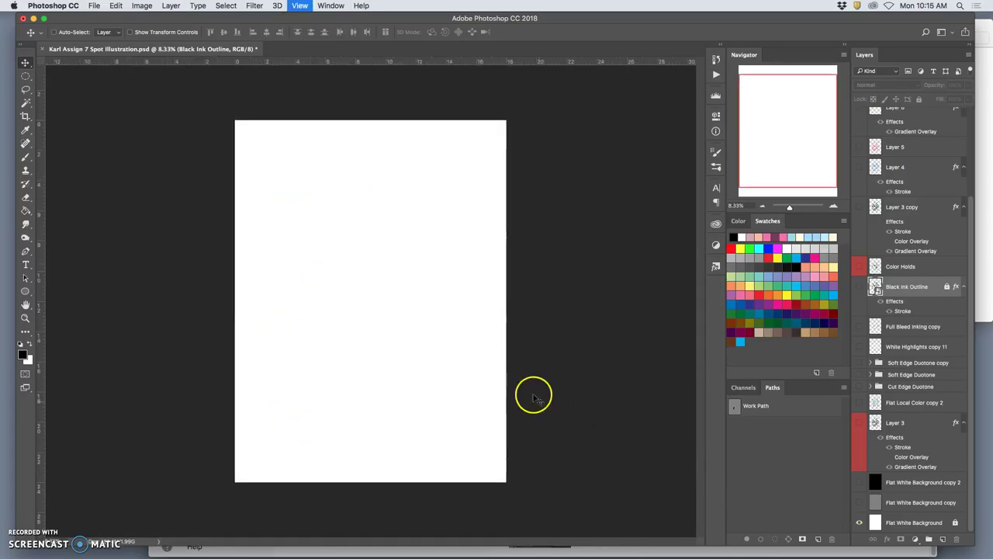
key(super+equal)
key(super+equal)
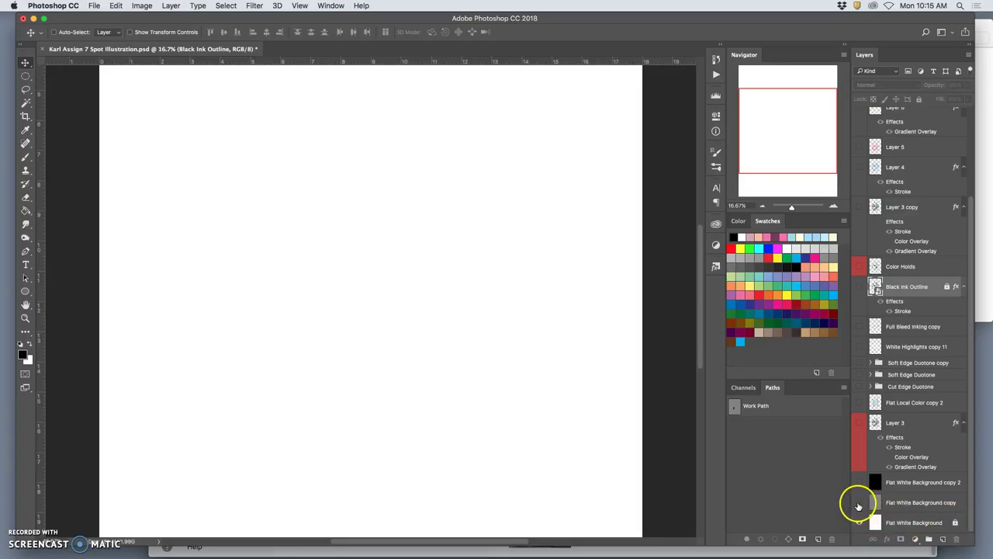
click(859, 502)
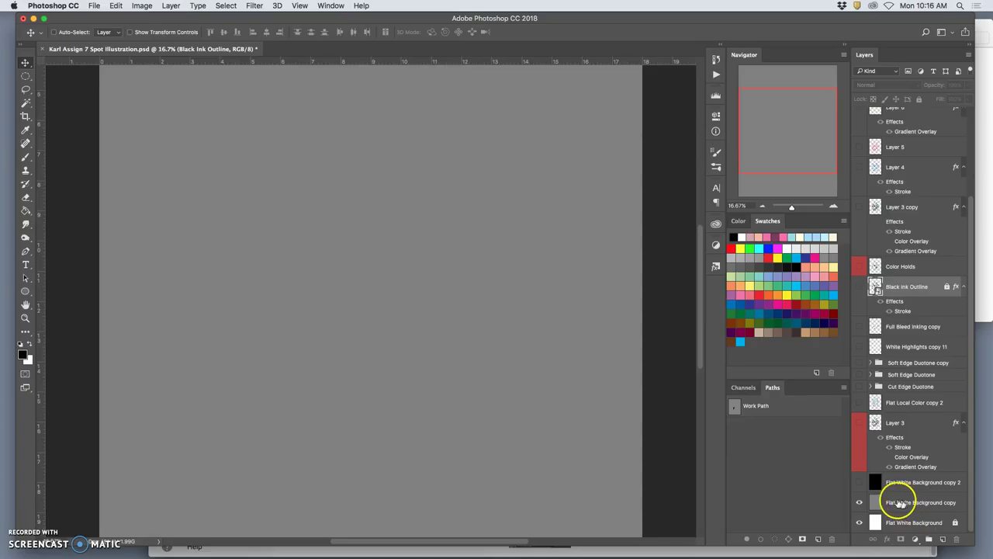
click(859, 482)
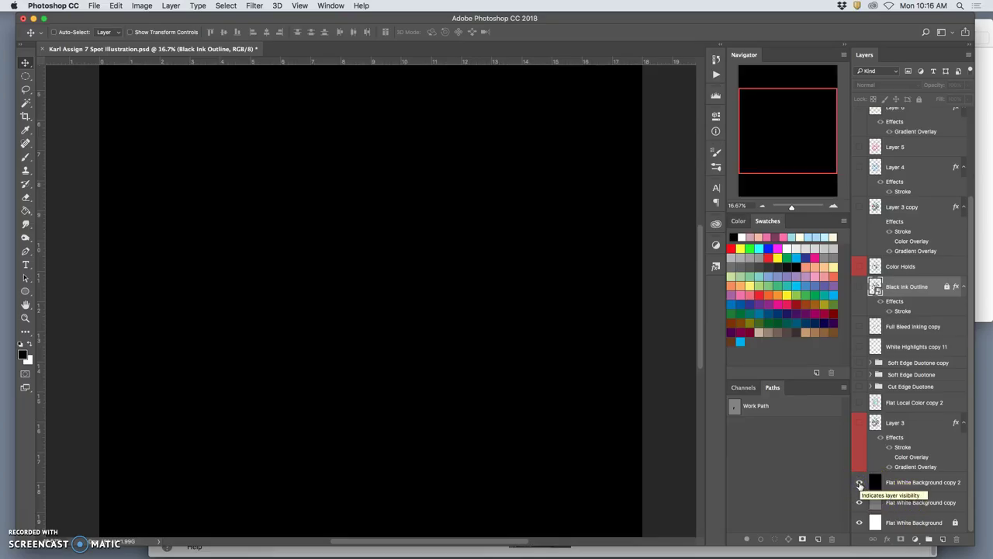
click(859, 483)
click(859, 503)
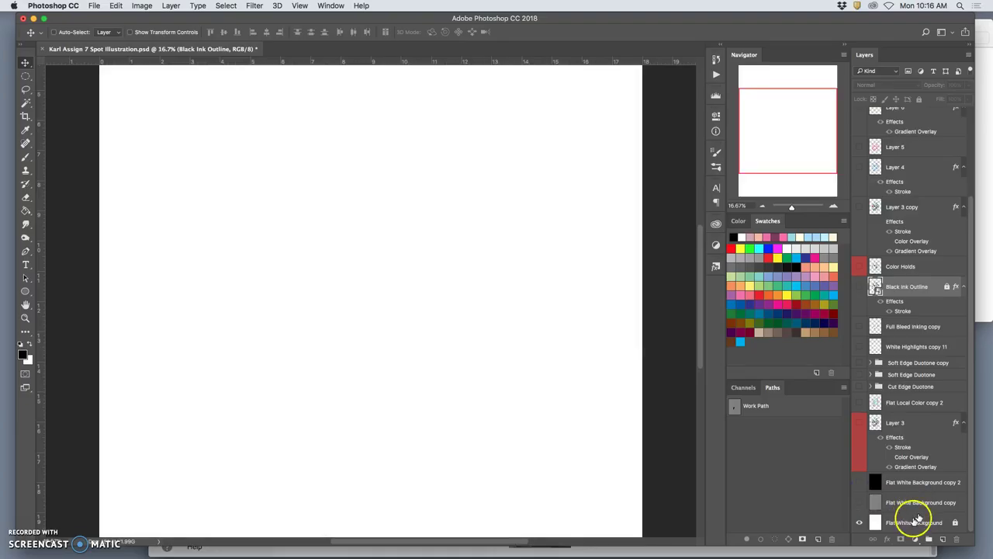
click(858, 287)
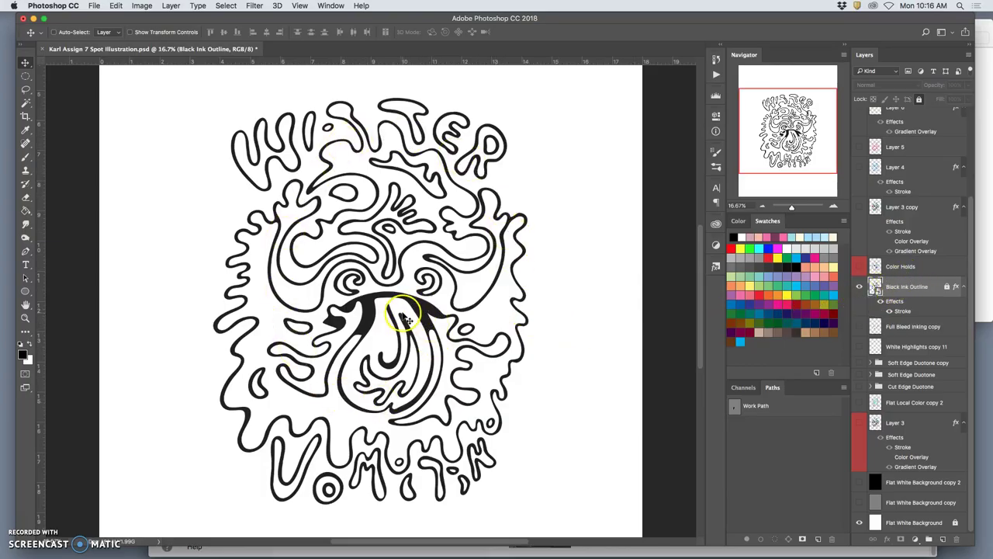
drag(397, 311, 391, 314)
scroll(392, 314, up, 10)
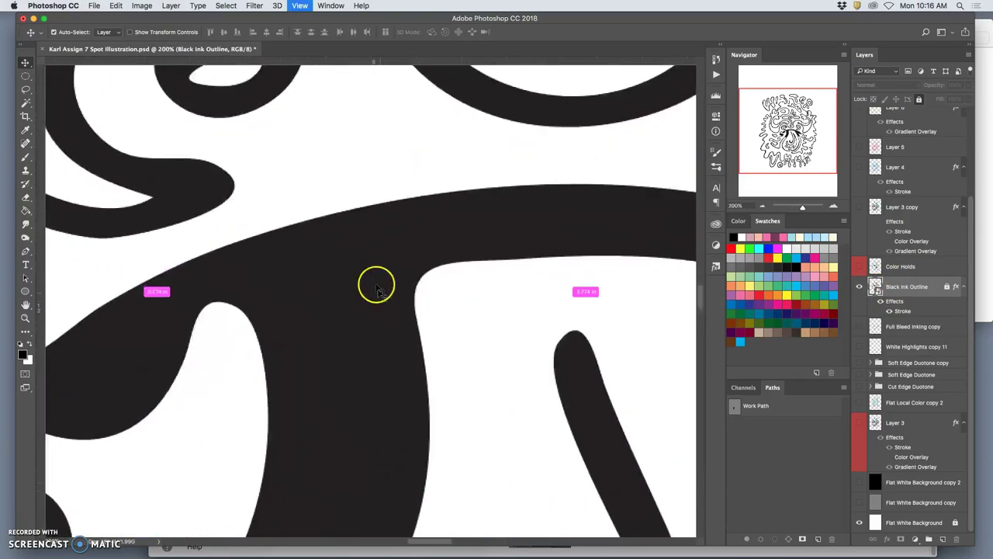
key(super+minus)
key(super+minus)
key(super+minus)
key(super+minus)
key(super+minus)
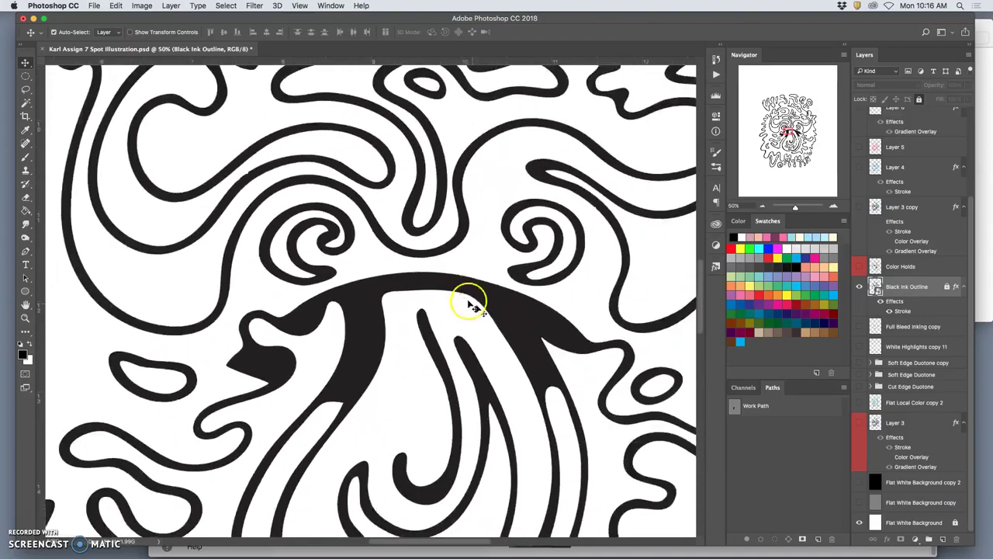
key(super+minus)
key(super+minus)
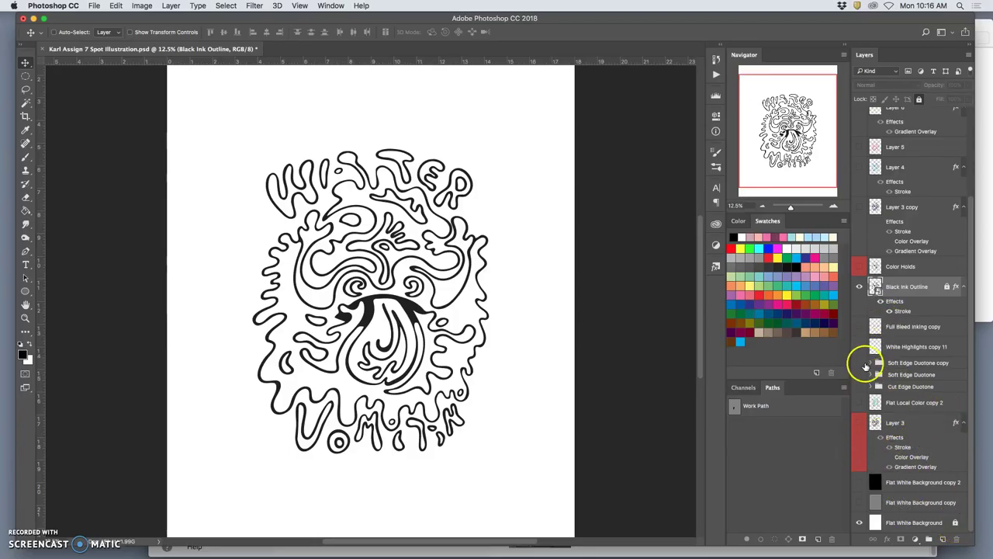
- Show Flat Local Color copy 2 with Layer 3 and Black Ink Outline left hidden
click(859, 286)
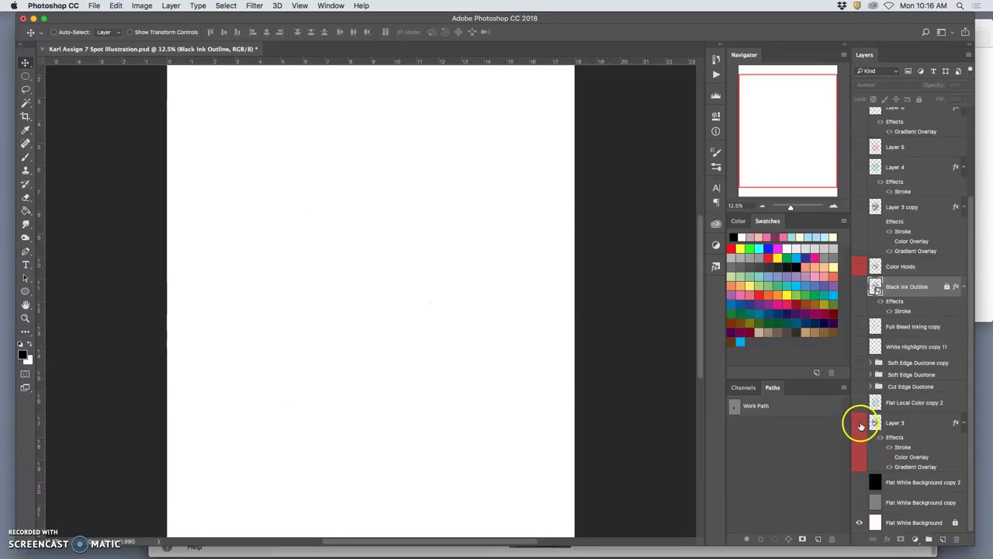
click(859, 423)
click(860, 423)
click(859, 403)
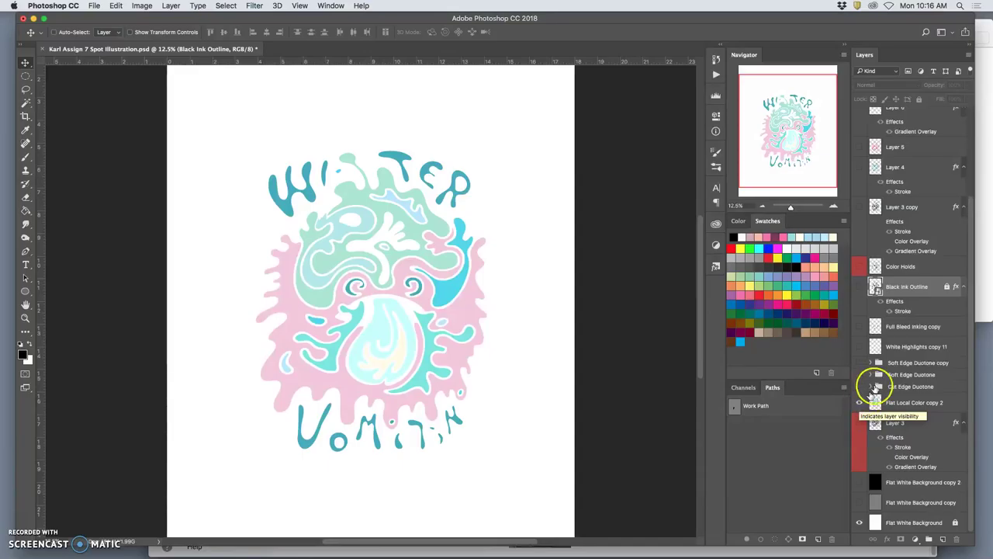
click(858, 287)
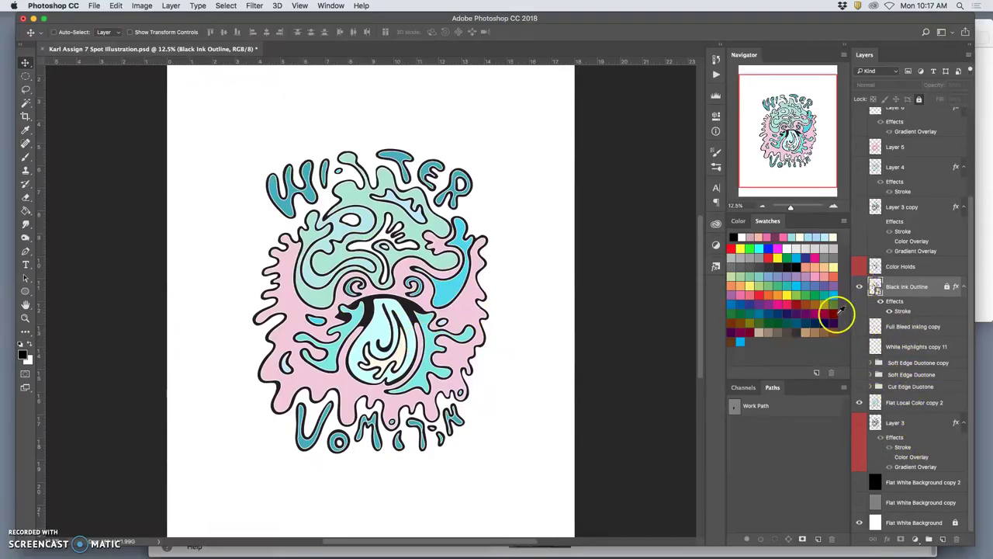
click(859, 287)
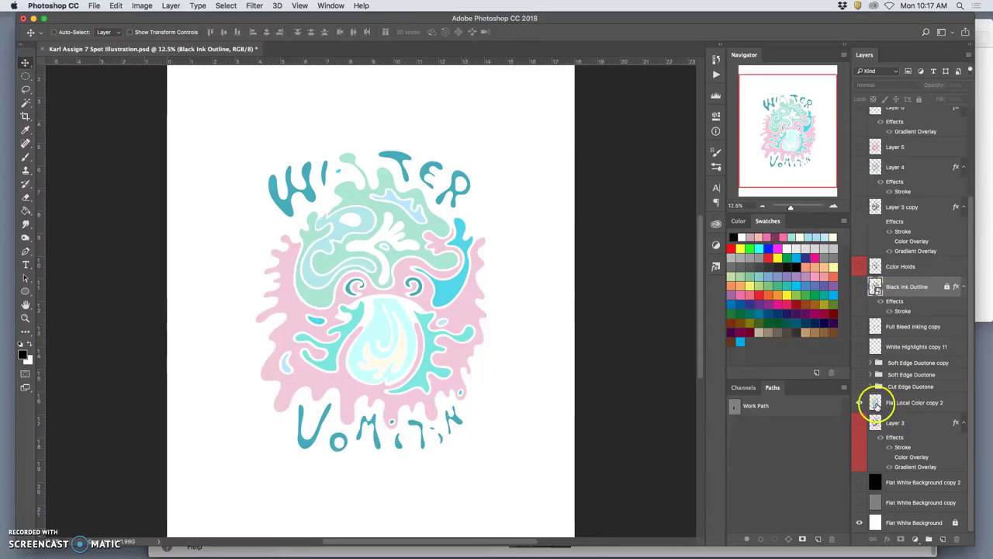
- Show Cut Edge Duotone, Soft Edge Duotone and Soft Edge Duotone copy, comparing at 50% zoom
click(859, 387)
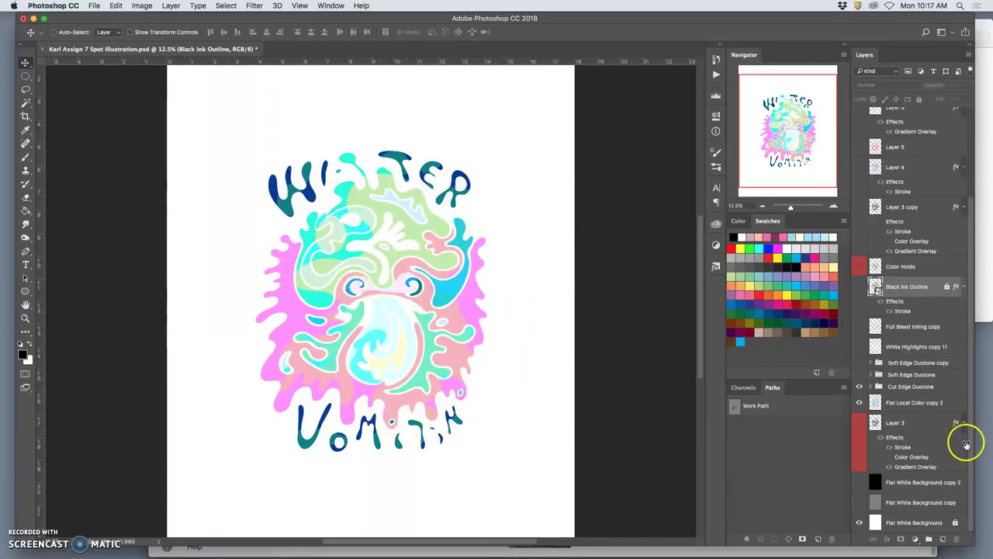
click(859, 375)
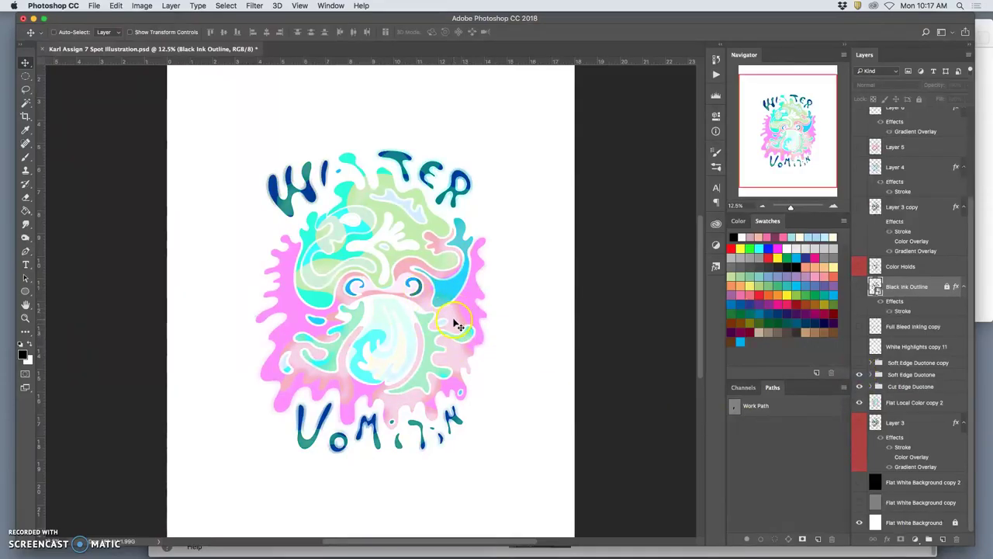
key(super+equal)
key(super+equal)
key(super+equal)
key(super+equal)
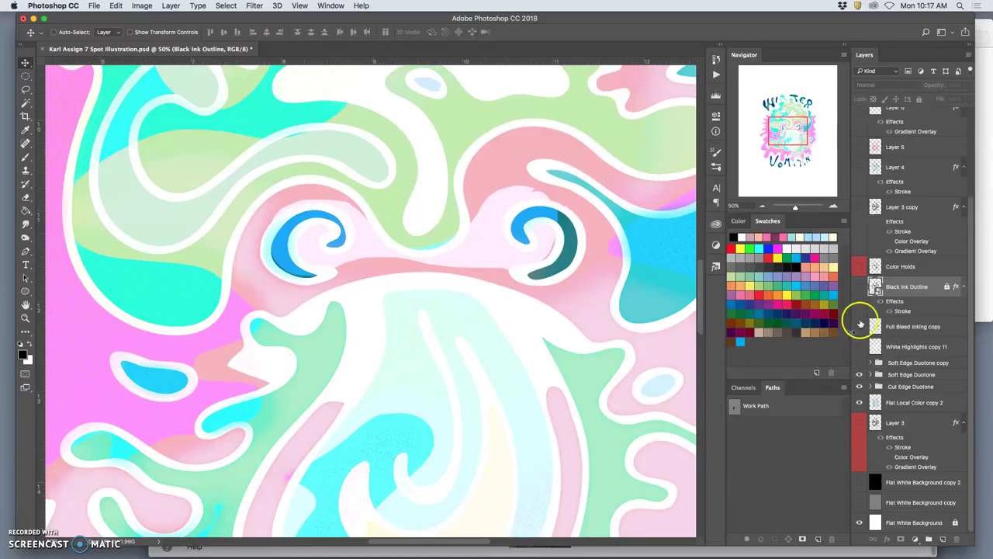
click(859, 386)
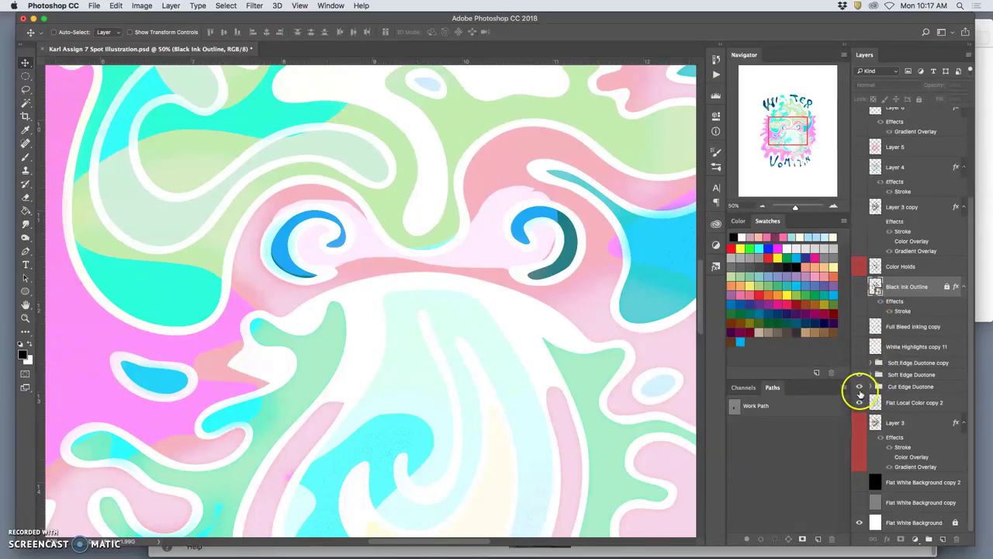
click(859, 386)
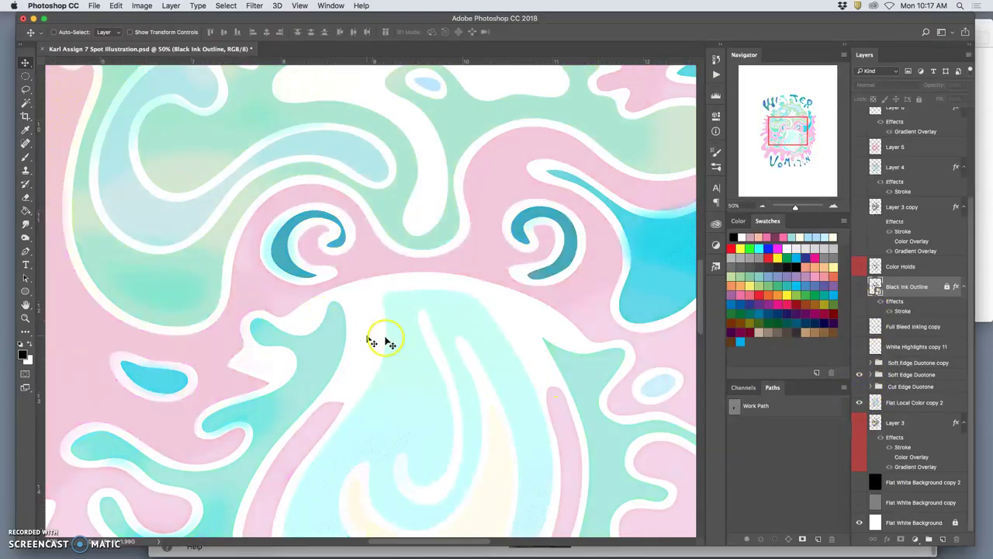
scroll(394, 341, down, 10)
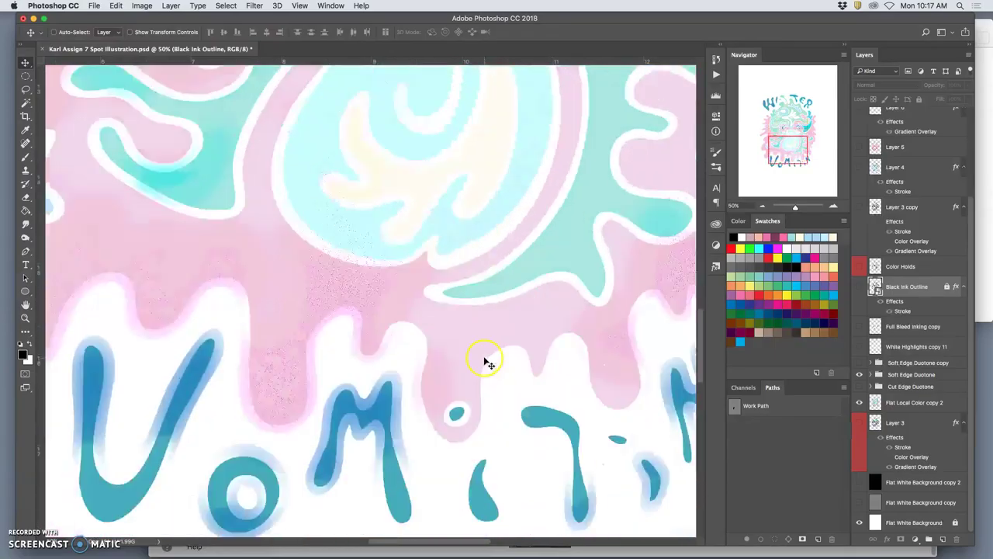
scroll(481, 357, down, 2)
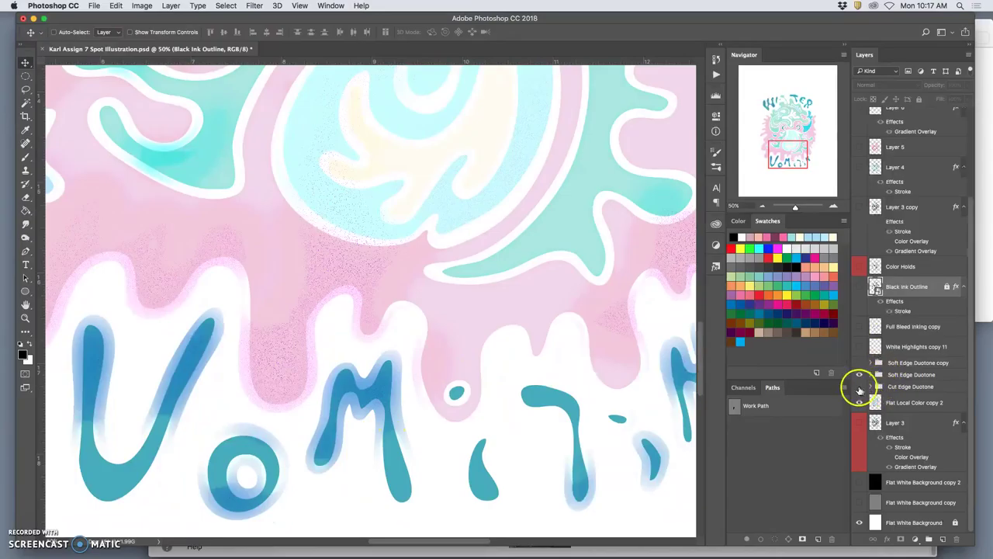
click(859, 385)
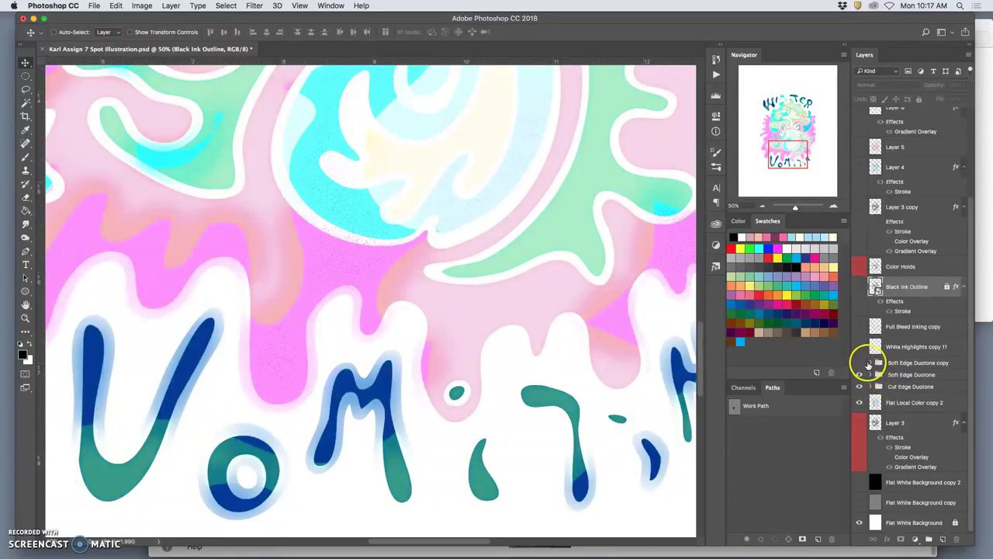
click(860, 362)
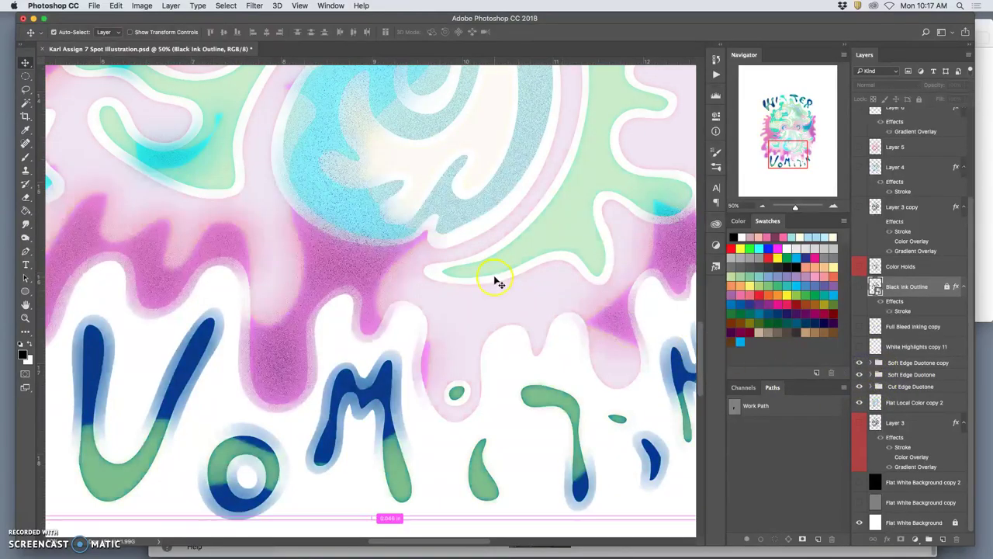
key(super+minus)
key(super+minus)
key(super+minus)
scroll(449, 252, up, 5)
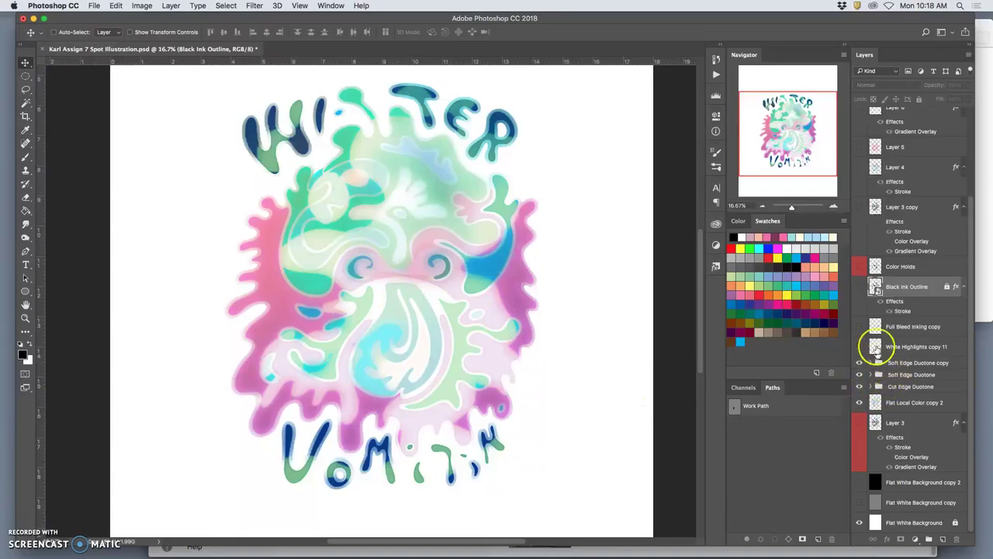
- Show the black outlines and toggle the duotone layers to compare their colours
click(859, 286)
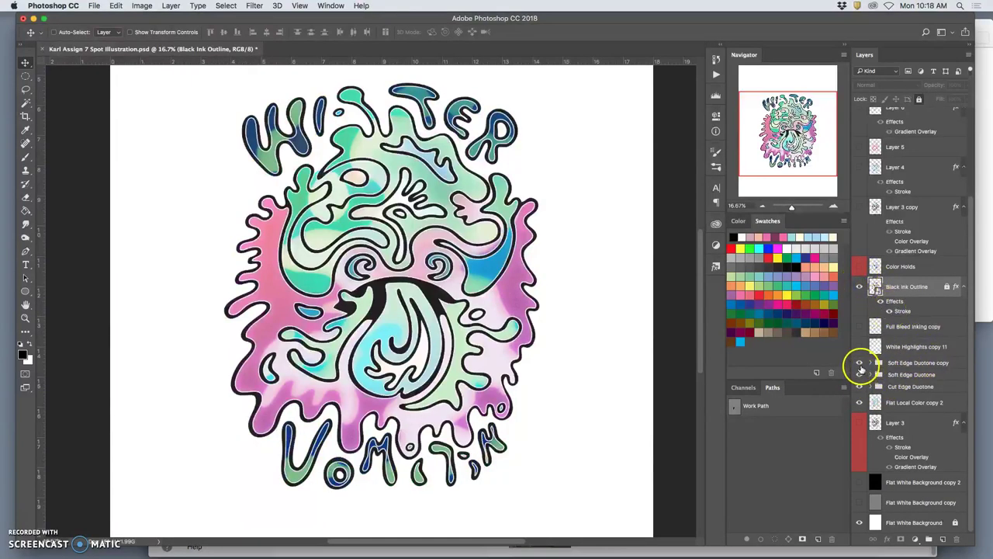
click(860, 364)
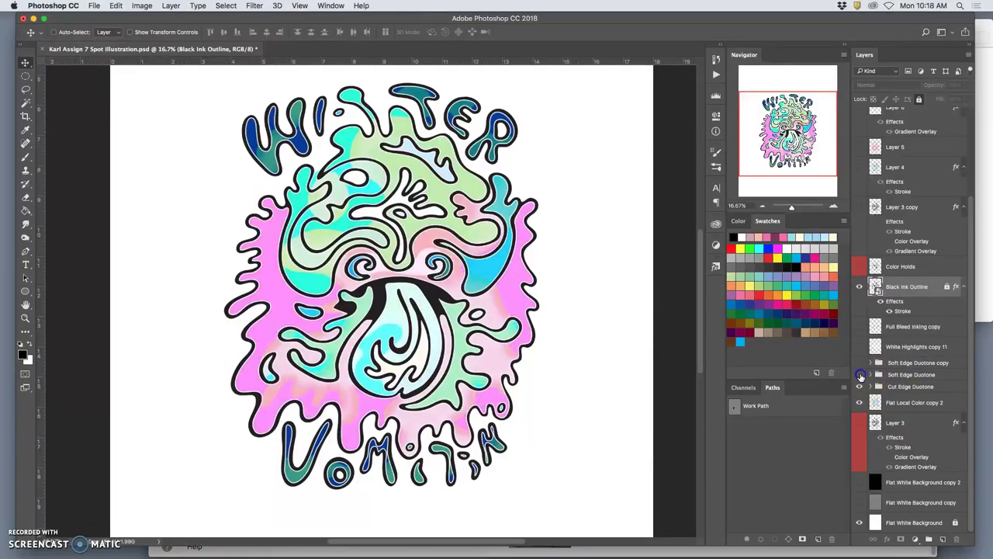
click(860, 375)
click(860, 386)
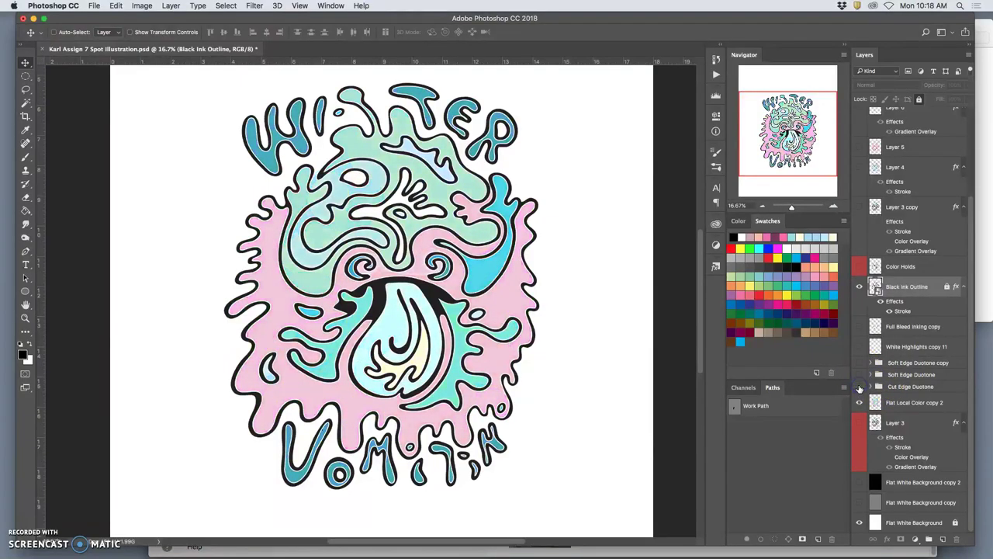
click(860, 387)
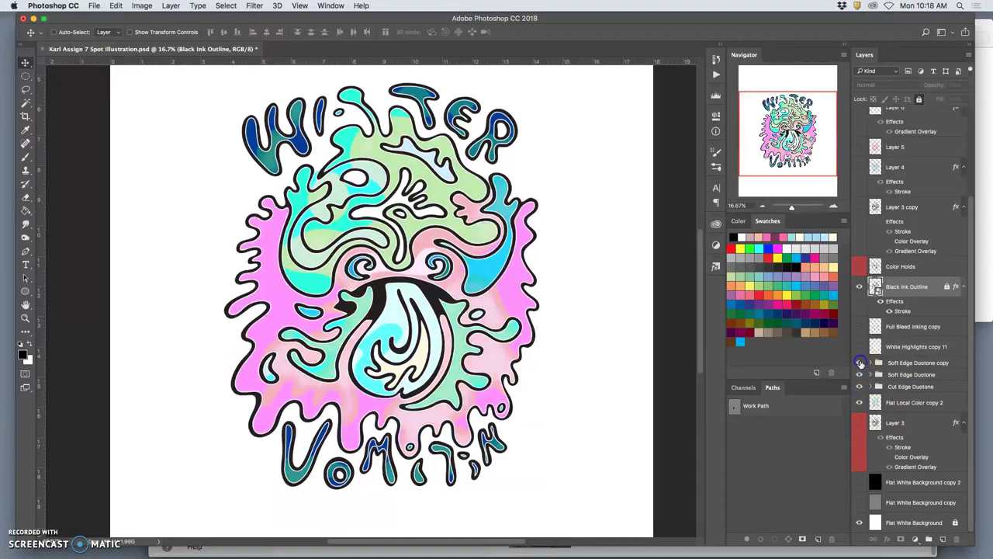
click(860, 363)
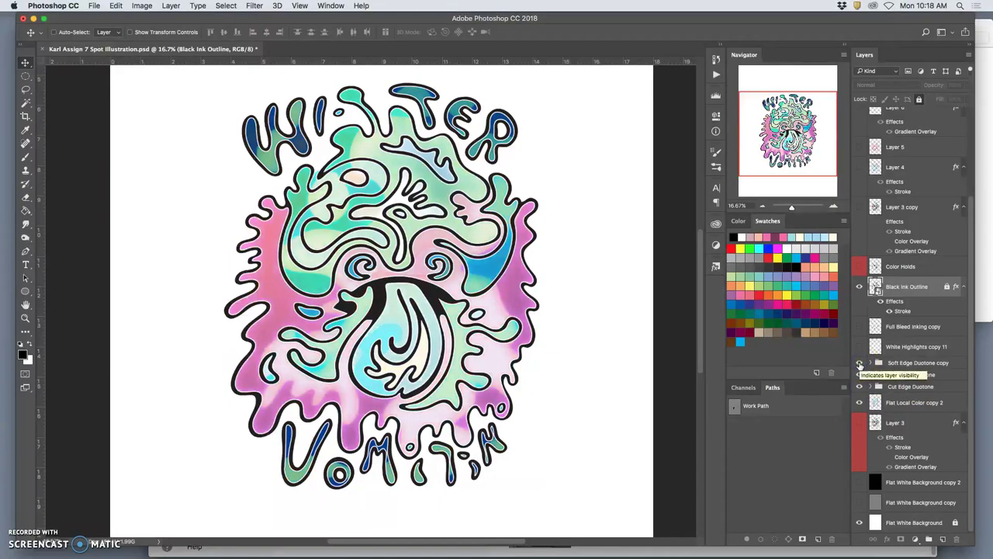
mouse_move(865, 364)
mouse_down()
mouse_move(908, 370)
mouse_move(908, 292)
mouse_up()
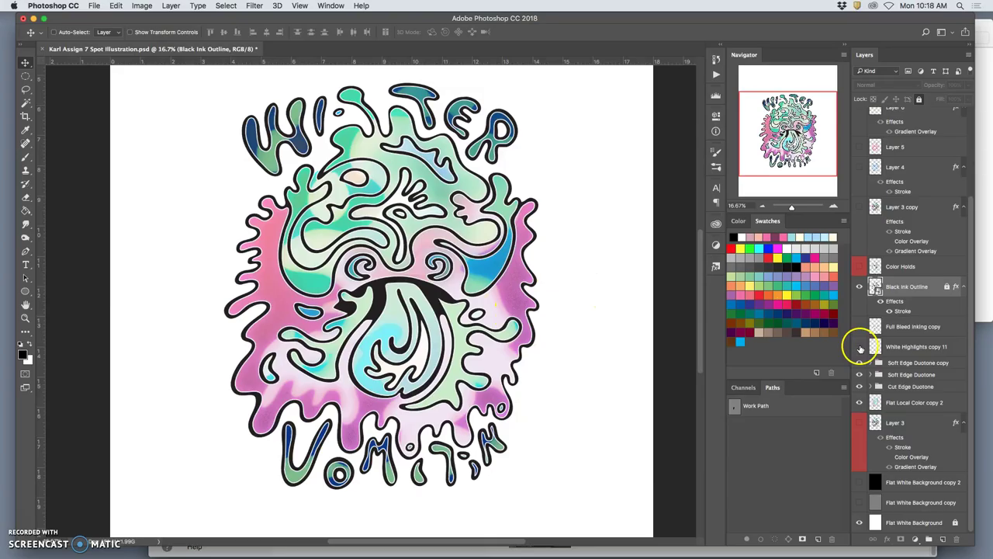
- Show White Highlights copy 11 and Full Bleed inking copy, then hide the black outlines
click(859, 346)
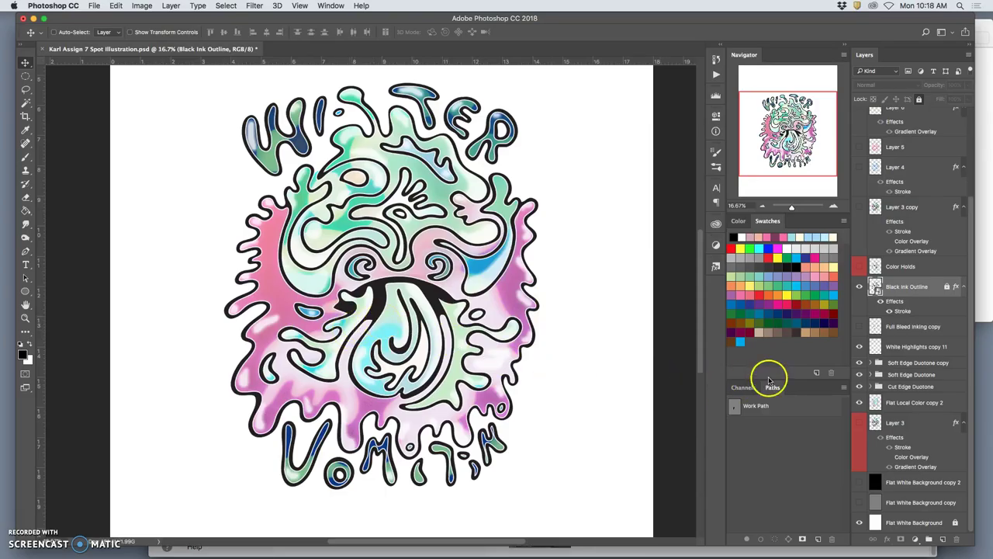
click(859, 327)
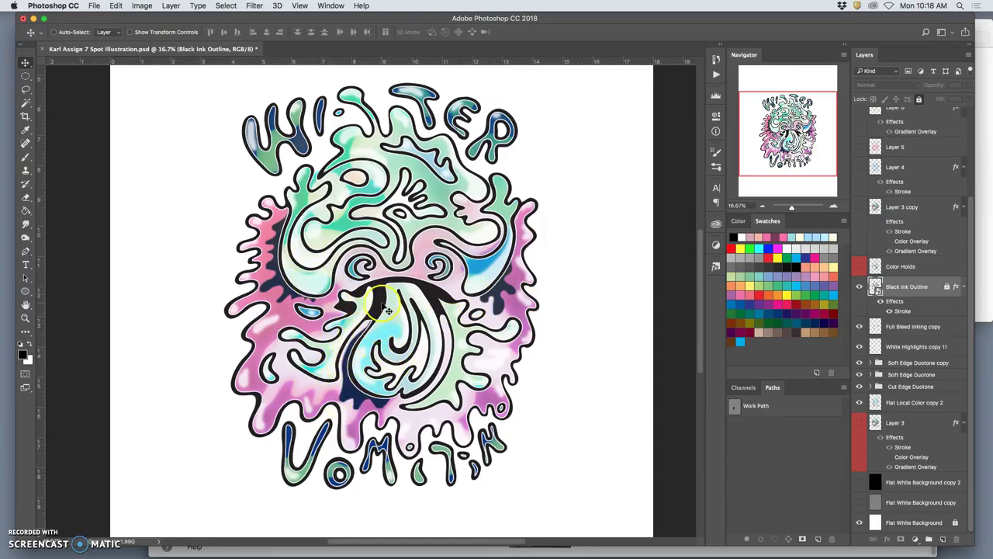
click(860, 287)
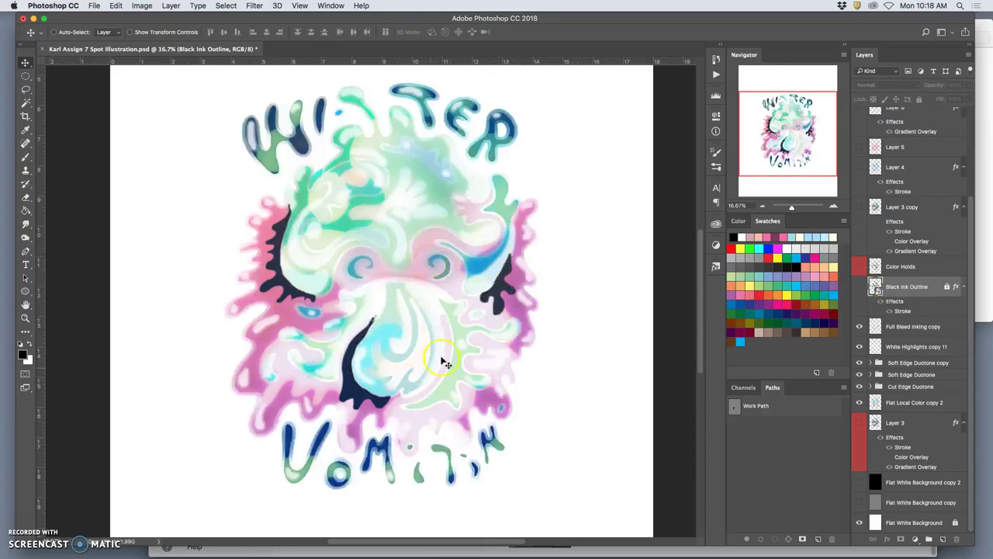
drag(502, 185, 301, 376)
- Bring the Black Ink Outline layer back into view
click(859, 286)
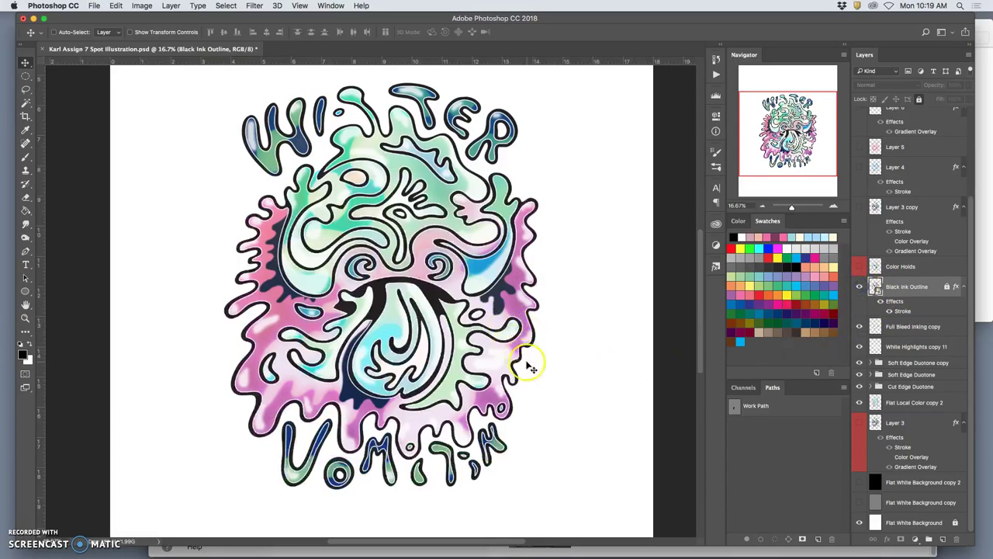
scroll(910, 316, up, 1)
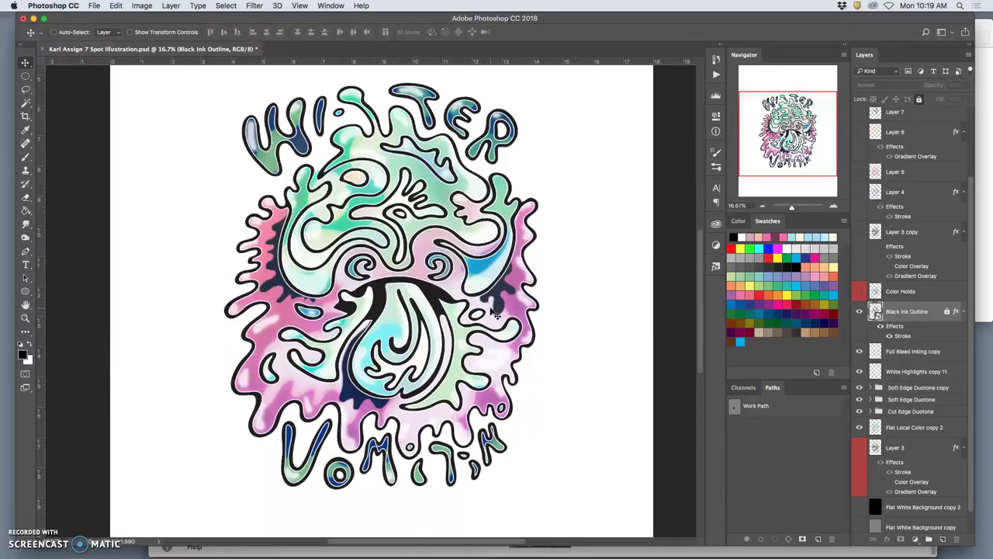
click(634, 303)
drag(636, 307, 842, 293)
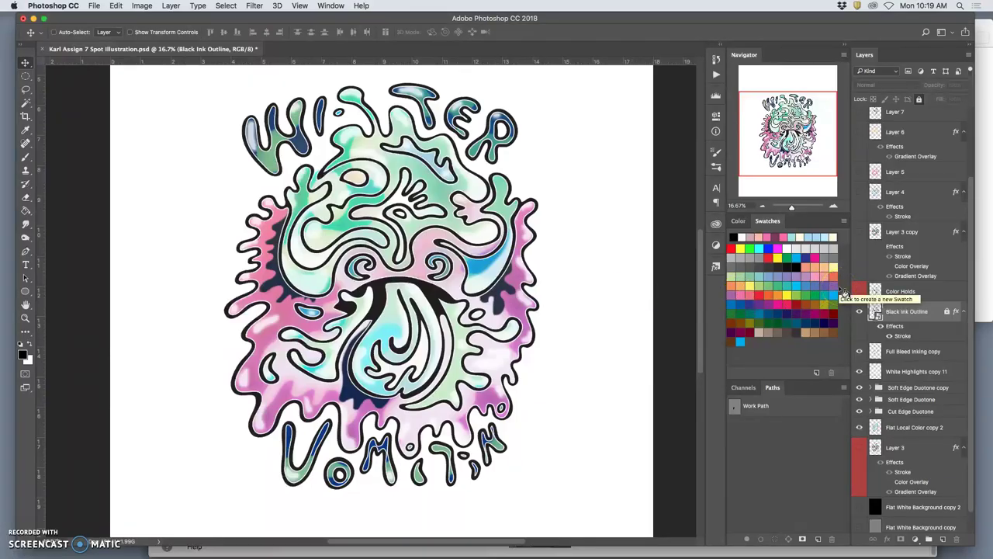
- Show Color Holds, comparing it with and without Black Ink Outline, leaving both visible
click(858, 292)
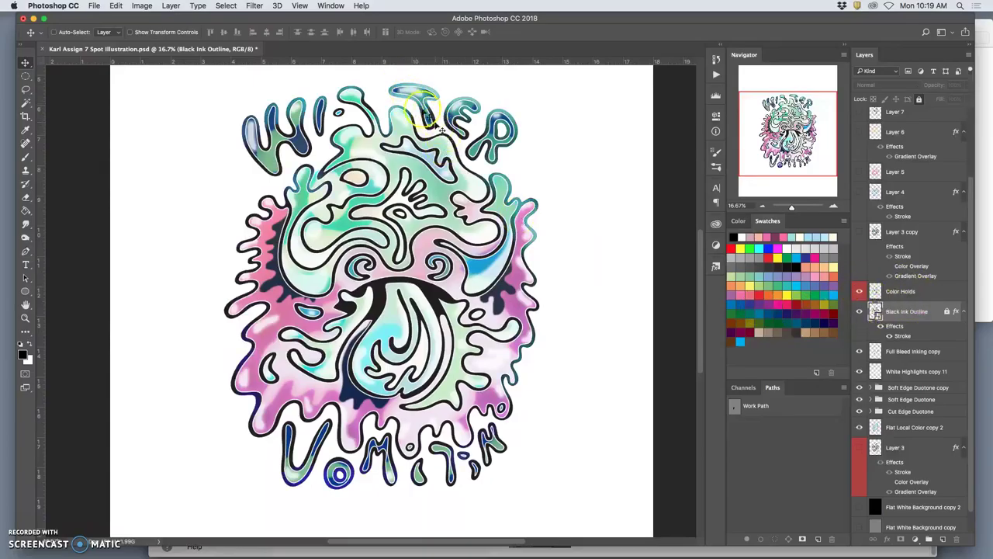
click(852, 318)
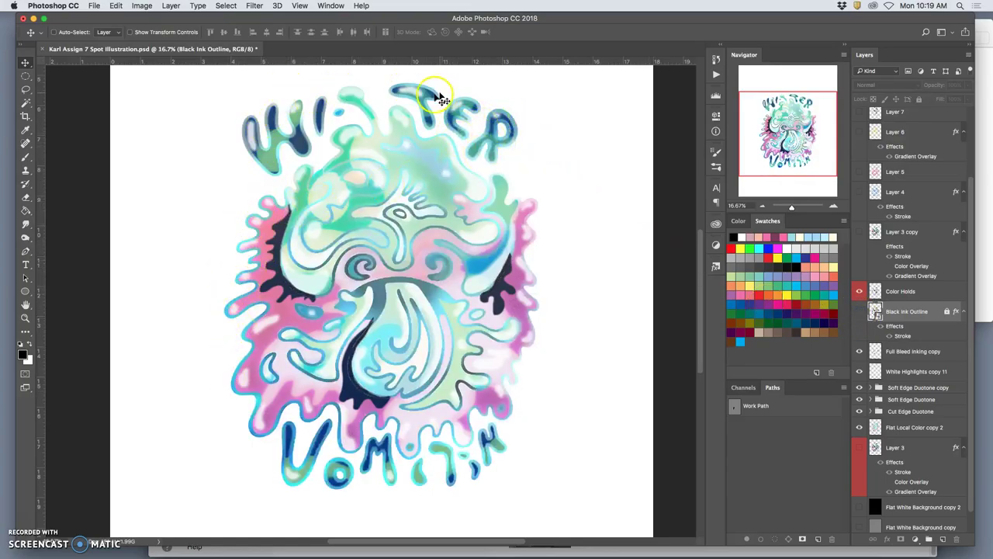
click(860, 292)
click(860, 292)
click(858, 313)
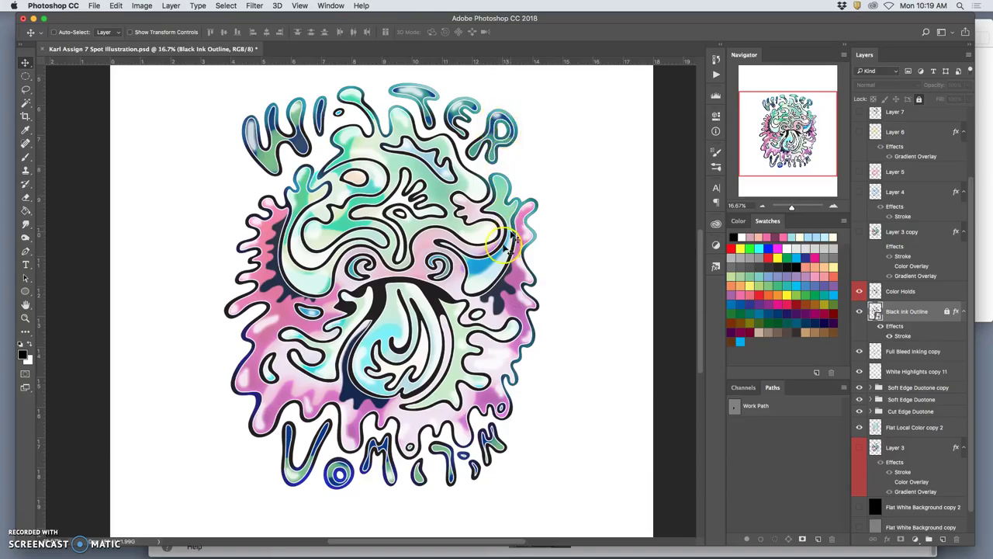
click(859, 292)
click(860, 292)
click(859, 292)
click(860, 292)
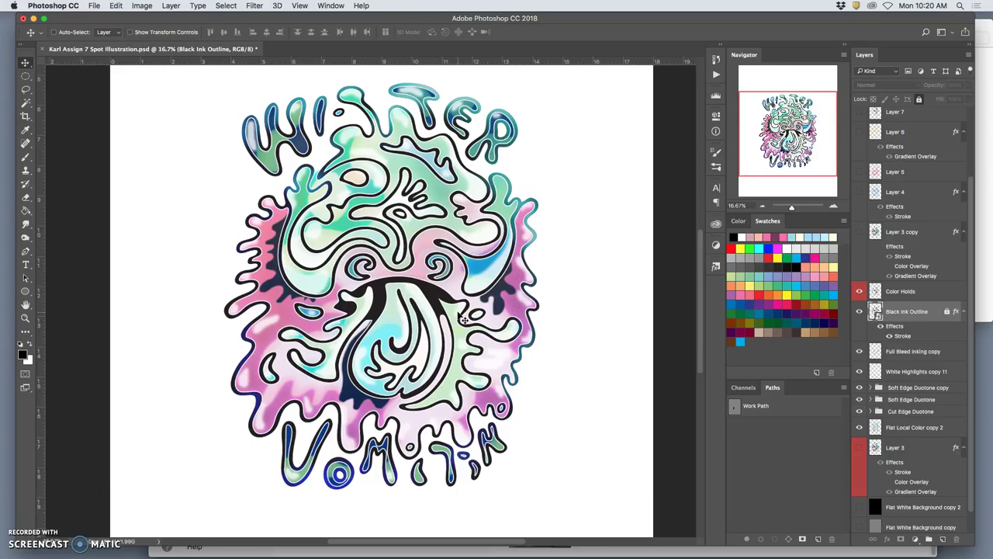
- Show Layer 3 copy and inspect the centre of the artwork up close
scroll(902, 272, up, 1)
scroll(902, 271, up, 5)
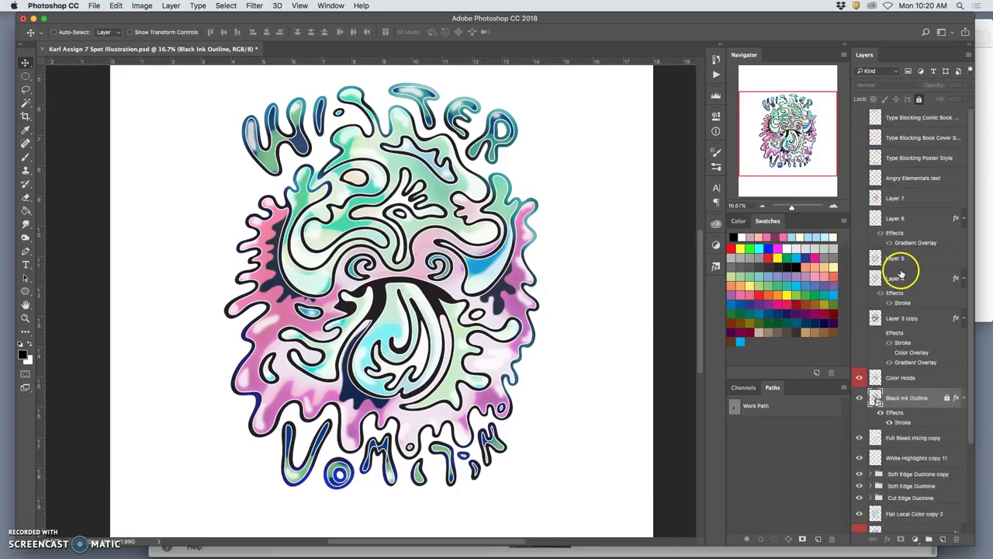
click(860, 319)
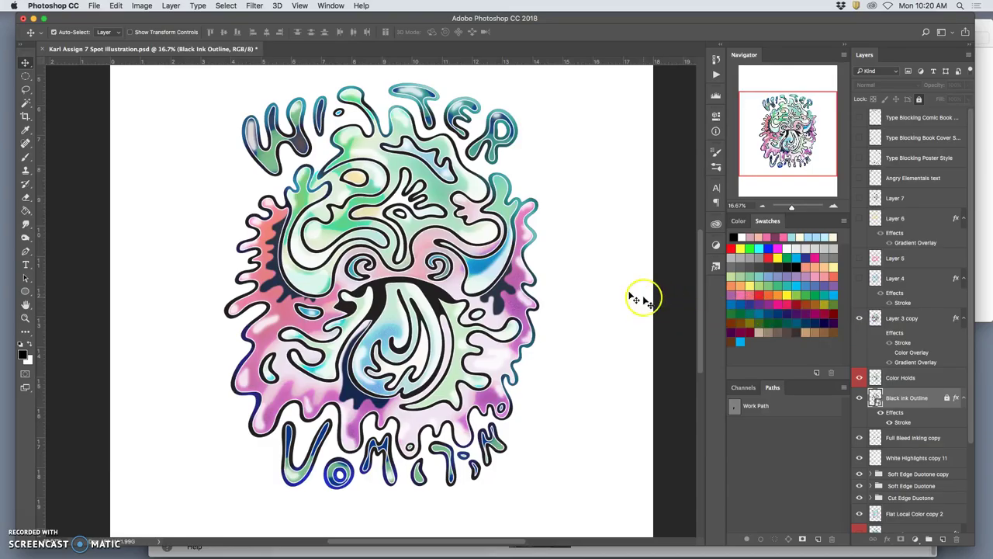
scroll(415, 281, up, 2)
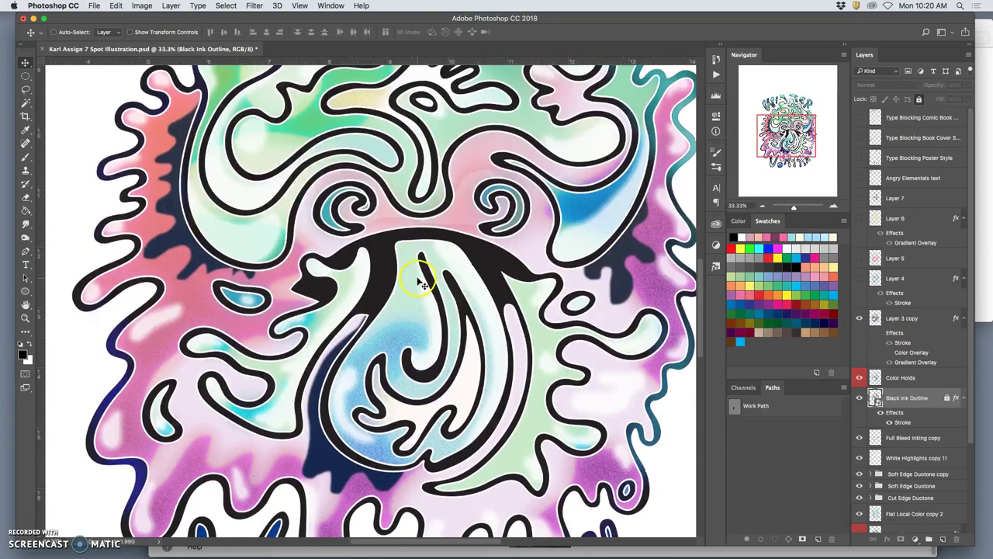
key(super+equal)
key(super+equal)
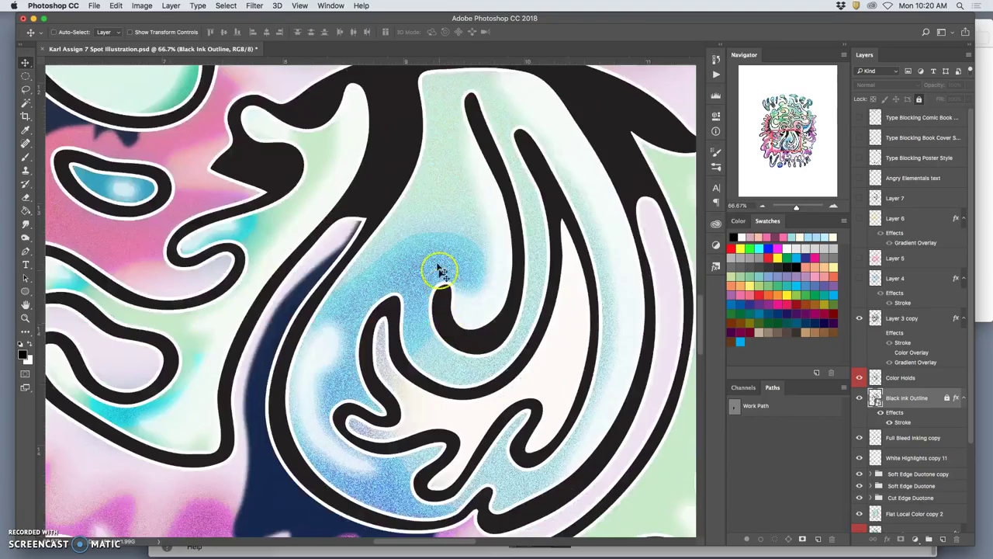
scroll(421, 287, left, 6)
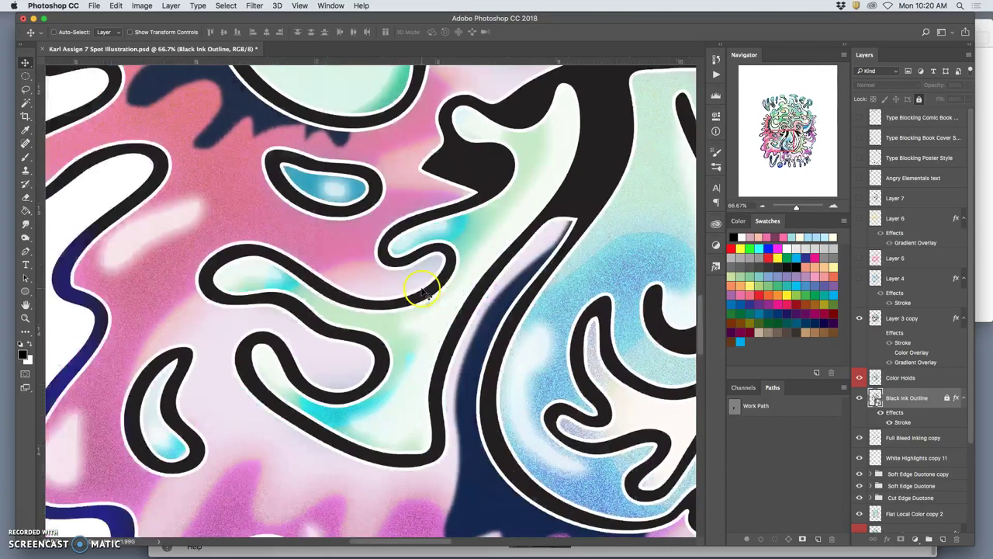
scroll(365, 264, up, 2)
scroll(343, 248, up, 5)
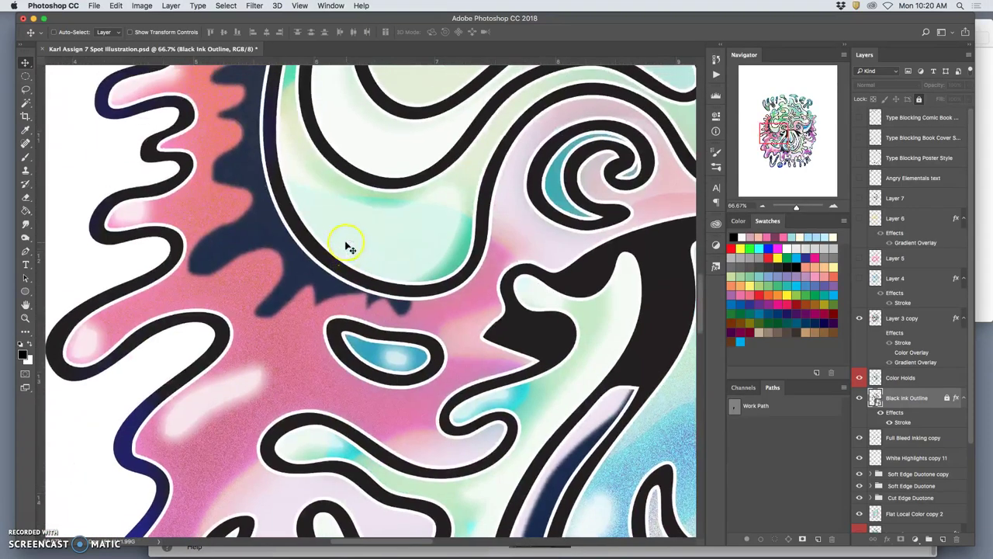
scroll(256, 242, up, 3)
scroll(534, 275, down, 3)
scroll(534, 275, left, 2)
scroll(534, 276, down, 6)
scroll(501, 271, right, 1)
scroll(481, 282, right, 2)
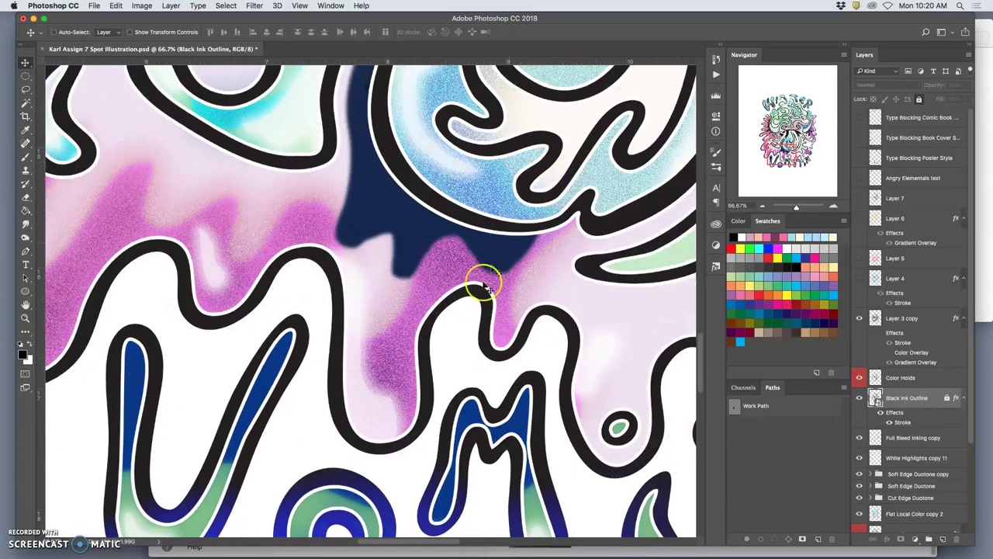
- Zoom back out and save the document
key(super+minus)
key(super+minus)
key(super+minus)
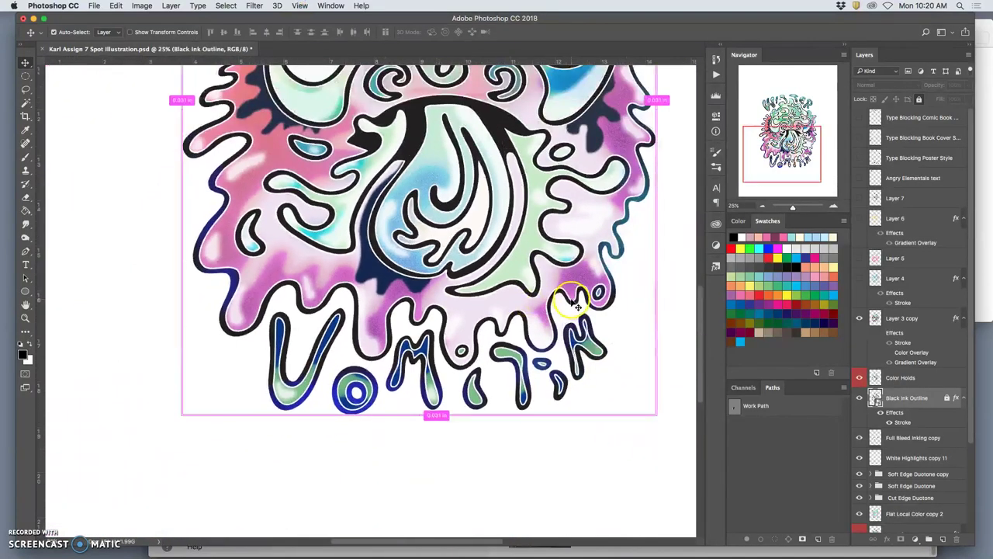
scroll(572, 306, up, 3)
key(super+minus)
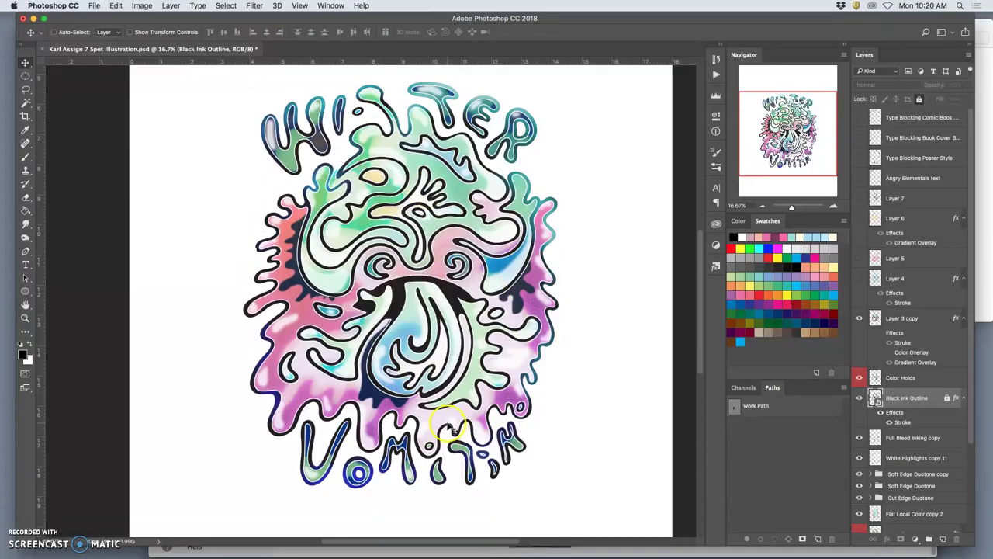
key(super+s)
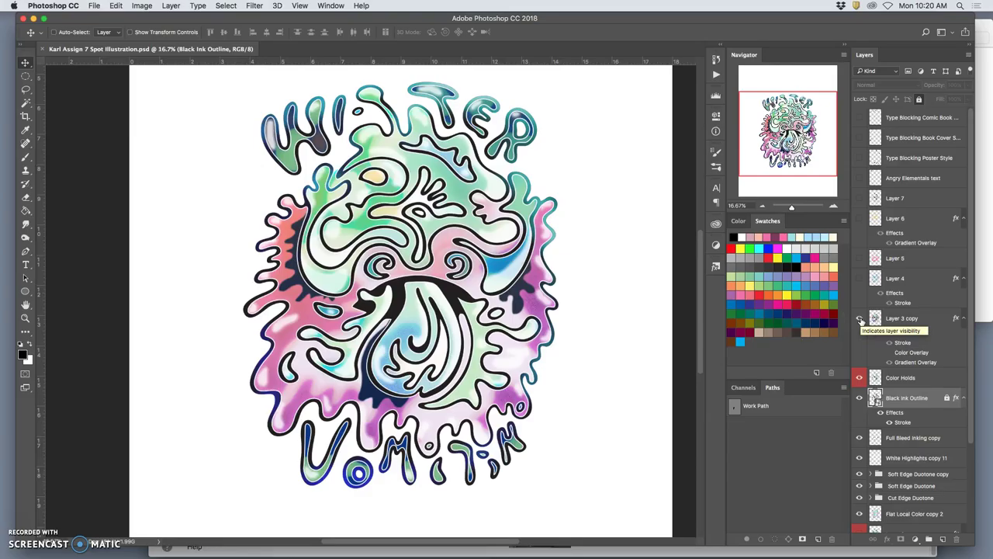
- Make Layer 3 copy active and hide the white background to reveal transparency
click(859, 319)
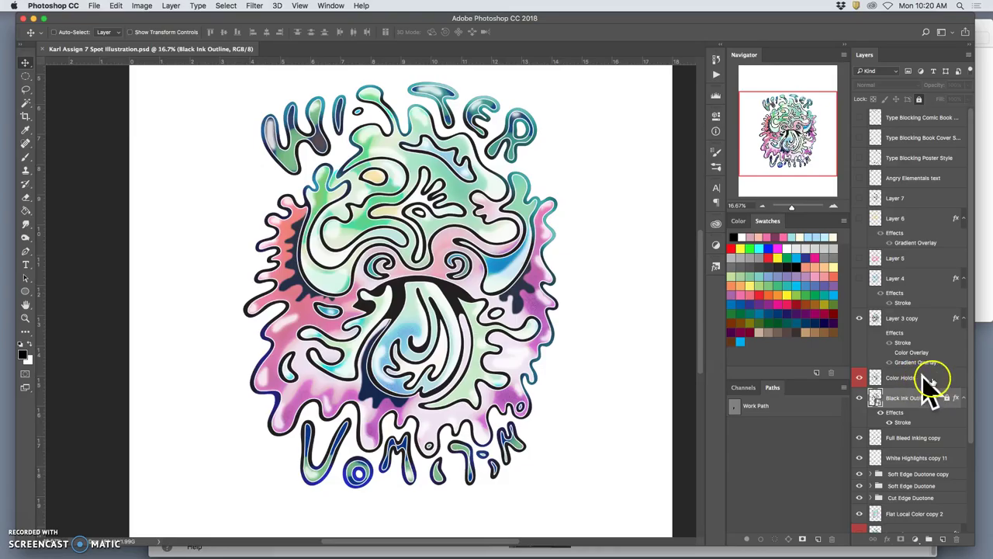
click(898, 318)
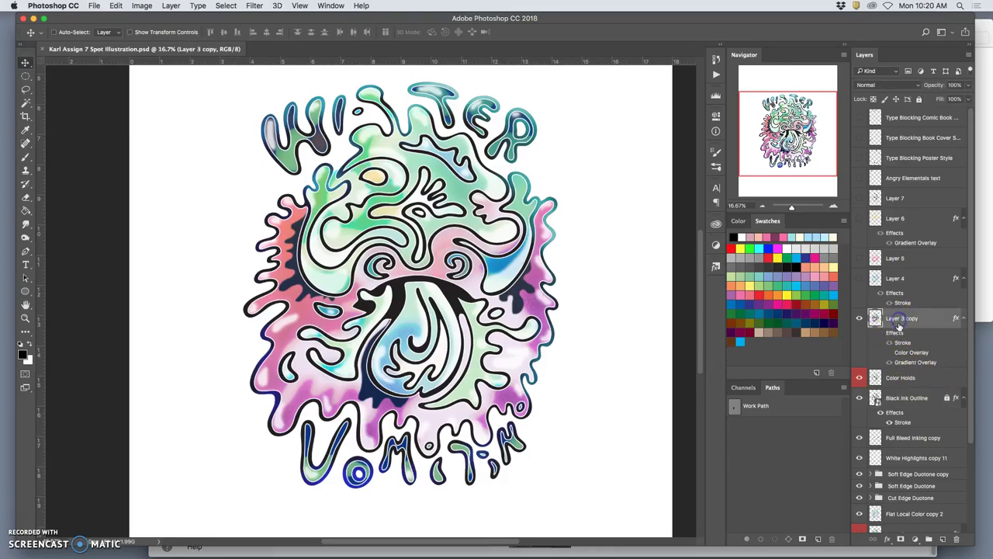
scroll(892, 403, down, 3)
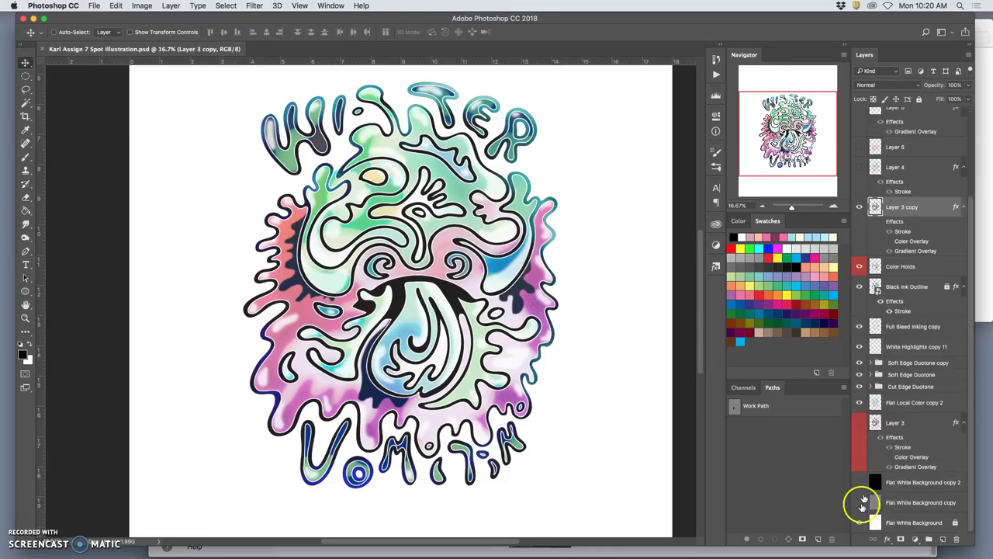
click(859, 522)
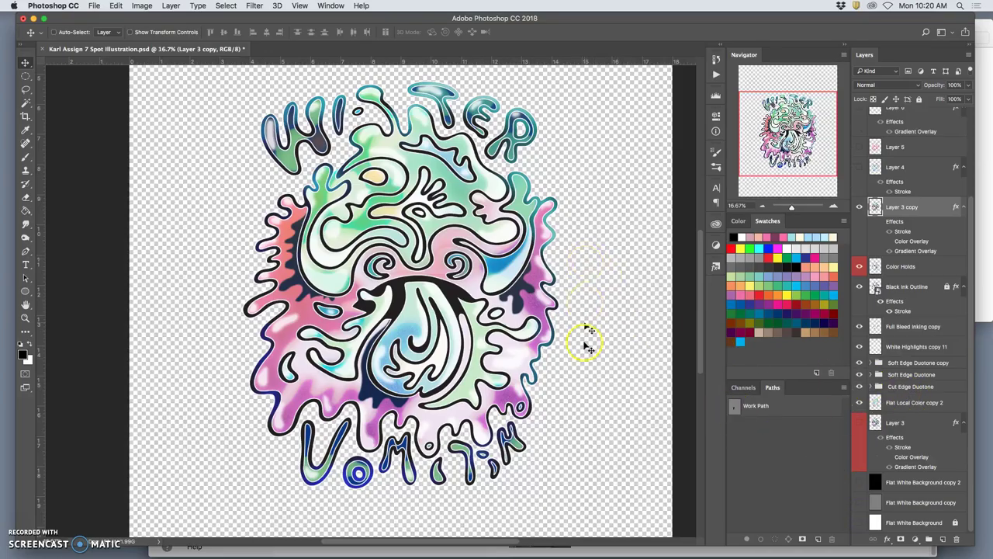
key(super+minus)
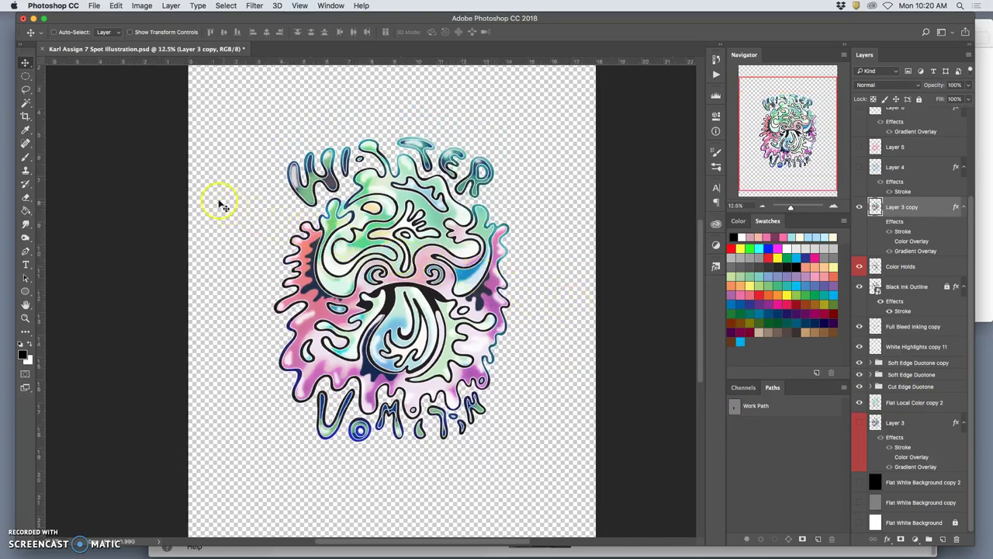
- Crop the canvas to a box around the artwork, adjusting its top-right corner and position
click(31, 118)
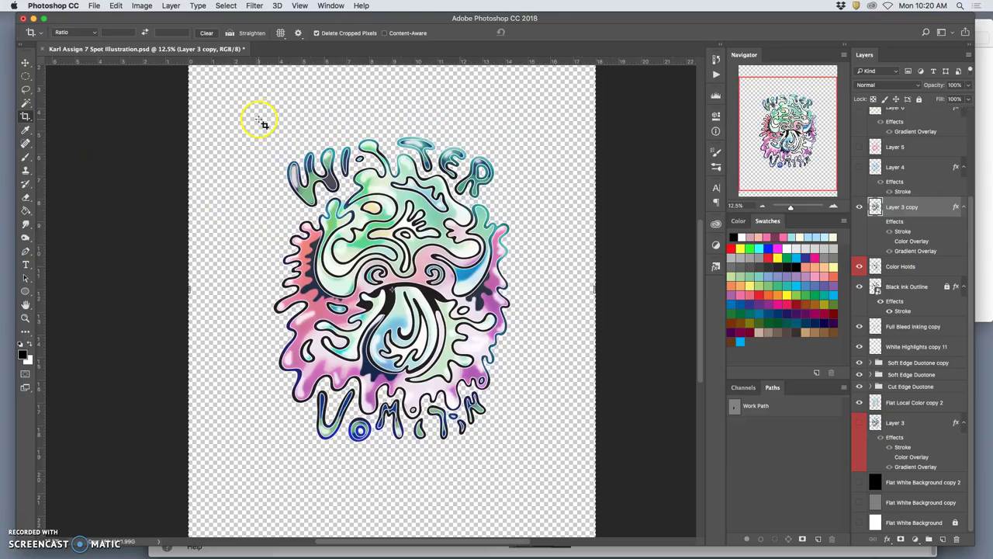
drag(261, 122, 525, 456)
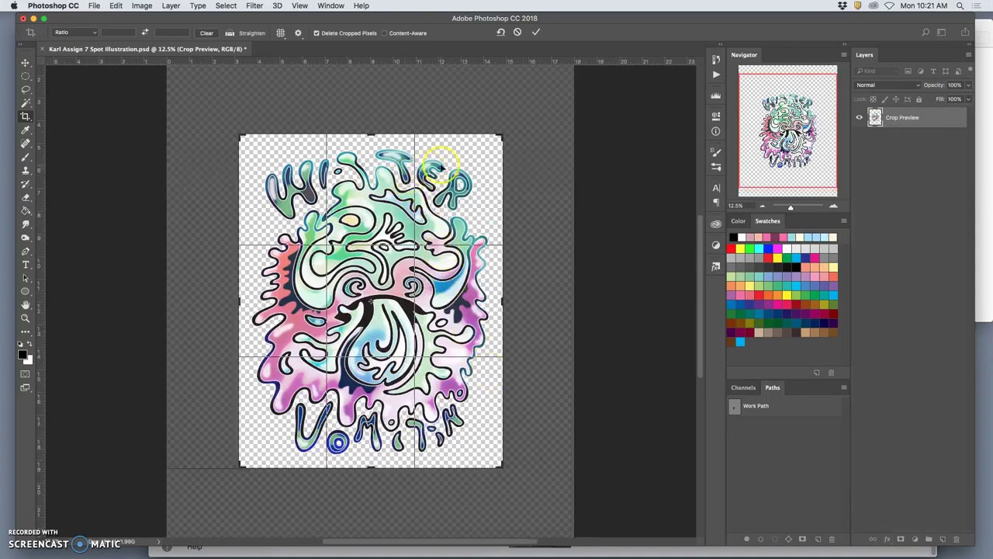
drag(502, 137, 497, 146)
drag(443, 172, 441, 164)
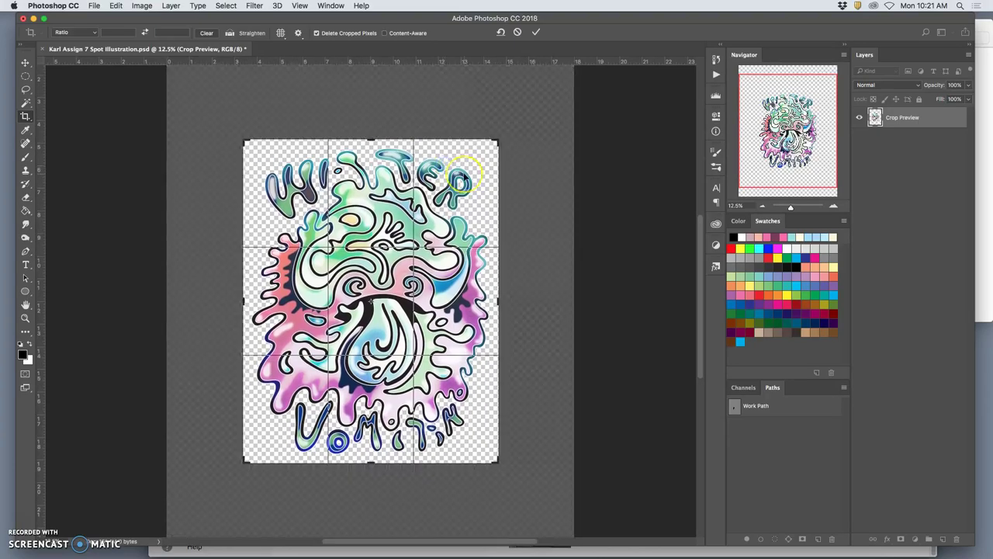
click(459, 179)
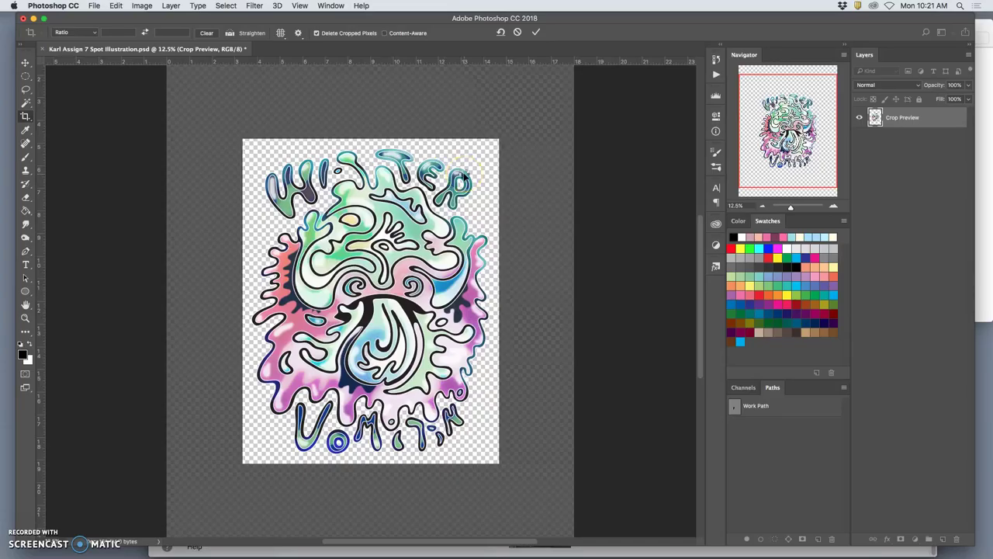
double_click(463, 179)
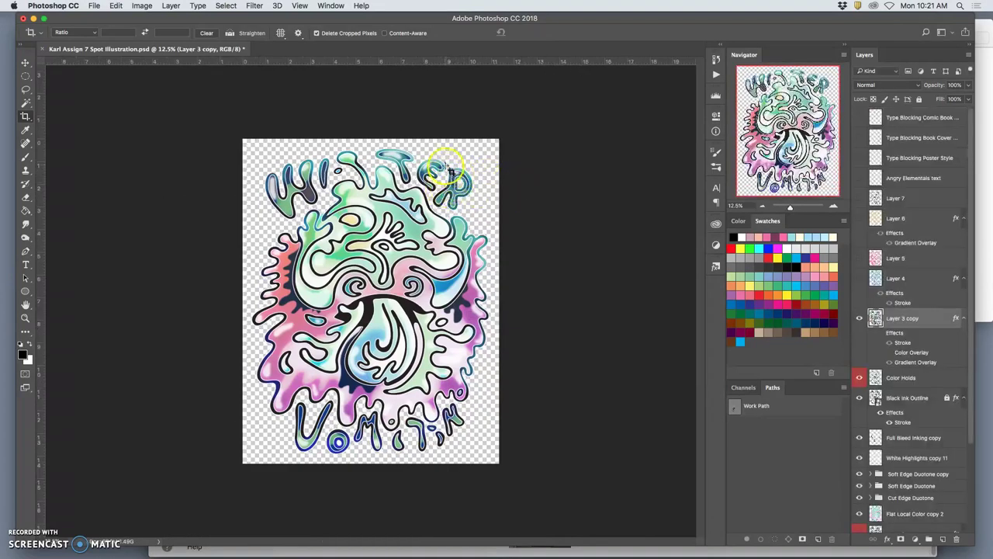
- Save a copy on the Desktop with 'Color Spearation Test' added to the file name
click(93, 6)
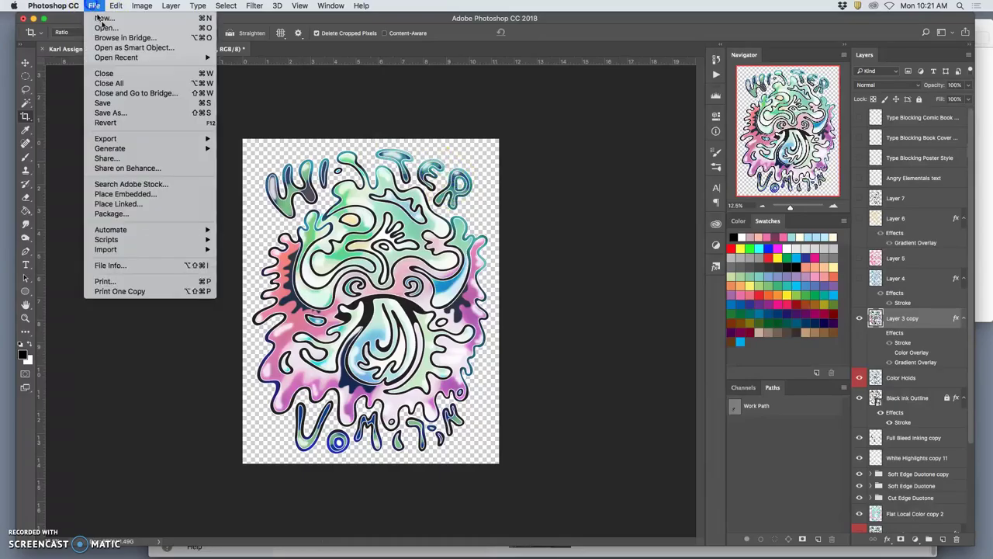
click(133, 113)
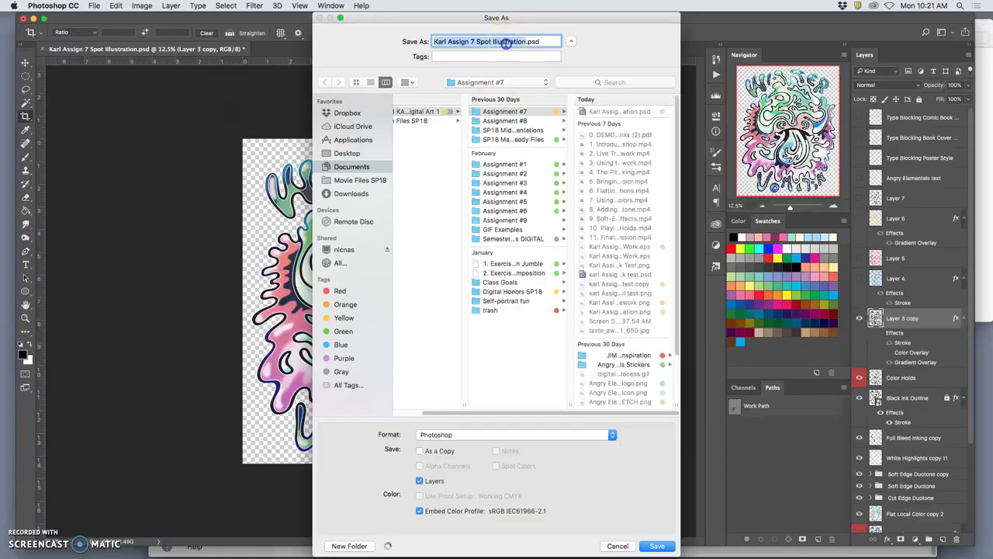
click(526, 41)
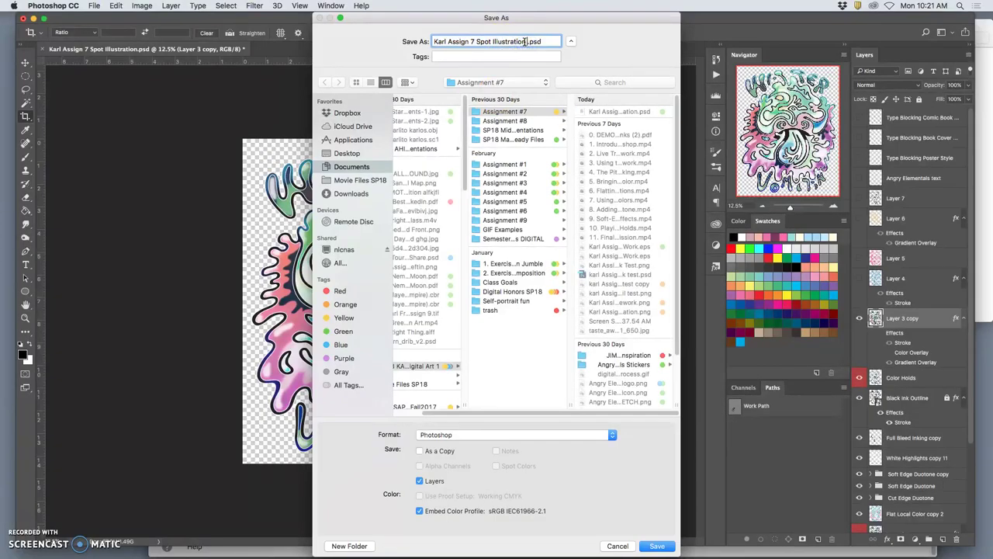
text(Color Spearation Test)
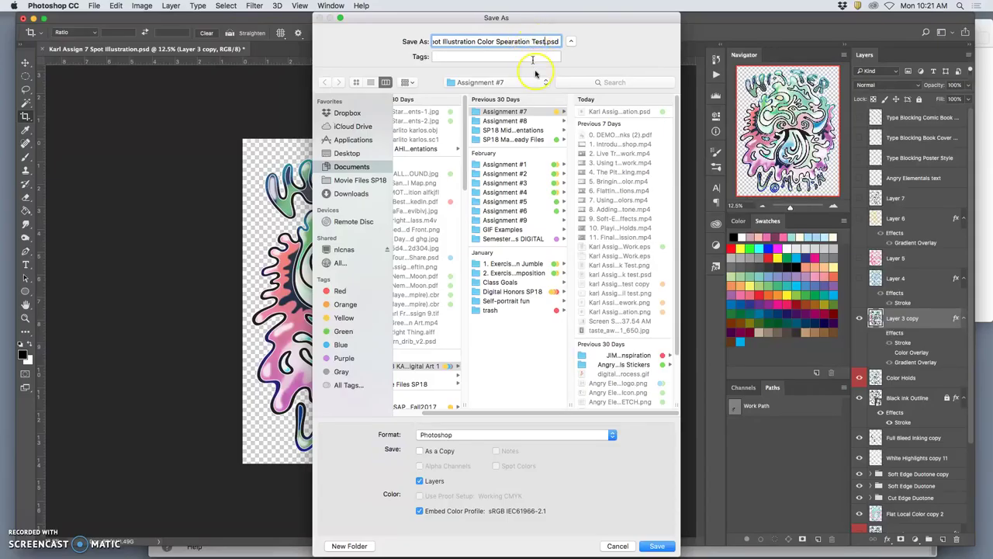
key(super+shift+d)
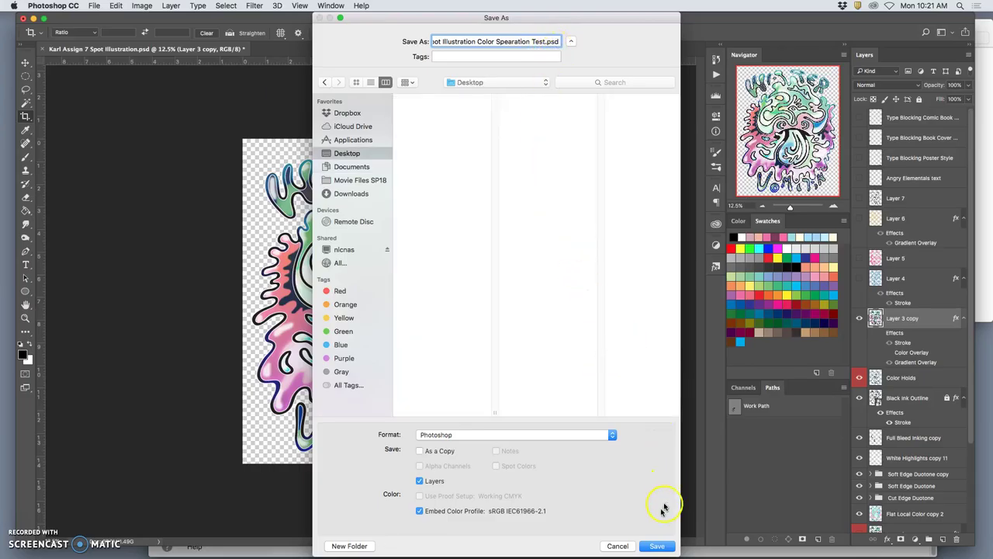
click(657, 547)
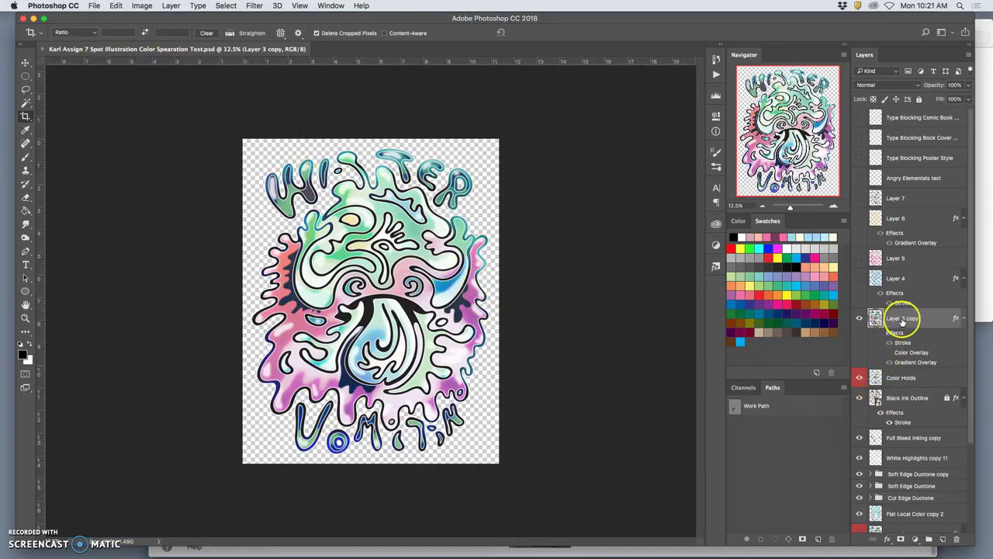
- Select the CMYK FULL RUN action in the Actions panel and play it
click(588, 283)
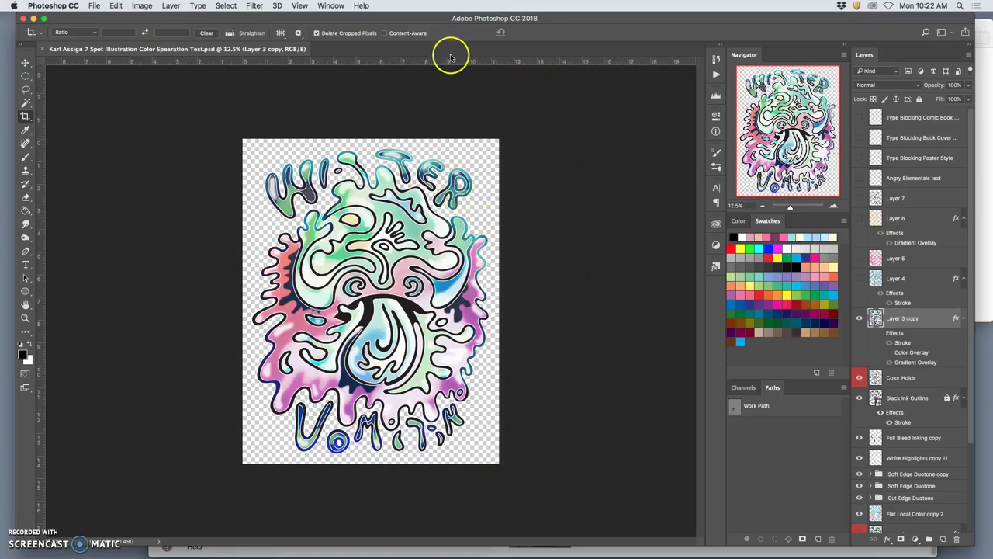
click(331, 7)
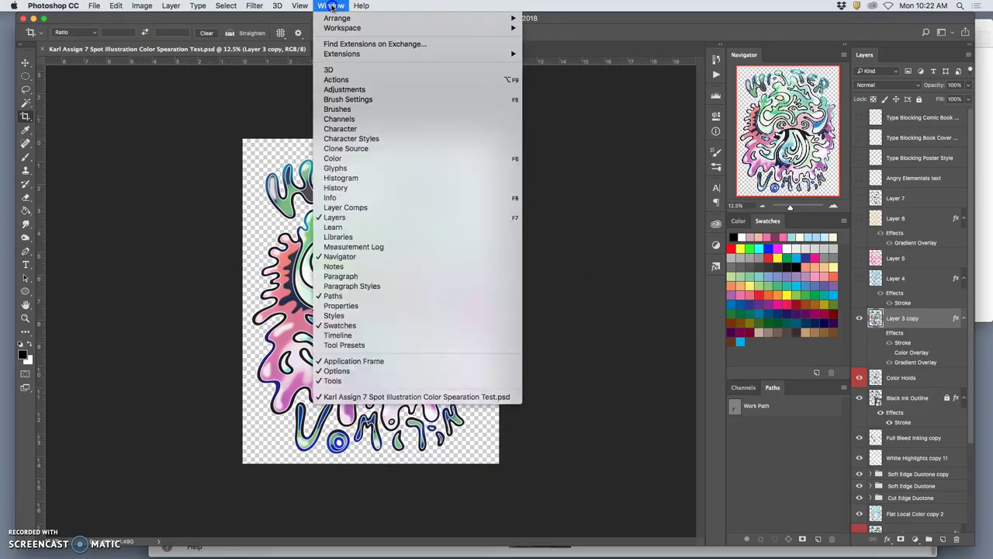
click(345, 79)
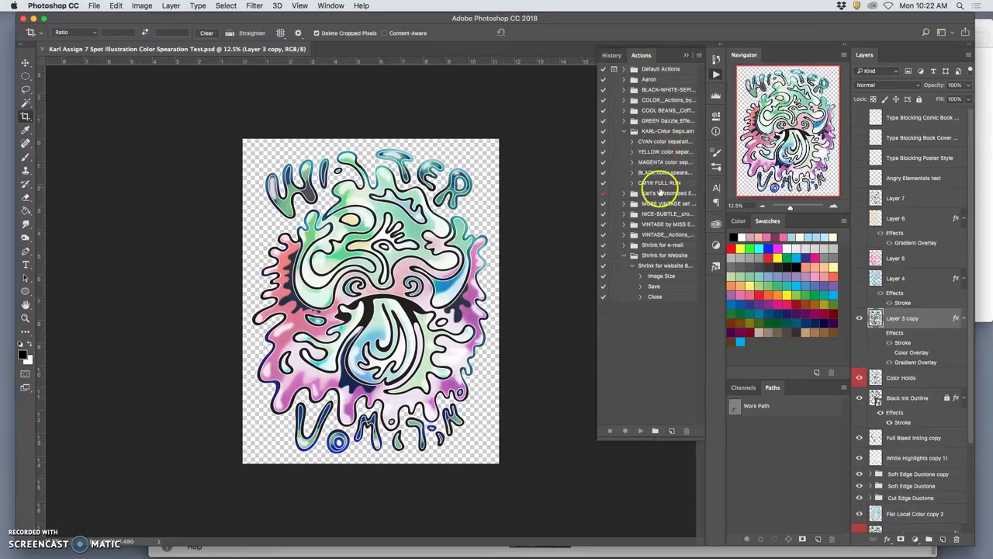
click(650, 187)
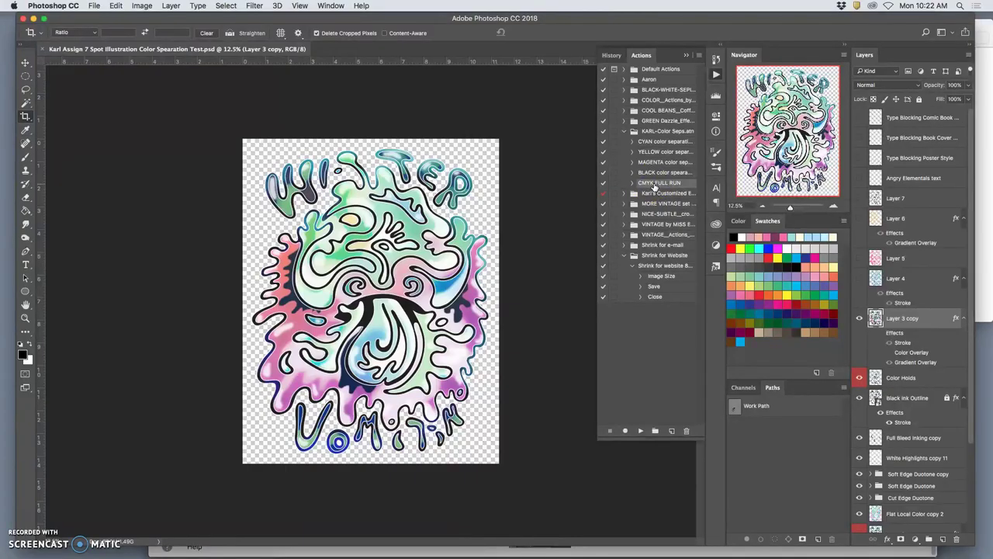
click(655, 186)
- Run the CMYK FULL RUN action, accepting each layer merge for the cyan, yellow, magenta and black documents
click(640, 432)
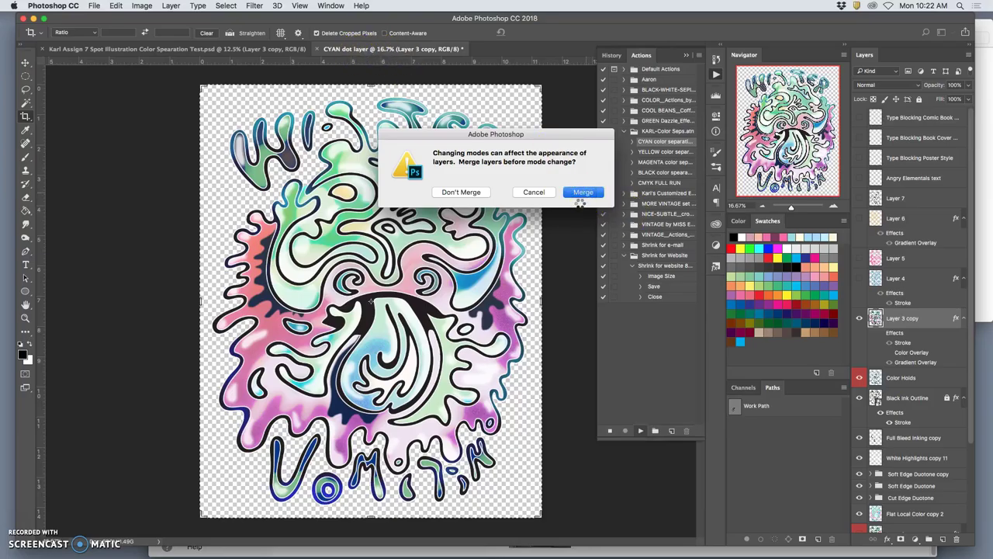
click(581, 198)
click(597, 191)
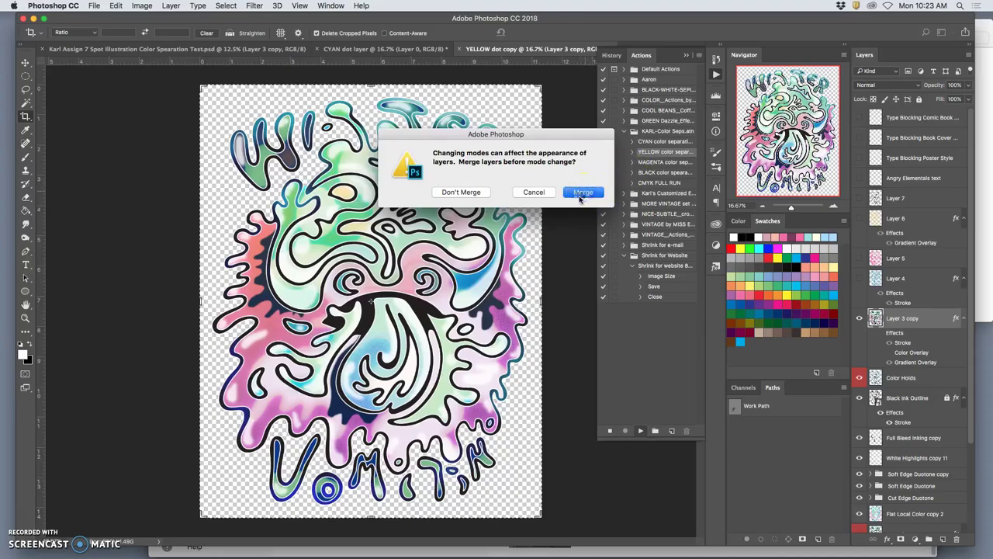
click(581, 193)
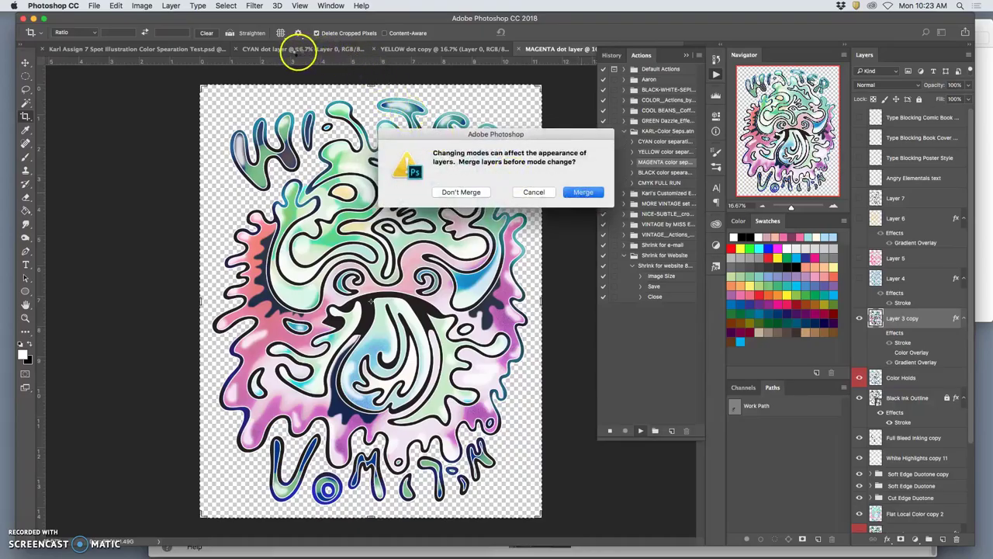
key(Return)
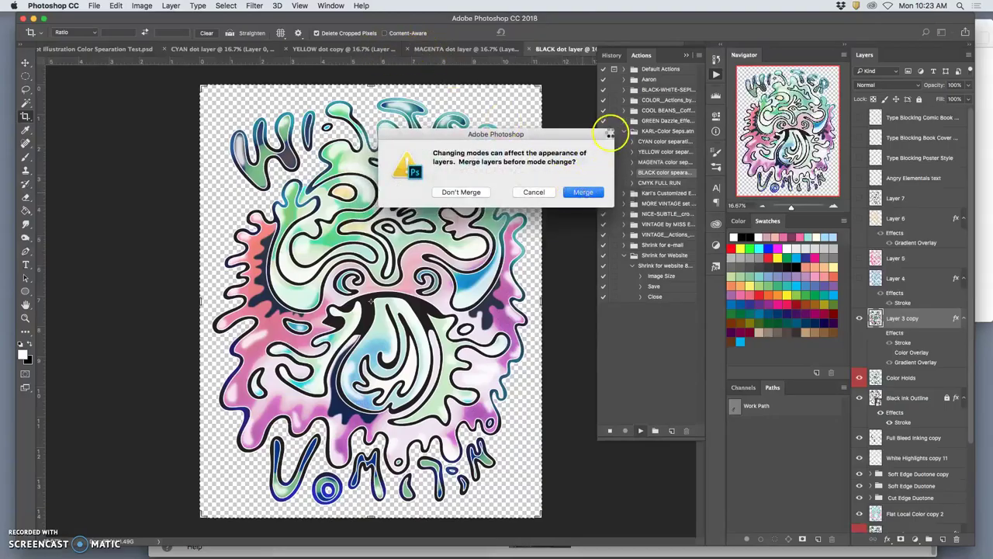
key(Return)
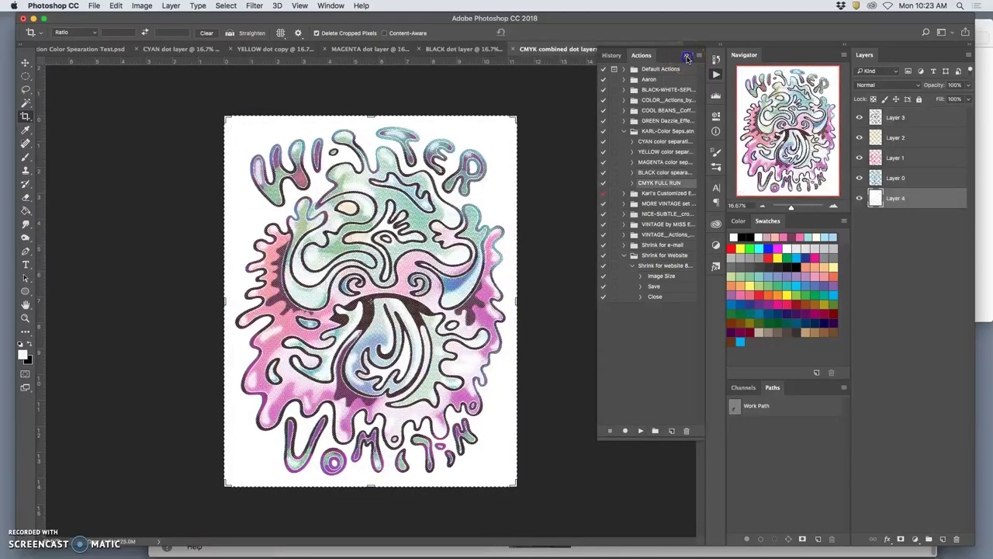
- Zoom in on the combined halftone dots, then hide Layers 3, 2 and 0, leaving white Layer 4
click(687, 58)
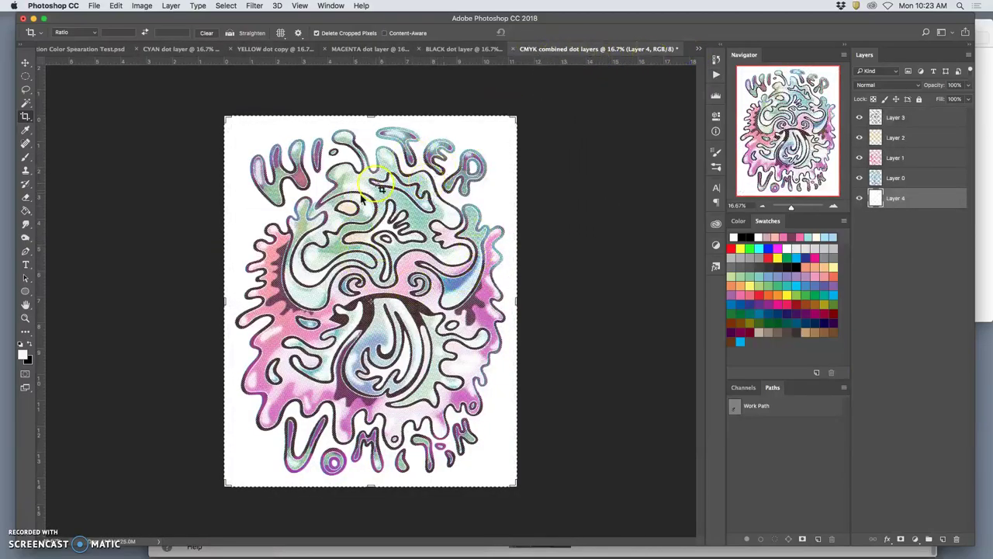
key(super+equal)
key(super+equal)
key(super+equal)
key(super+equal)
key(super+equal)
key(super+equal)
key(super+equal)
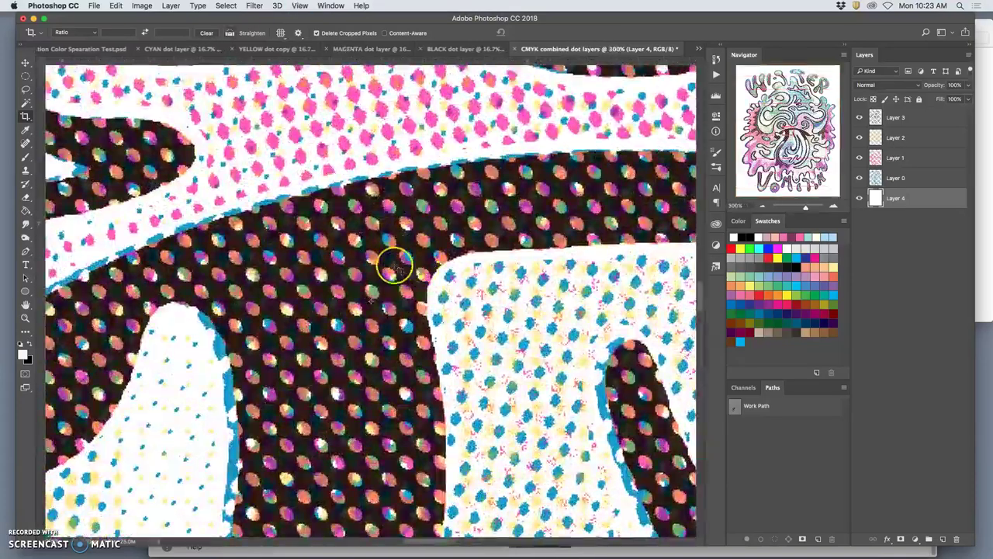
key(super+minus)
key(super+minus)
key(super+minus)
key(super+minus)
key(super+minus)
key(super+minus)
key(super+minus)
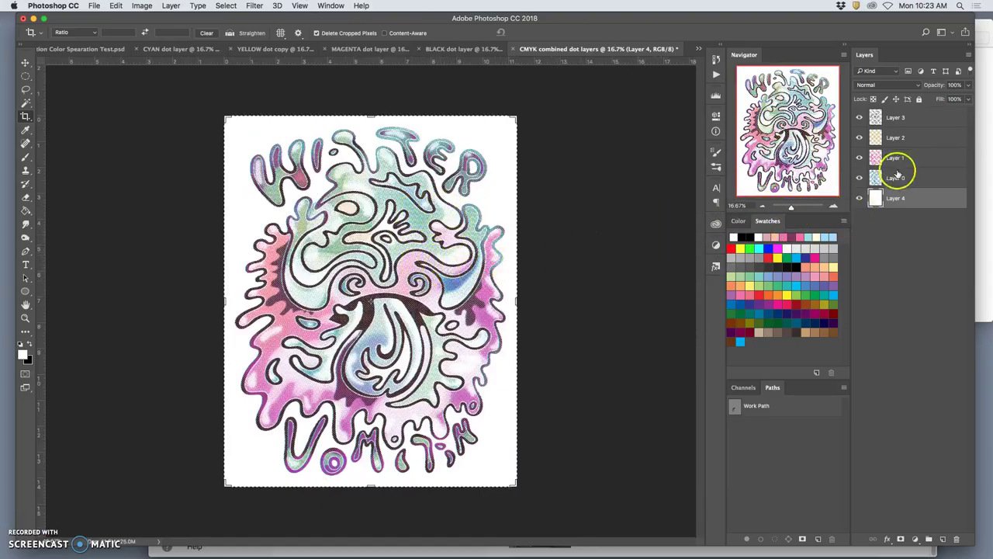
drag(859, 117, 862, 183)
click(101, 49)
click(650, 49)
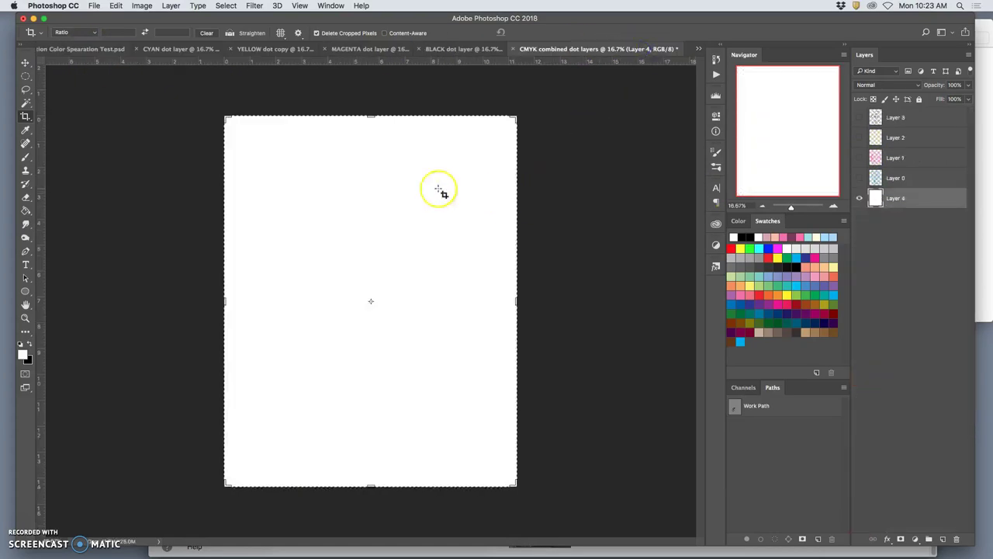
- Show cyan Layer 0 alone and pan over its zoomed-in dots, then reveal magenta Layer 1
click(860, 178)
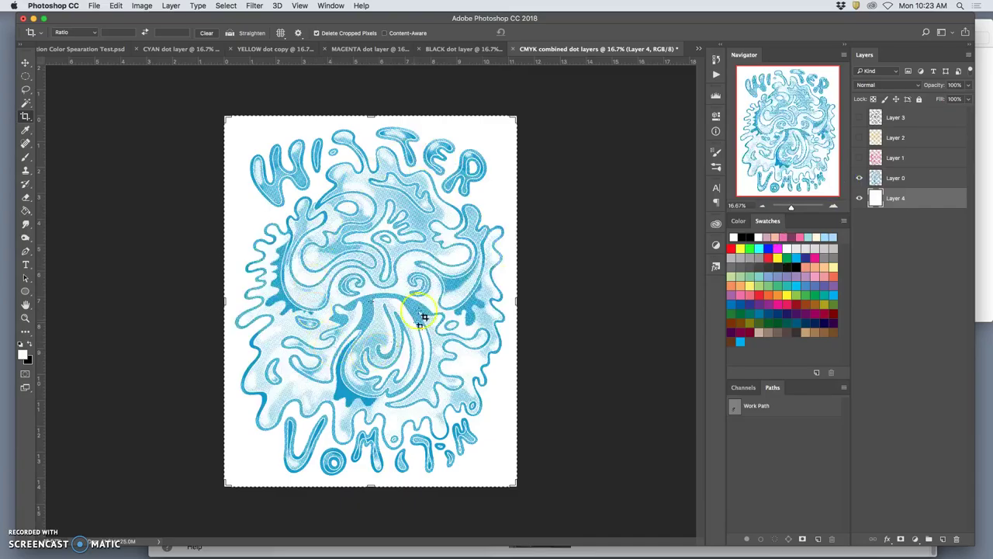
key(super+equal)
key(super+equal)
key(super+equal)
key(super+equal)
key(super+equal)
key(super+equal)
key(super+equal)
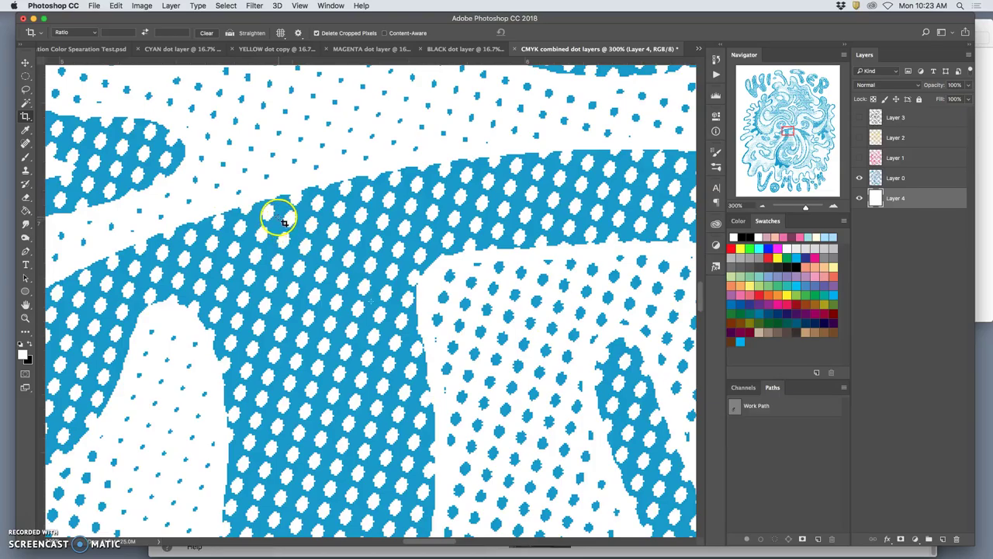
scroll(284, 226, left, 10)
scroll(280, 221, up, 10)
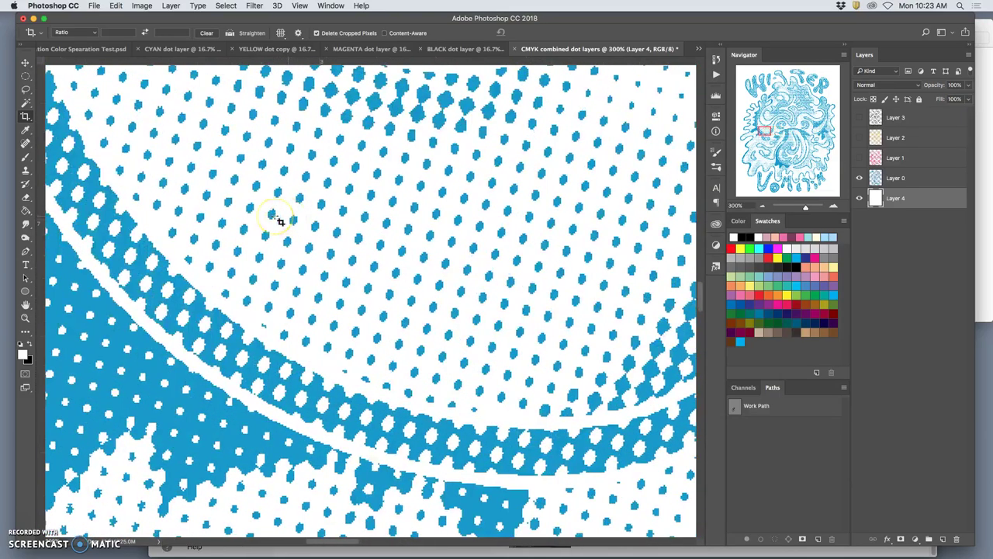
scroll(280, 221, up, 10)
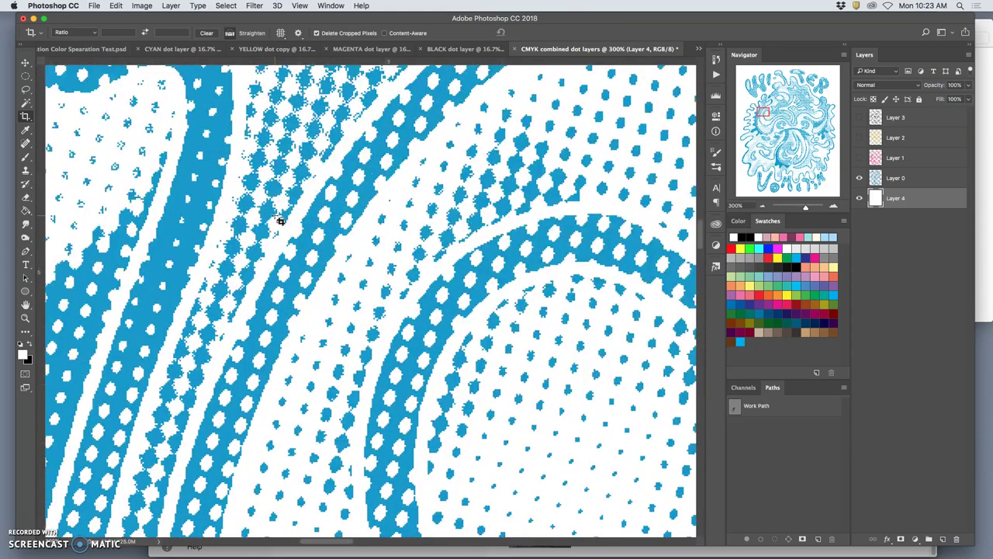
scroll(281, 221, down, 10)
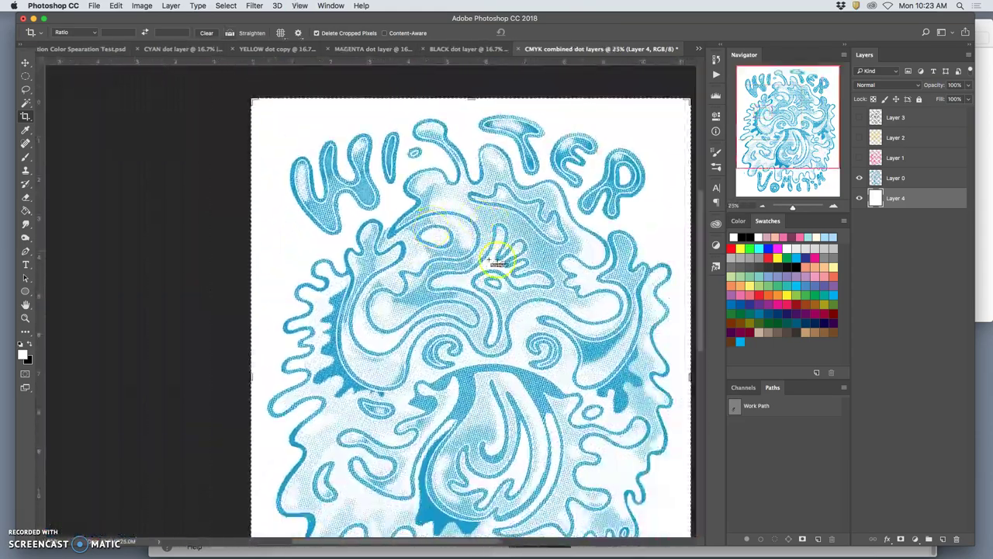
scroll(509, 263, down, 2)
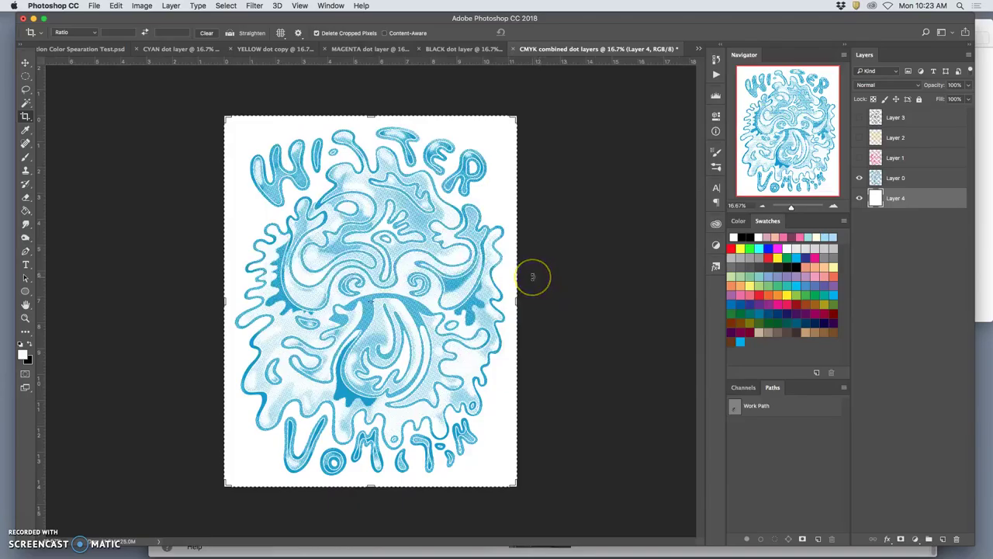
scroll(512, 272, up, 6)
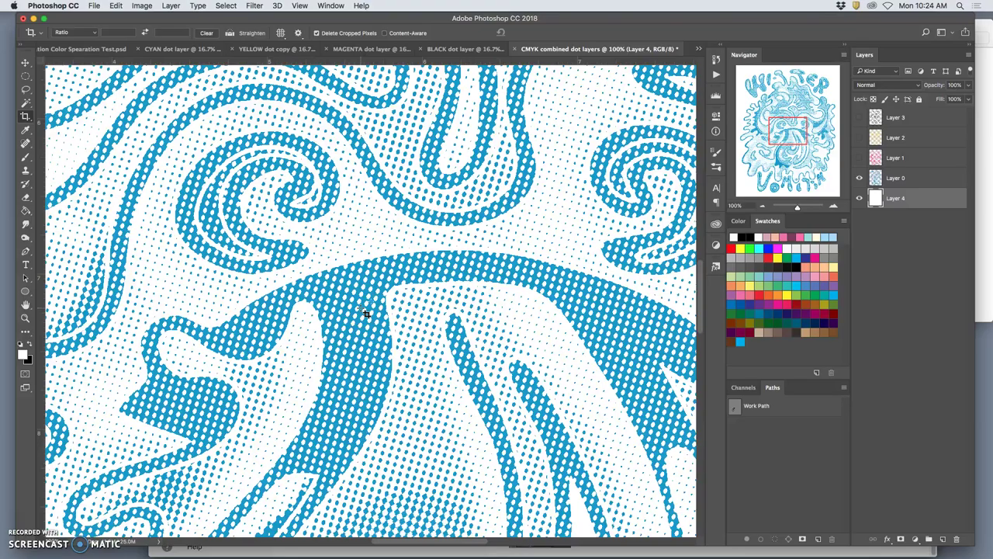
click(859, 157)
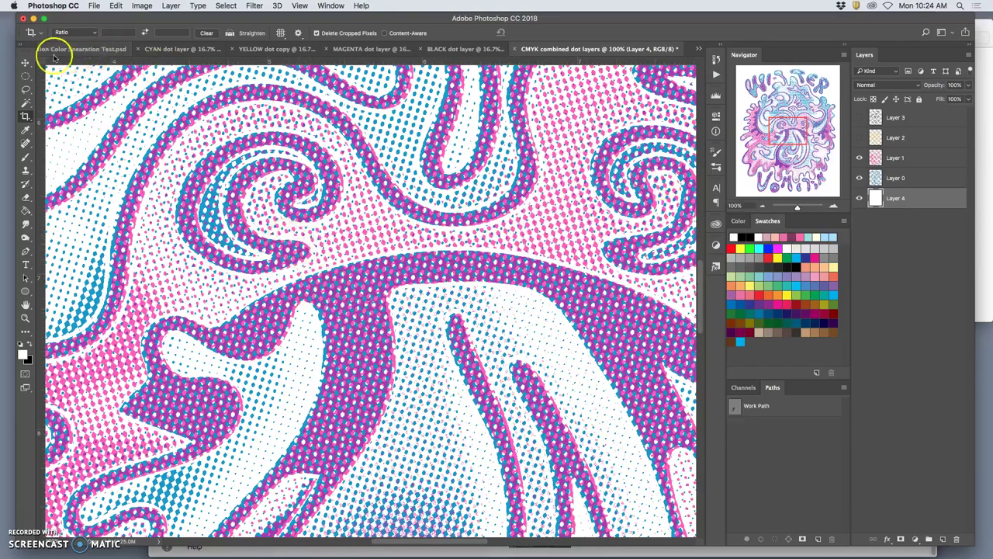
- With the Move tool, offset magenta Layer 1 slightly against the cyan dots
click(26, 63)
drag(440, 215, 445, 216)
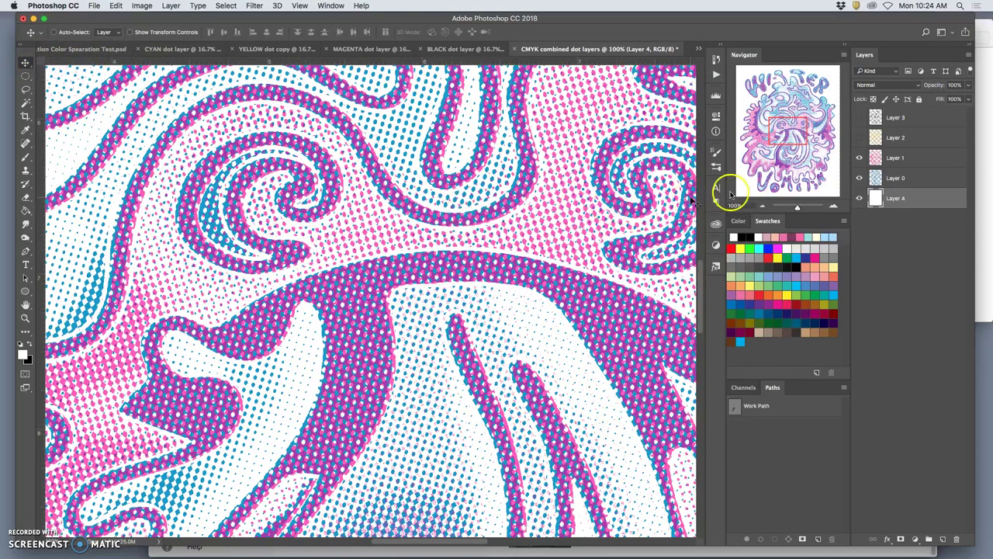
click(911, 158)
drag(506, 215, 497, 210)
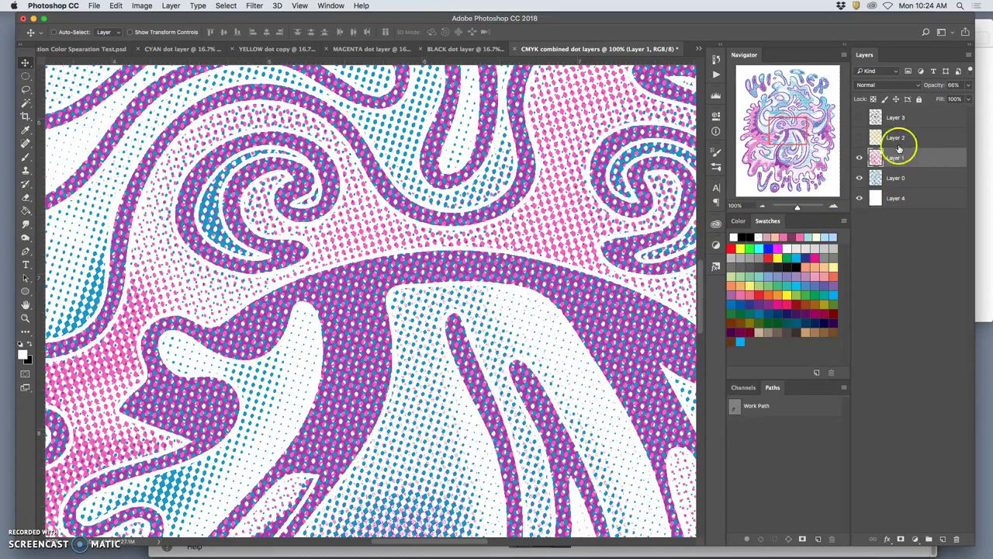
- Show yellow Layer 2, offset it slightly, and check the registration at 500% zoom
click(867, 140)
click(860, 138)
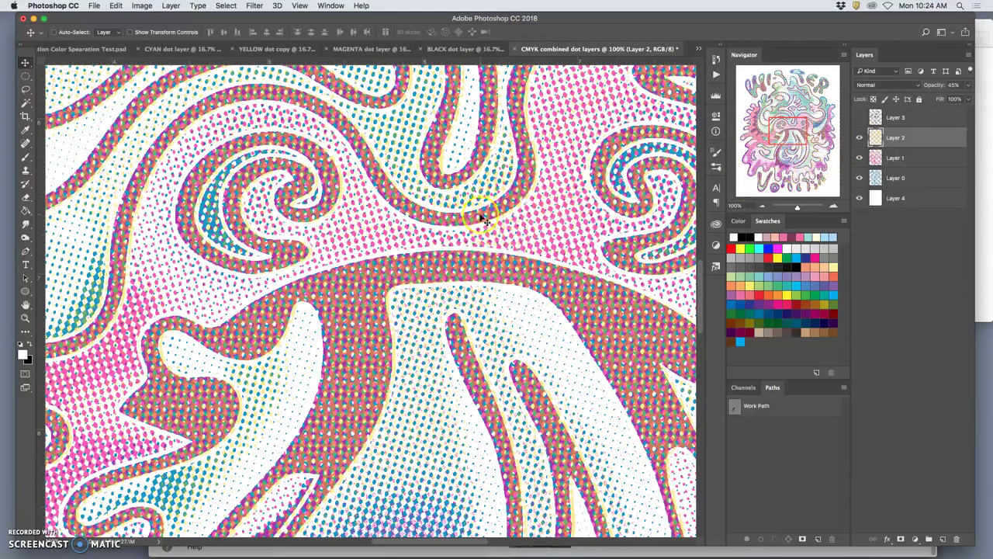
drag(476, 220, 469, 216)
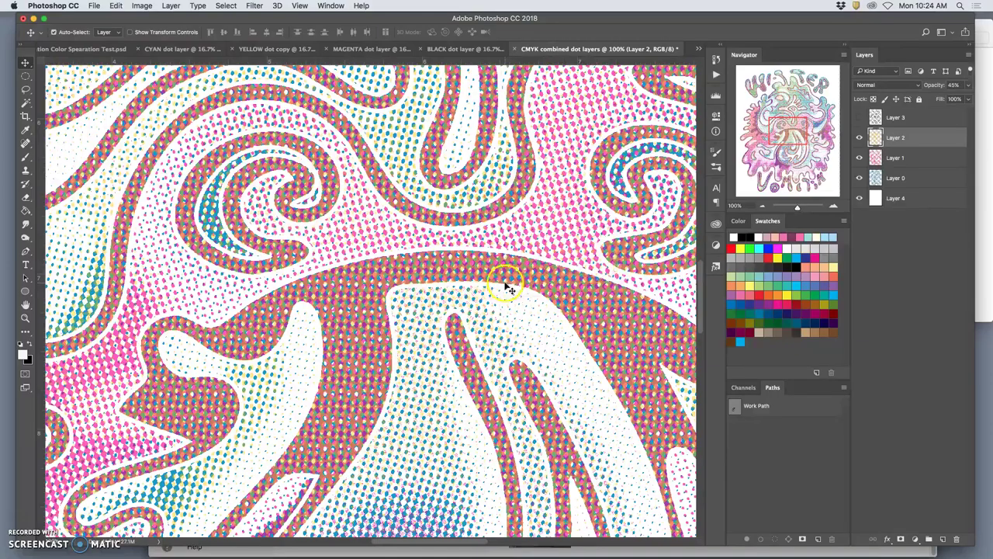
key(super+y)
key(super+equal)
key(super+equal)
key(super+equal)
key(super+equal)
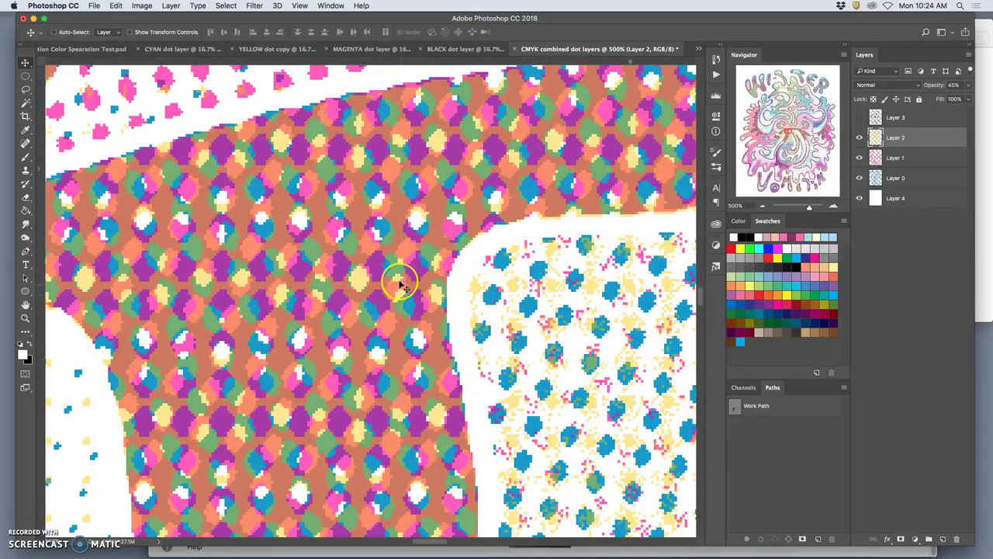
key(super+minus)
key(super+minus)
key(super+minus)
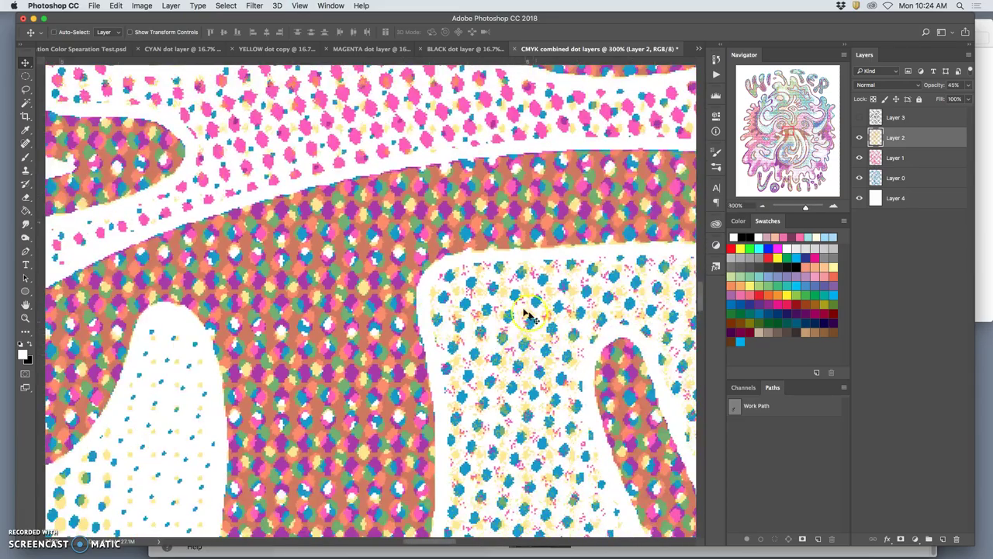
key(super+minus)
key(super+minus)
key(super+minus)
key(super+minus)
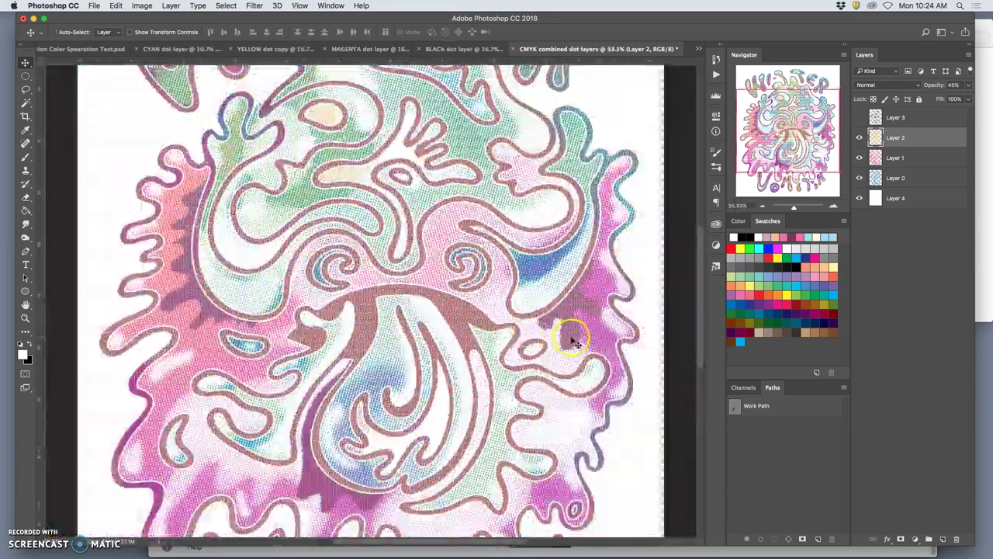
- Show and select black Layer 3, drag it slightly out of register, and compare at zoom
click(859, 117)
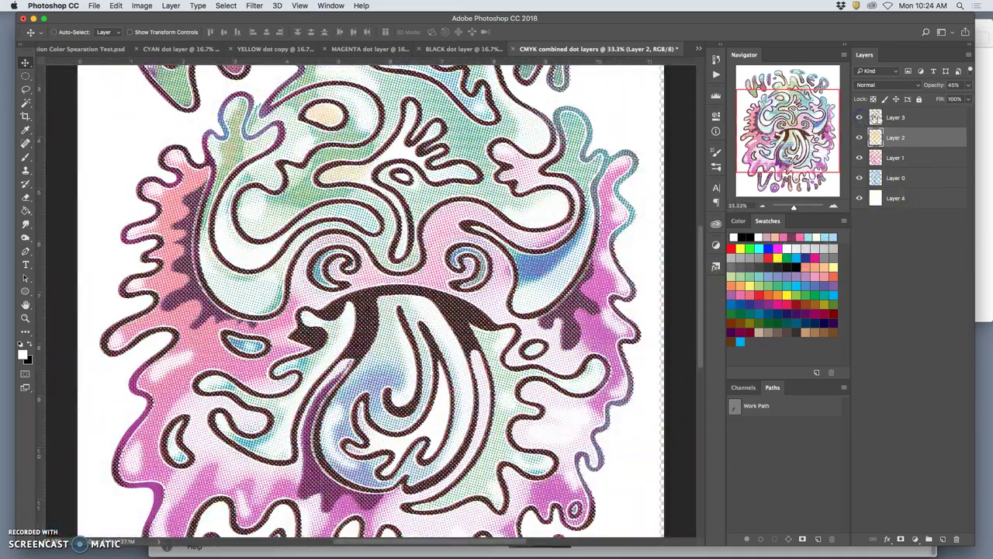
click(892, 117)
key(super+plus)
key(super+plus)
key(super+plus)
key(super+plus)
key(super+plus)
key(super+plus)
key(super+plus)
key(super+plus)
drag(346, 192, 341, 195)
key(super+minus)
key(super+minus)
key(super+minus)
key(super+minus)
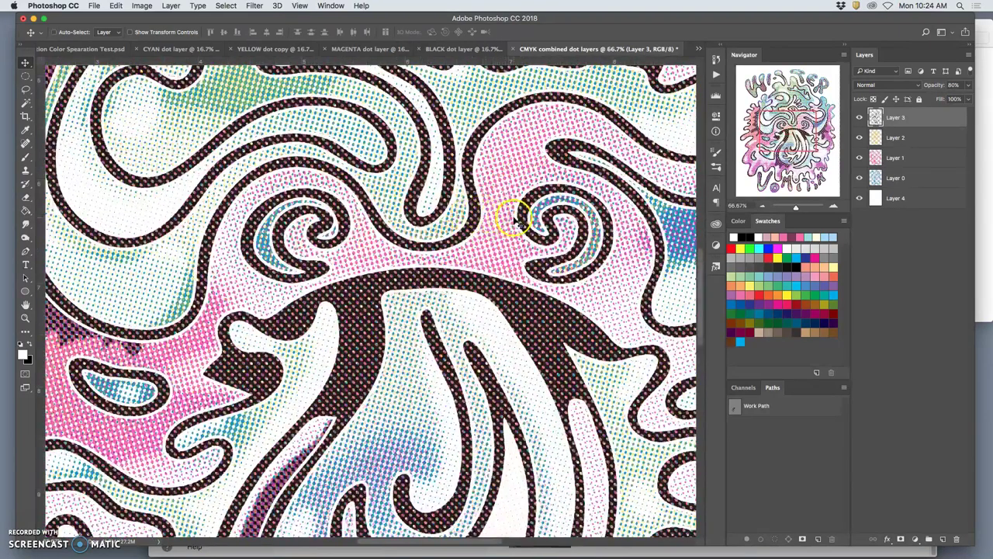
key(super+minus)
key(super+plus)
key(super+plus)
key(super+plus)
key(super+plus)
key(super+plus)
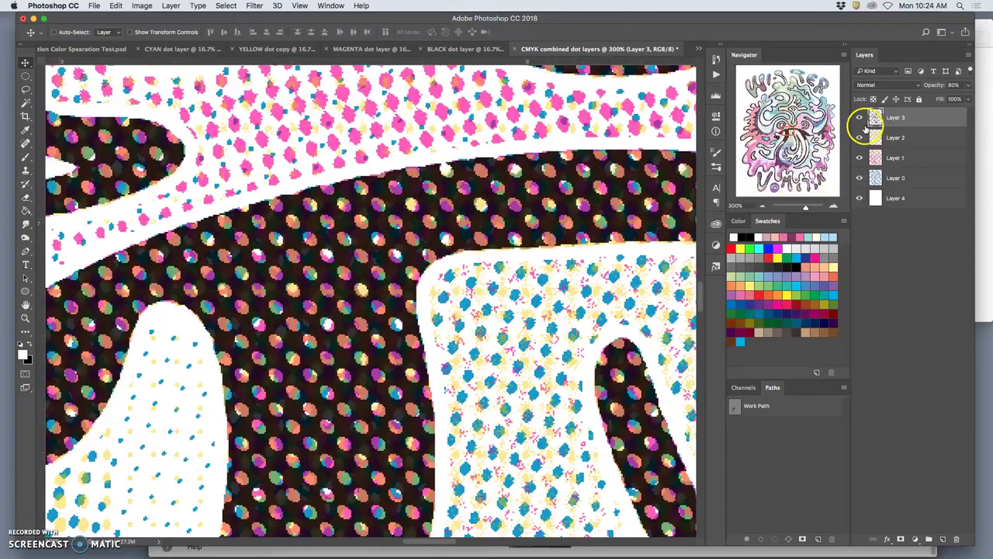
click(860, 121)
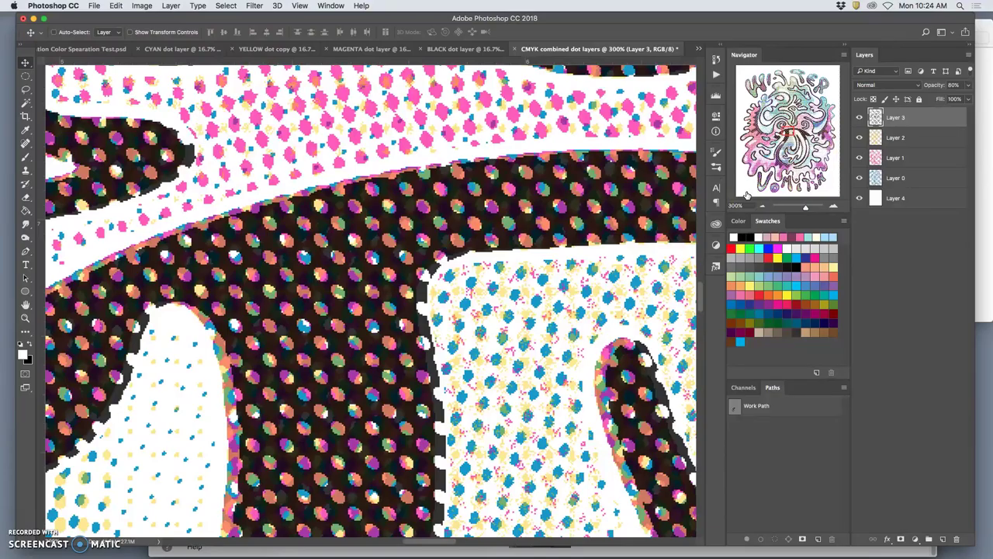
key(super+minus)
key(super+minus)
key(super+minus)
key(super+plus)
key(super+plus)
key(super+plus)
key(super+plus)
key(super+plus)
key(super+plus)
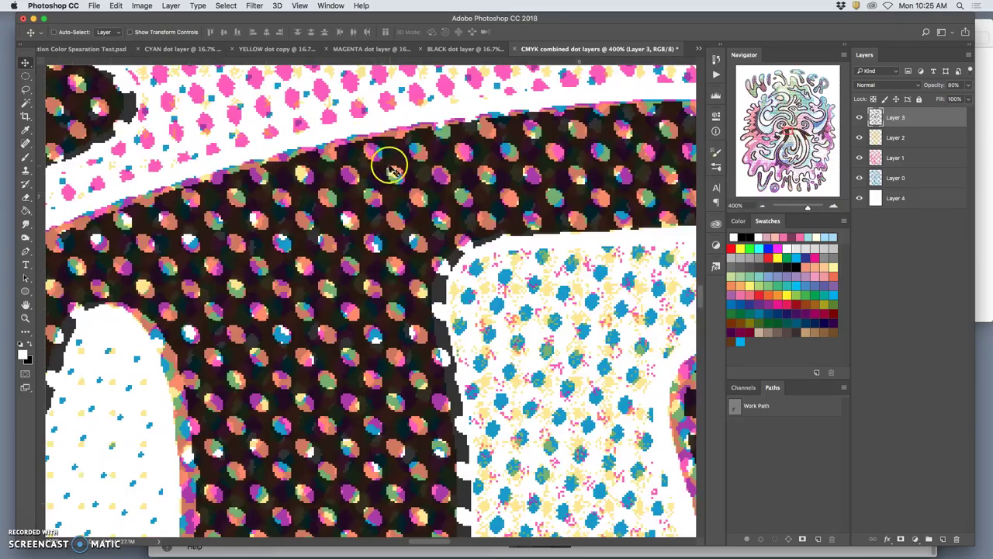
- Nudge the black dots a few pixels with the arrow keys, then zoom out to the whole page
key(Left)
key(Left)
key(Up)
key(Up)
key(Left)
key(Left)
key(Left)
key(Left)
key(Right)
key(Right)
key(Down)
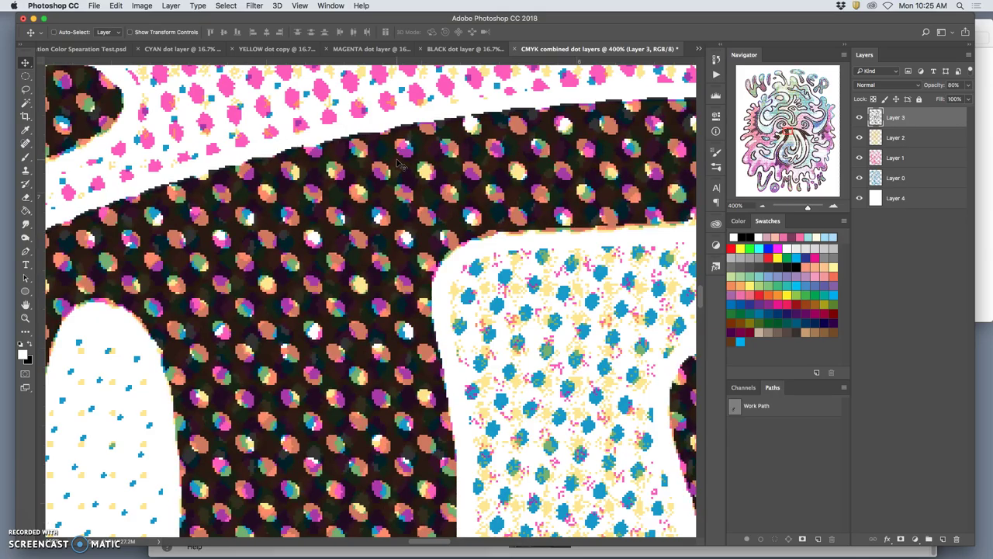
key(Down)
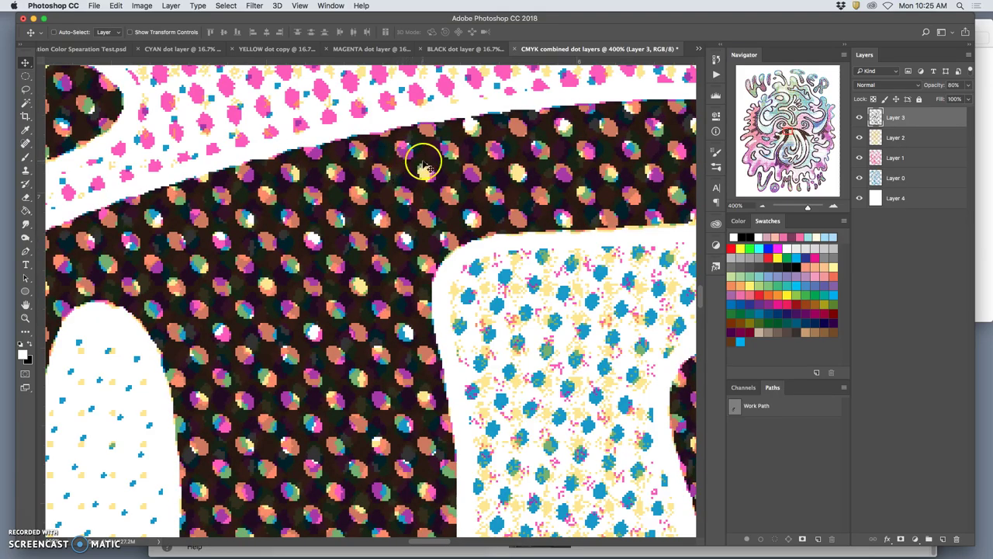
scroll(425, 163, down, 10)
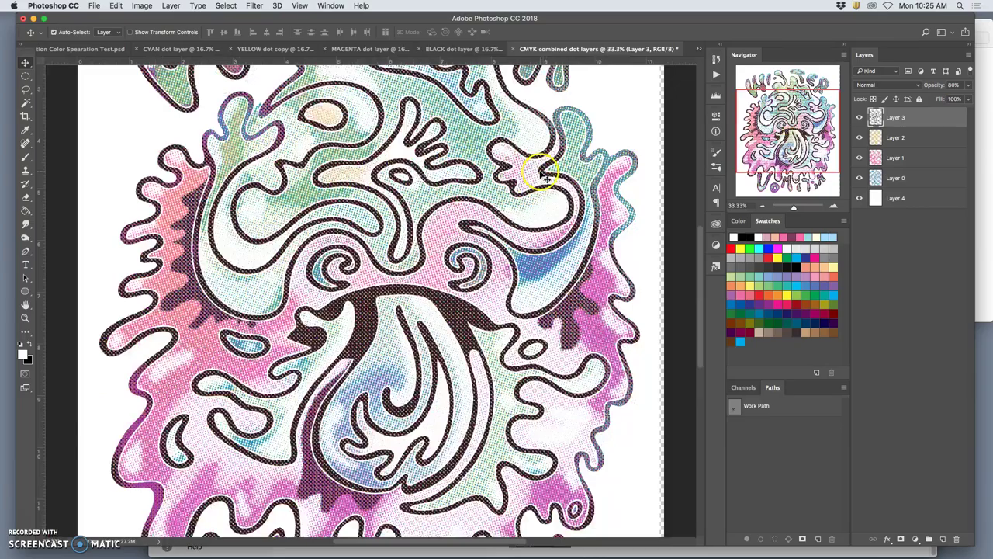
scroll(547, 177, up, 8)
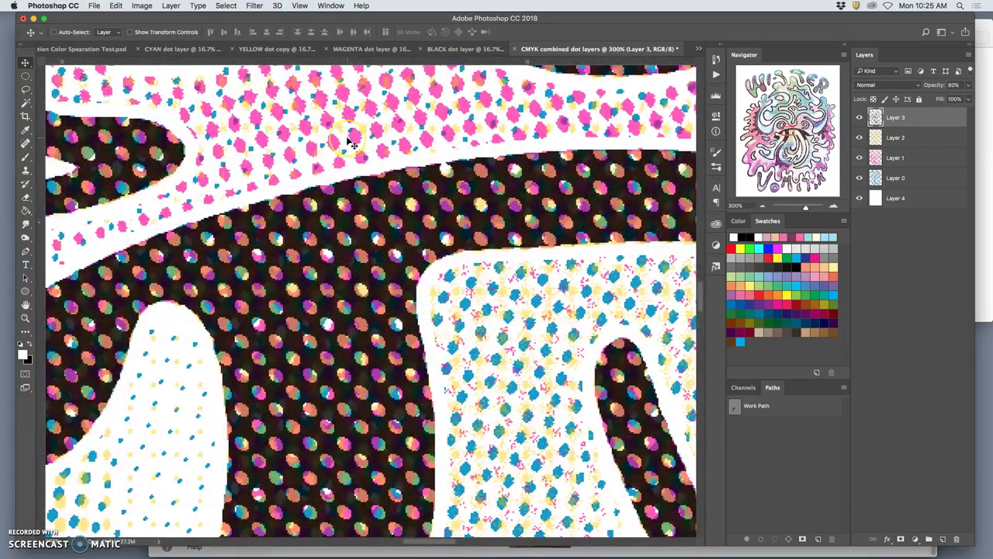
scroll(352, 143, down, 2)
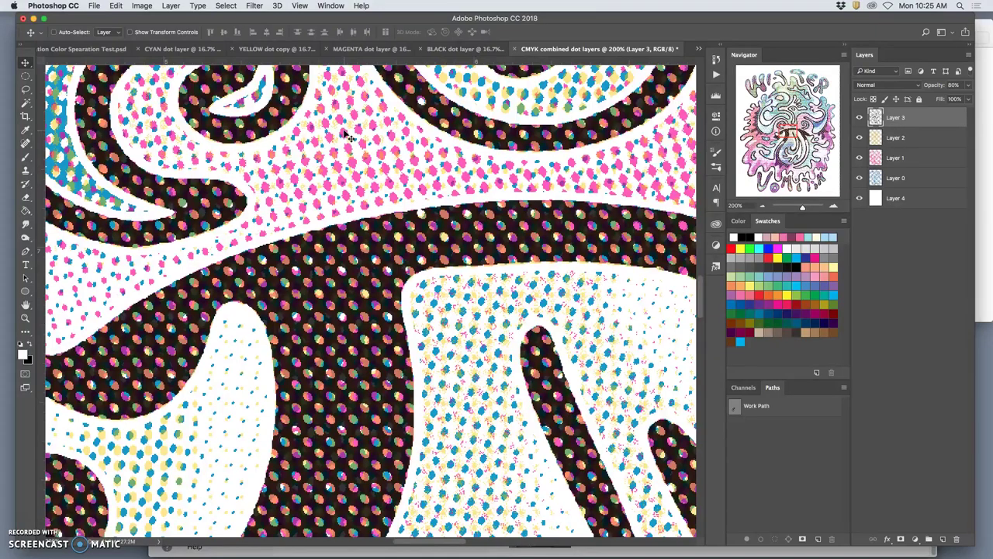
key(super+minus)
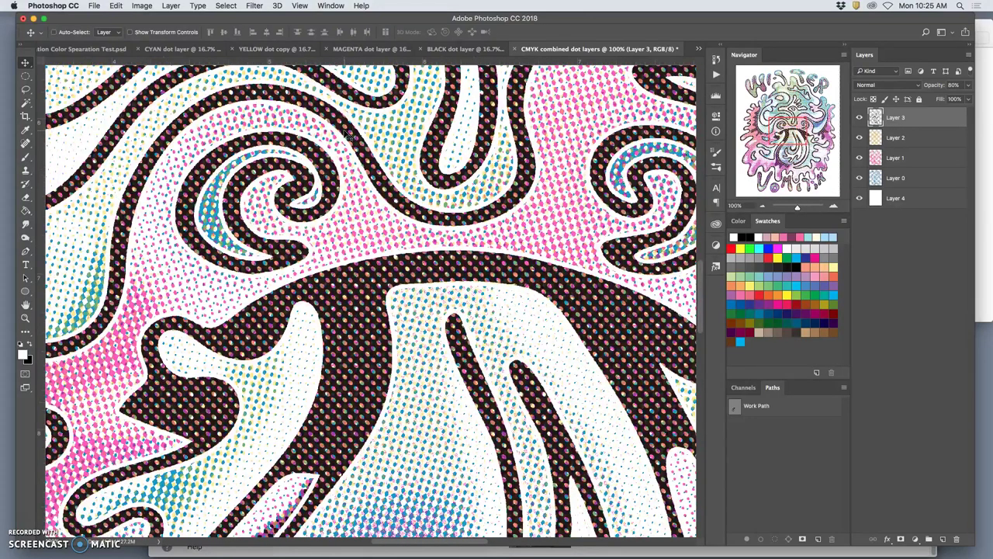
key(super+minus)
key(super+minus)
key(super+minus)
key(super+minus)
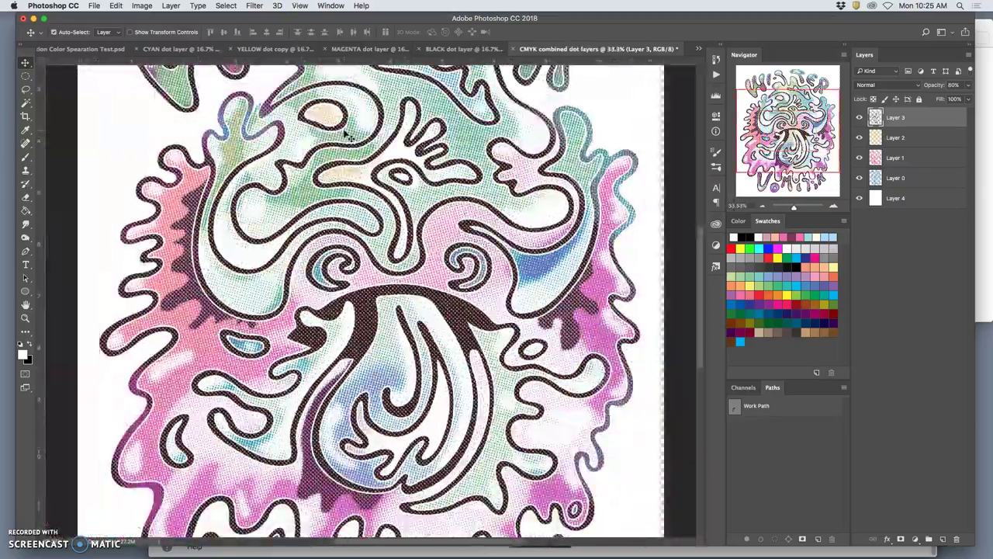
key(super+minus)
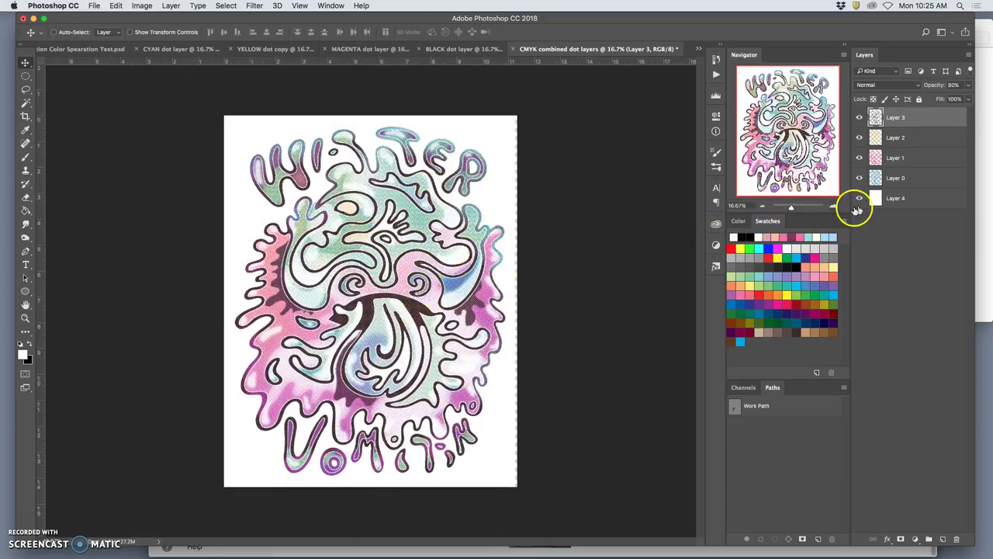
- Select halftone dot Layers 0 through 3 in the CMYK combined dot layers document
click(887, 198)
drag(505, 151, 505, 154)
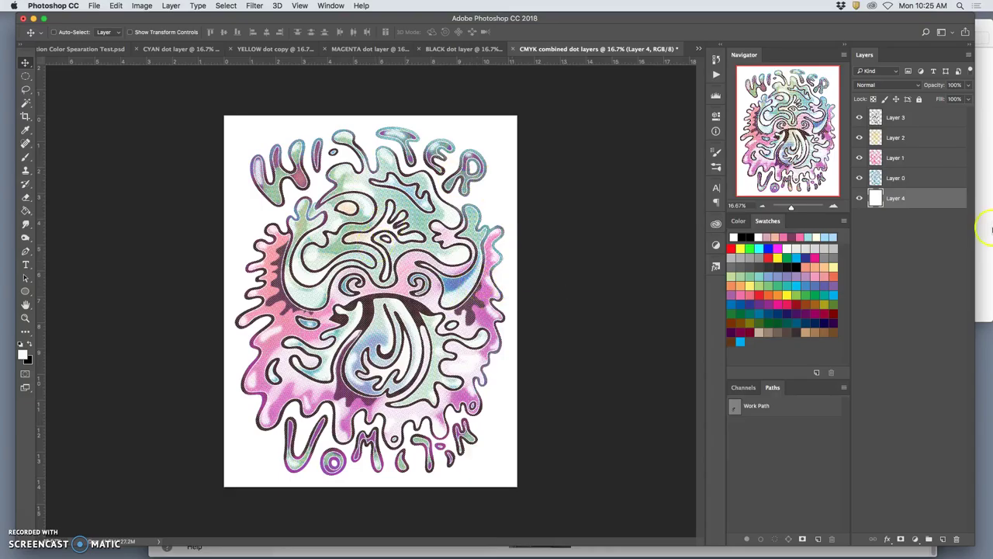
click(85, 48)
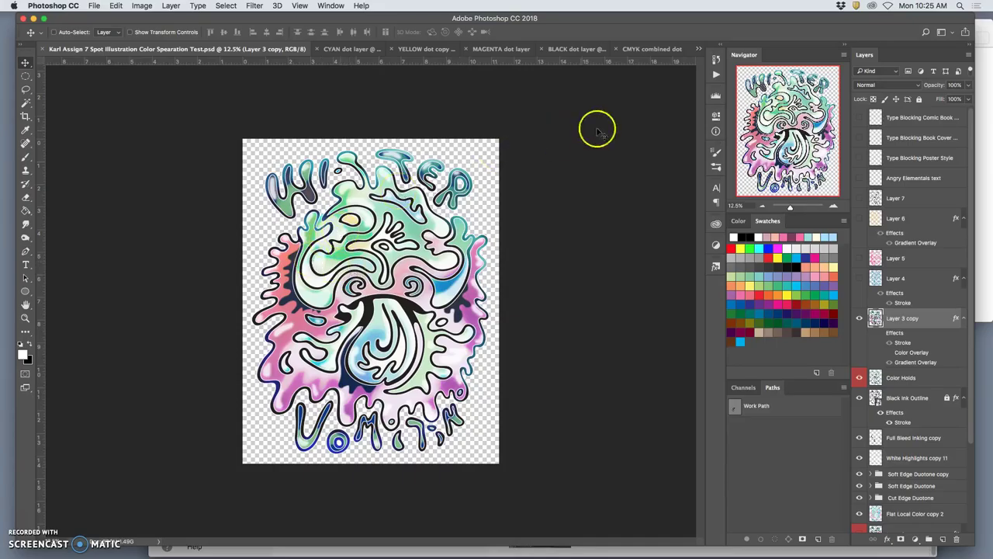
click(651, 49)
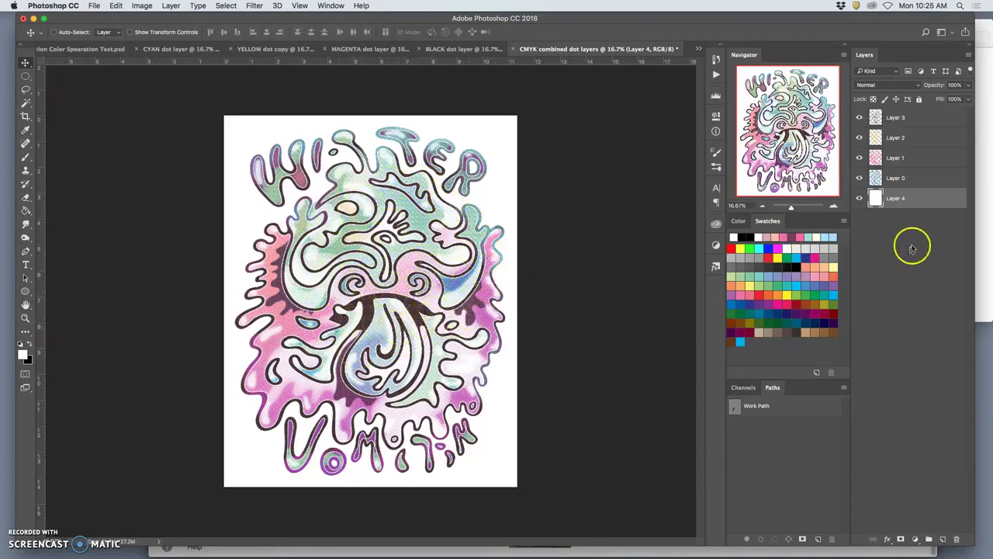
click(928, 178)
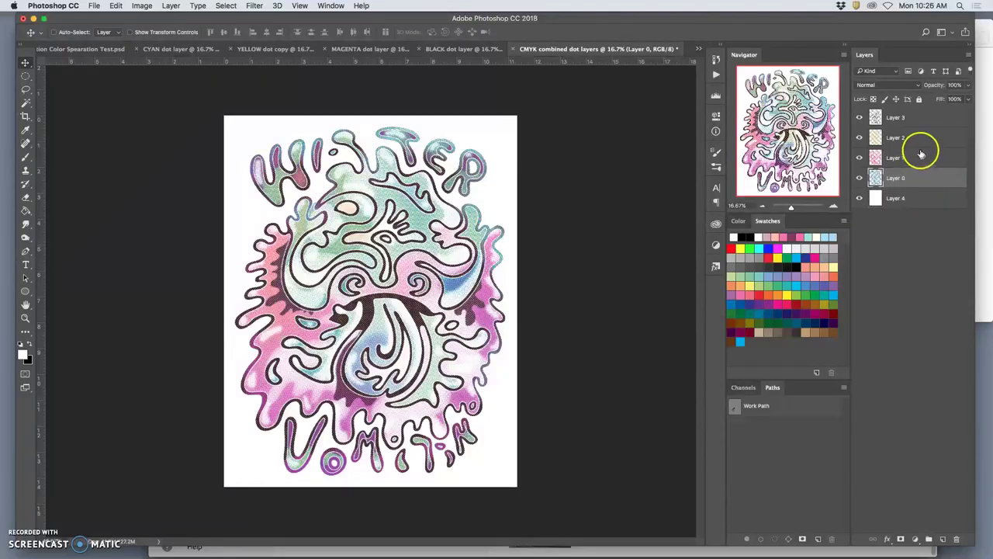
shift+click(898, 118)
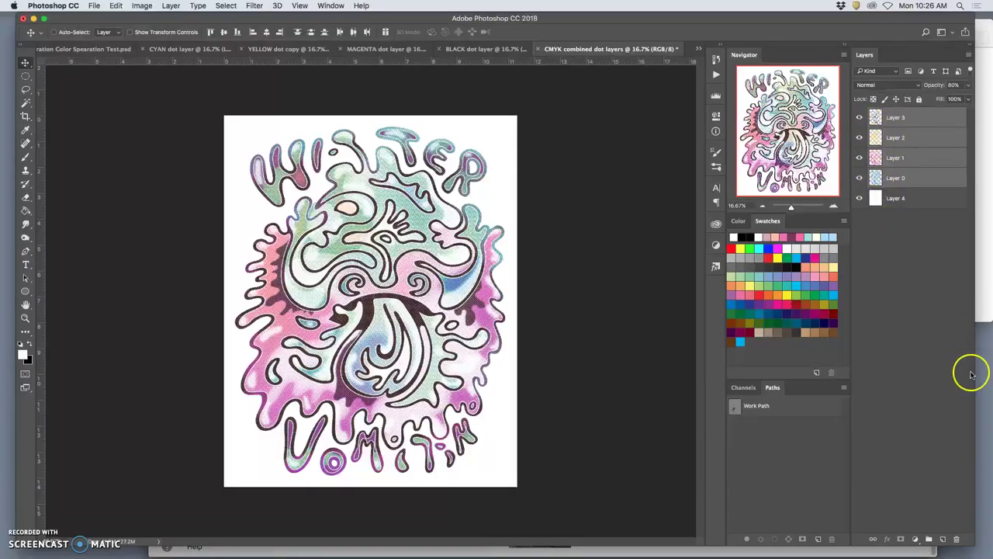
- Group the dot layers as Group 1 and drag it into the Color Separation Test illustration
click(931, 540)
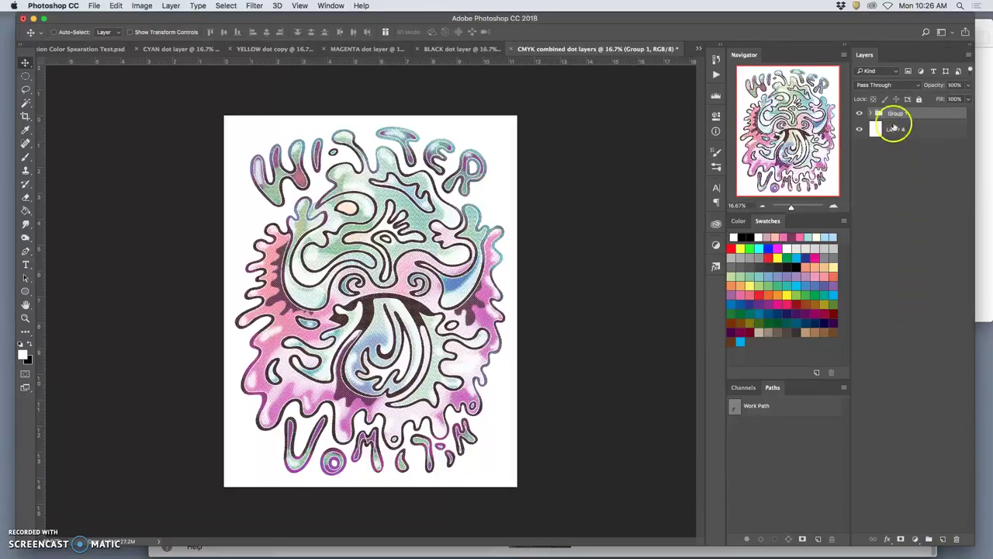
drag(602, 49, 529, 206)
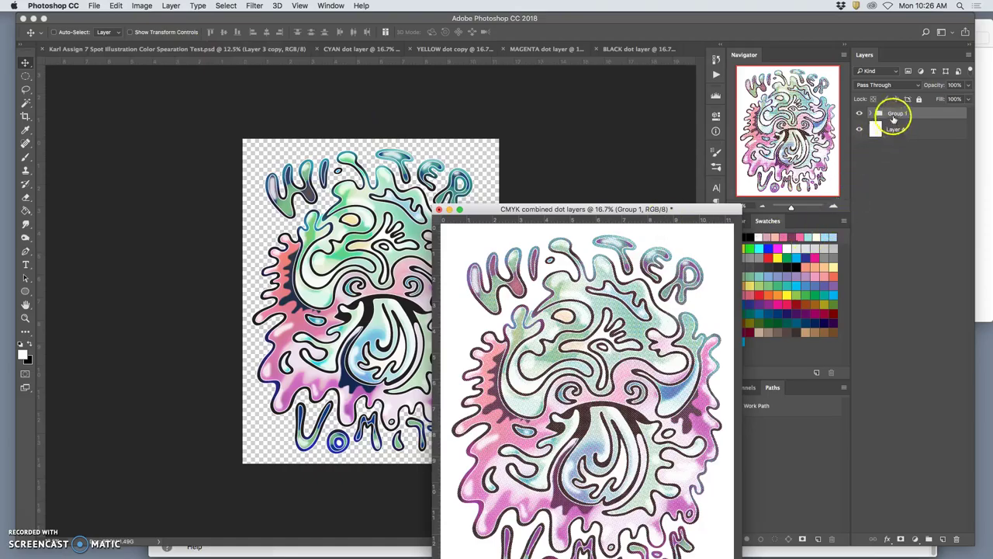
drag(892, 114, 373, 225)
click(438, 247)
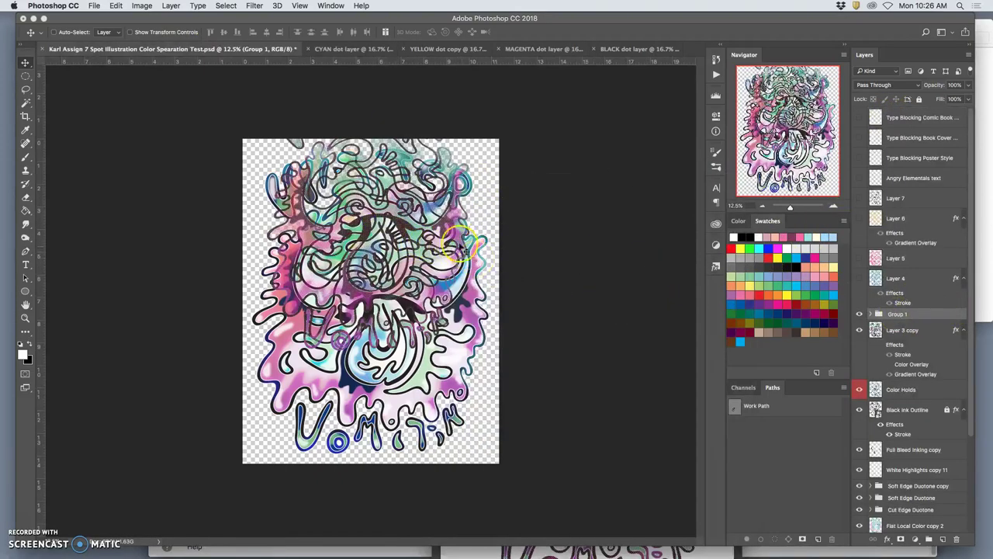
drag(385, 184, 372, 243)
click(420, 247)
key(super+t)
- Scale Group 1 up to cover the artwork, nudge it one pixel left, and apply the transform
drag(455, 412, 495, 449)
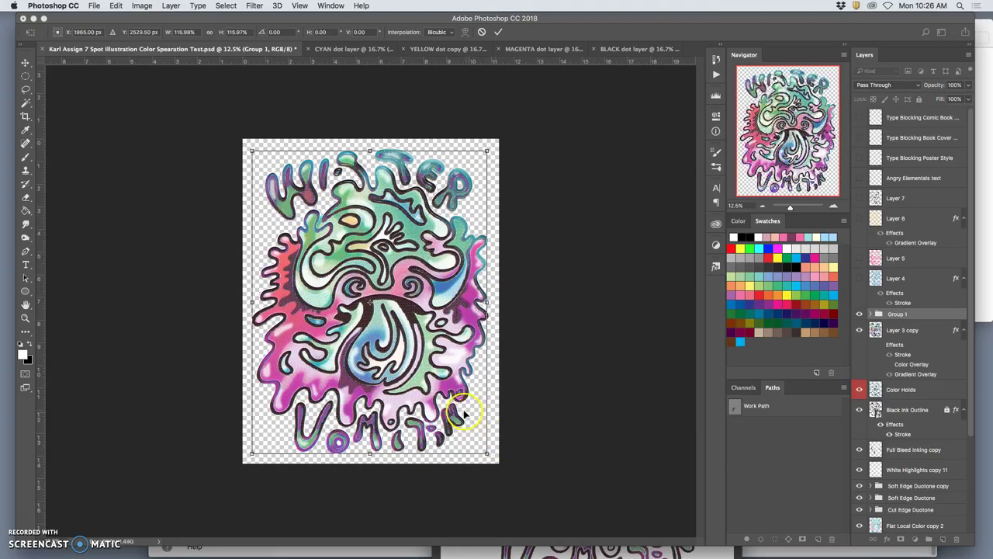
key(super+plus)
key(super+plus)
key(super+plus)
key(super+plus)
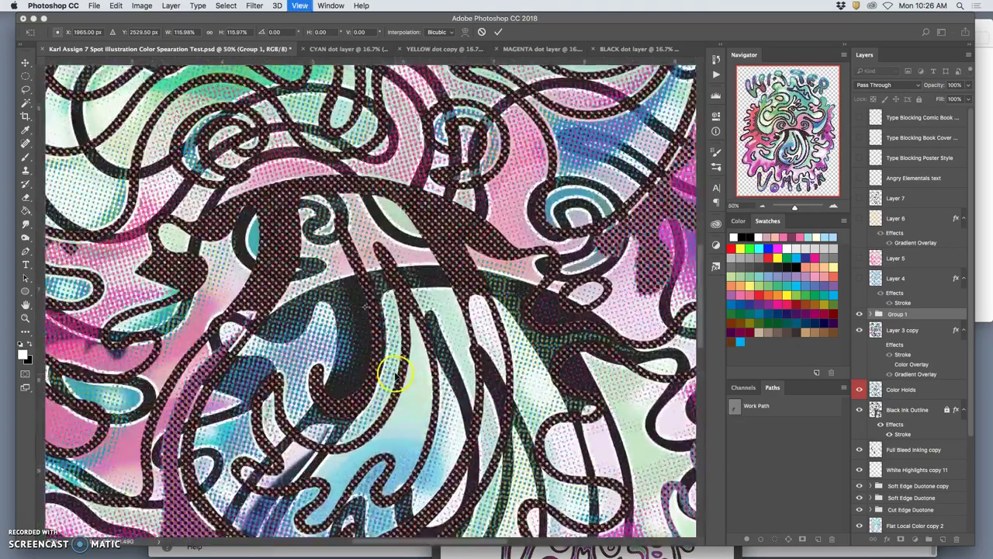
key(super+plus)
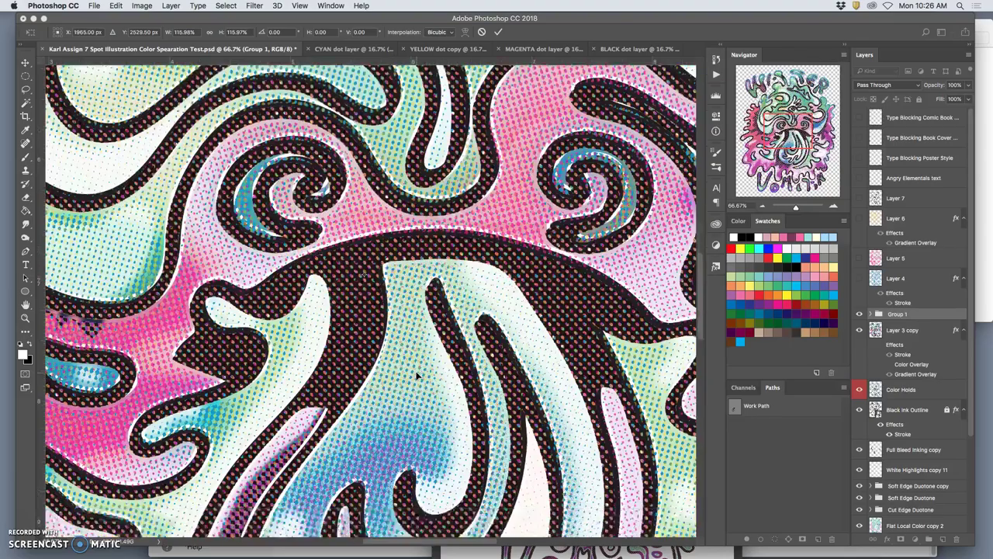
scroll(417, 374, down, 5)
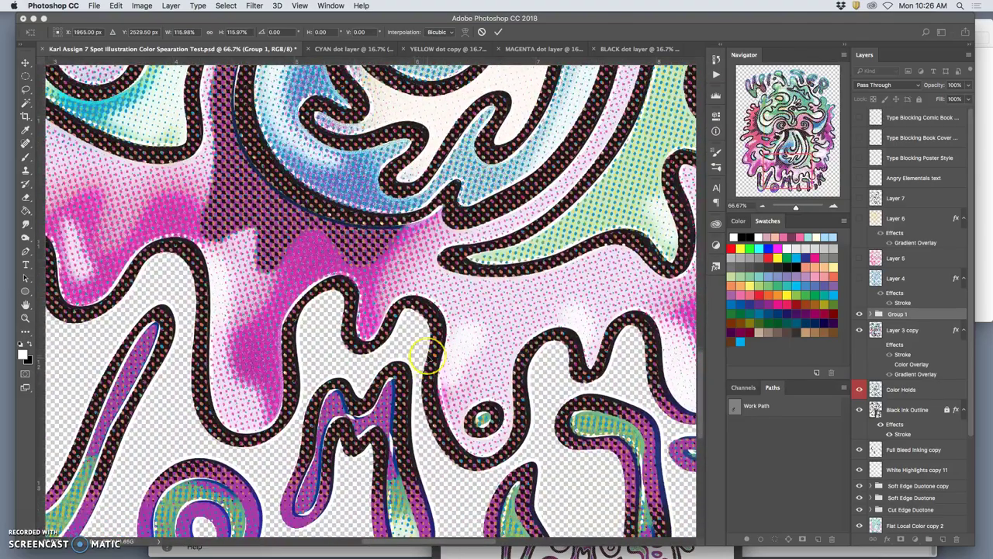
key(Left)
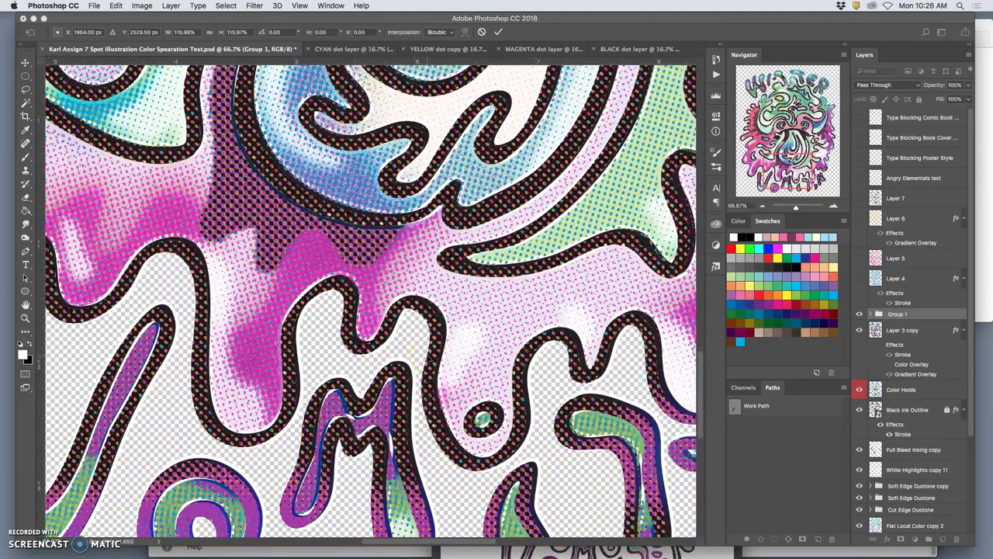
click(25, 62)
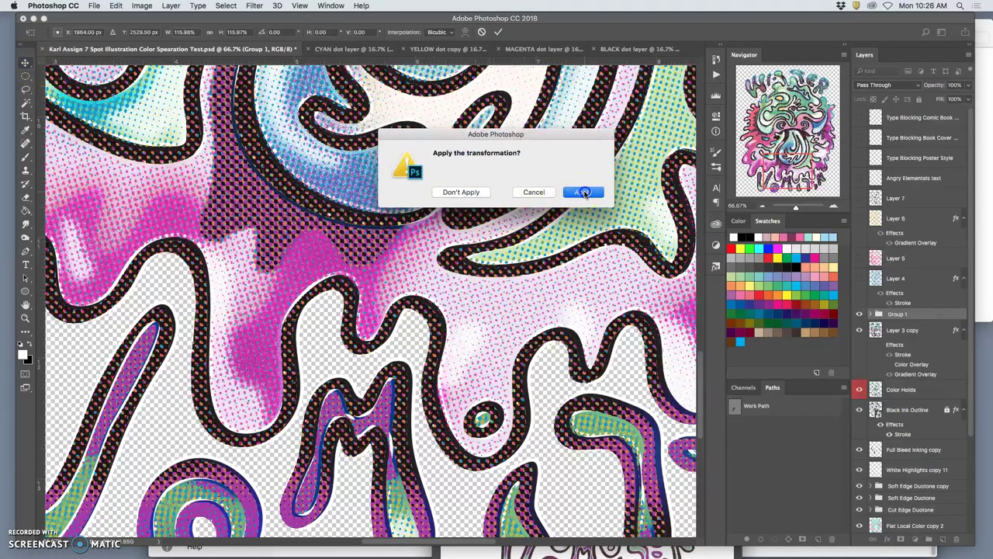
click(585, 192)
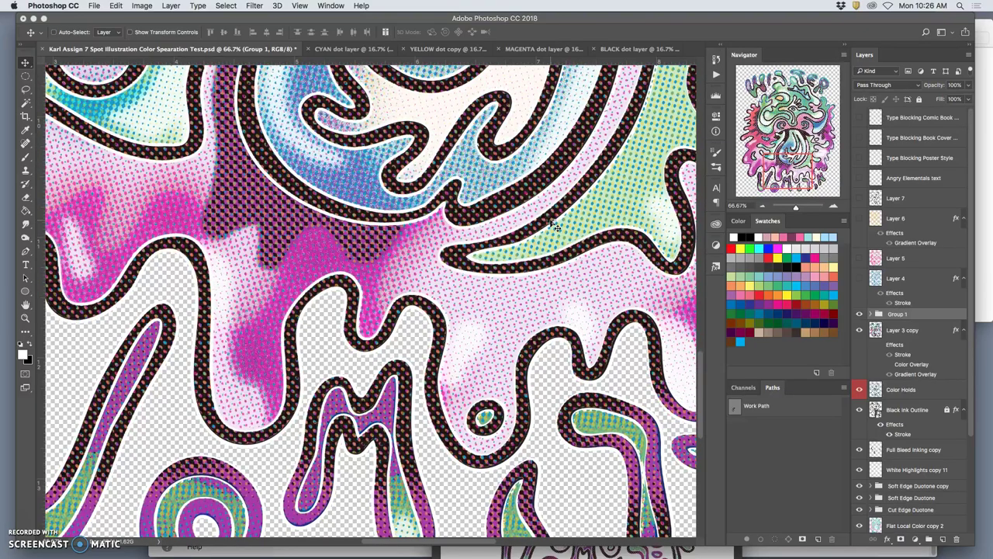
scroll(588, 269, down, 5)
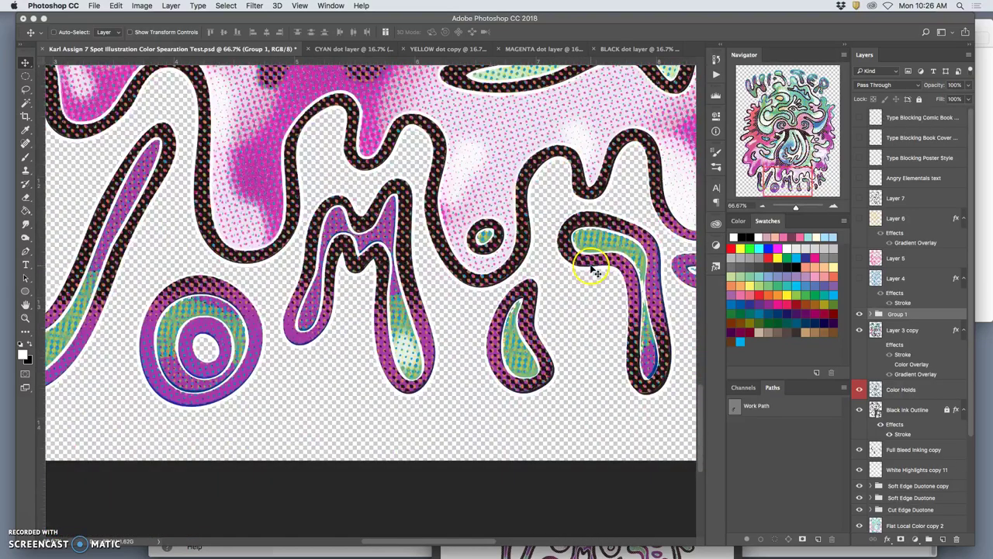
scroll(591, 269, right, 5)
scroll(589, 268, right, 4)
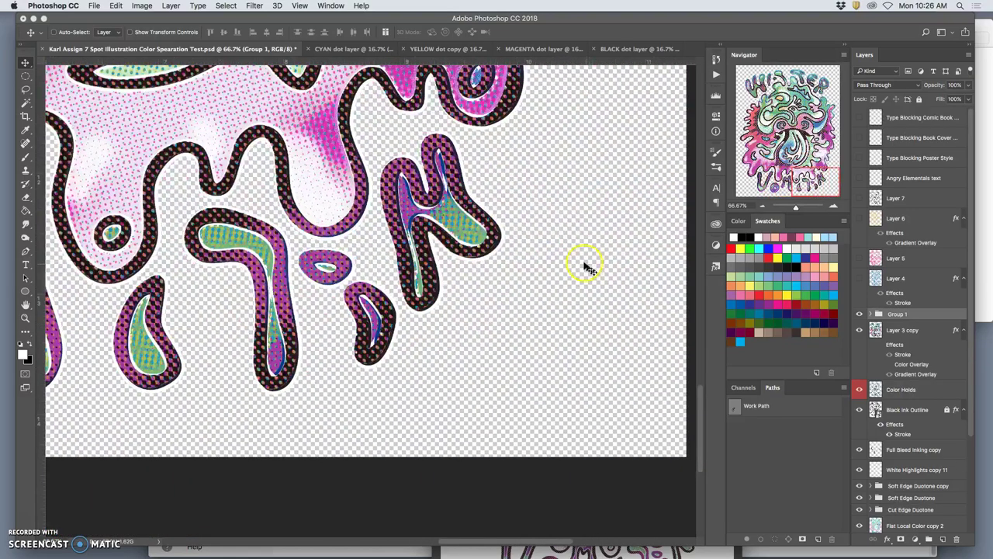
- Scale Group 1 up very slightly, to about 100.6%
key(super+t)
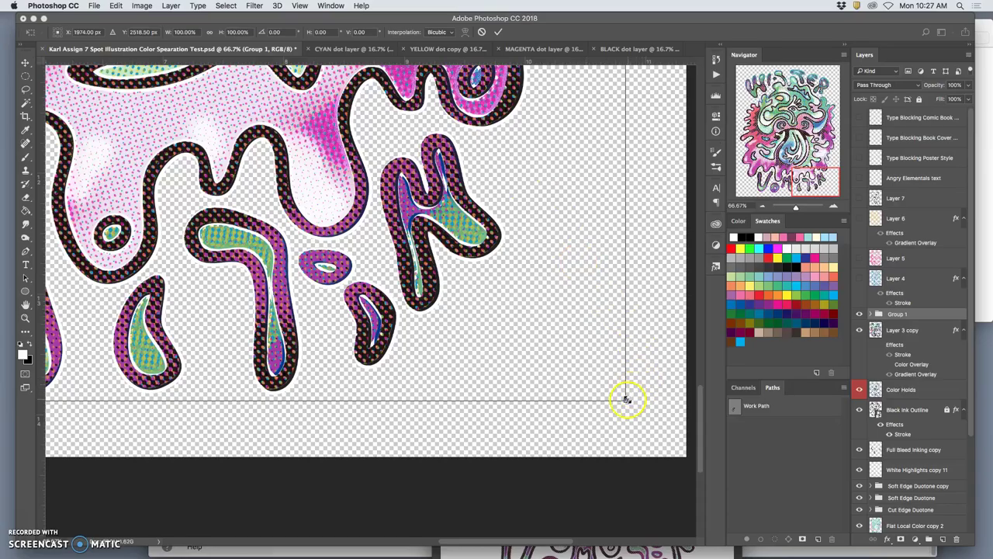
drag(627, 400, 632, 402)
scroll(557, 318, up, 10)
scroll(556, 318, up, 10)
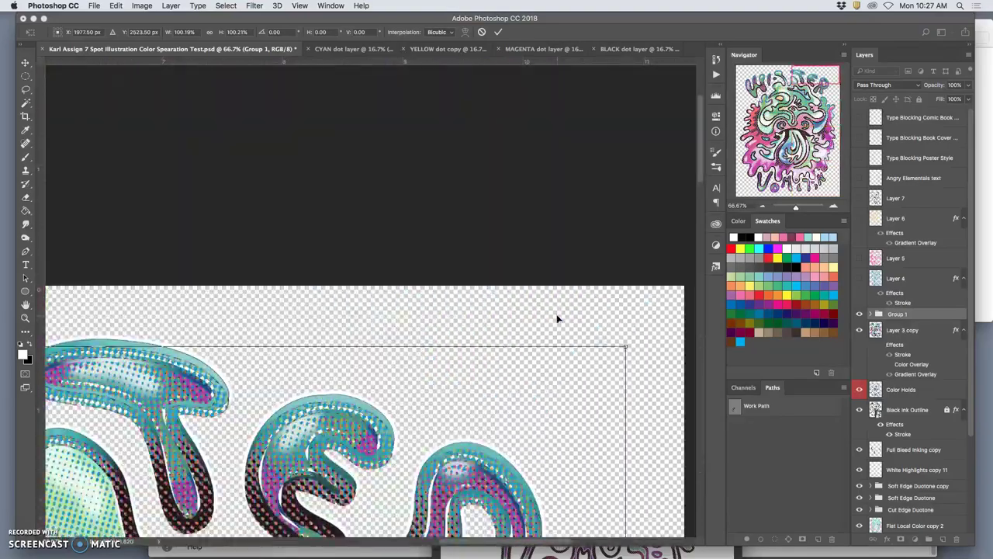
drag(624, 267, 626, 273)
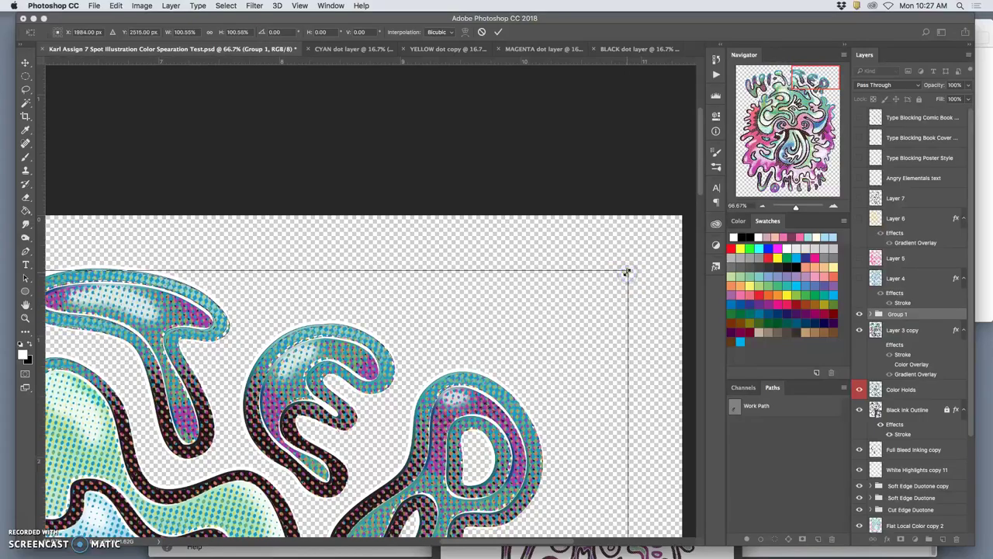
- Nudge Group 1 left and up, commit the transform, and fit the artwork on screen
key(Left)
key(Left)
key(Left)
key(Left)
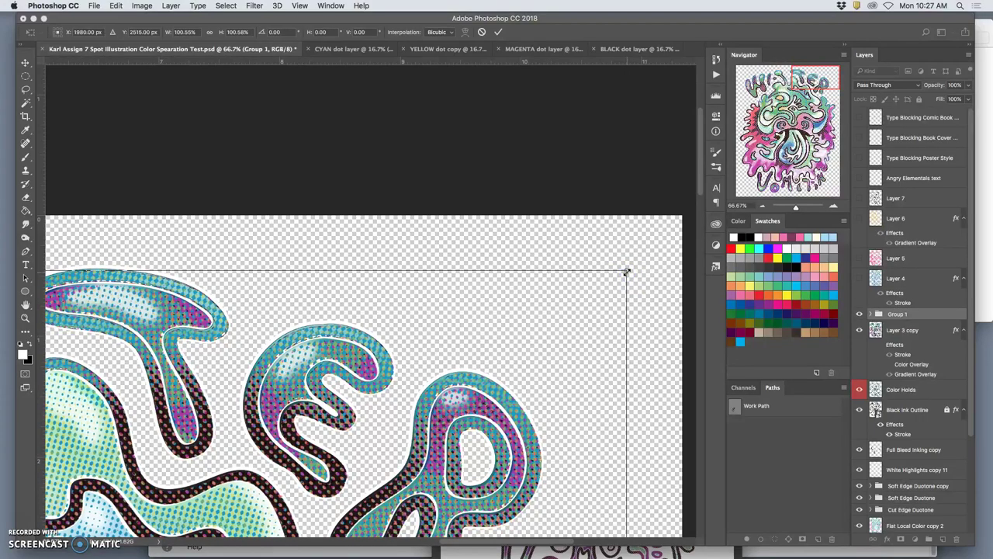
key(Up)
key(Up)
key(Up)
key(Up)
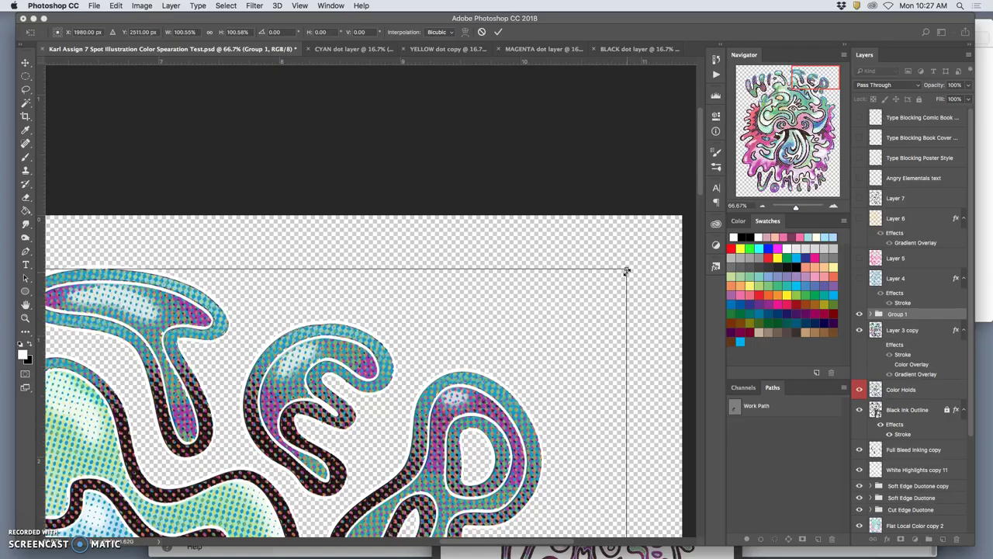
scroll(448, 303, left, 10)
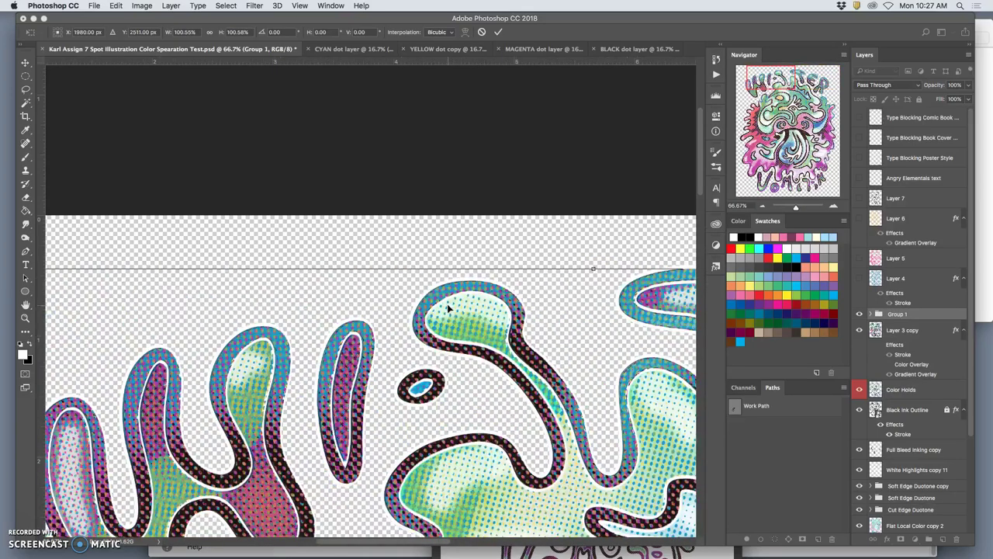
scroll(447, 304, left, 5)
scroll(447, 304, down, 15)
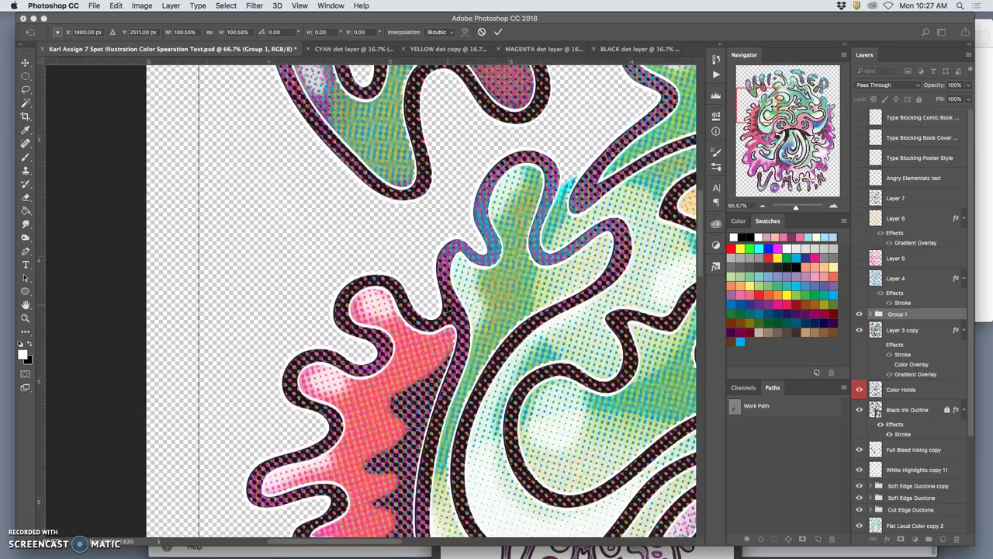
scroll(448, 308, down, 15)
scroll(448, 308, up, 8)
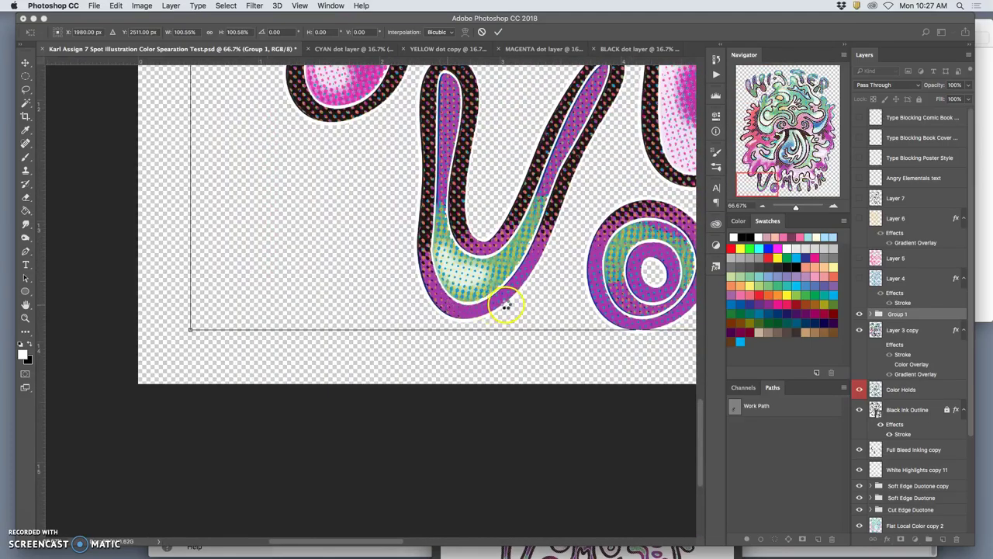
key(Return)
scroll(506, 306, right, 10)
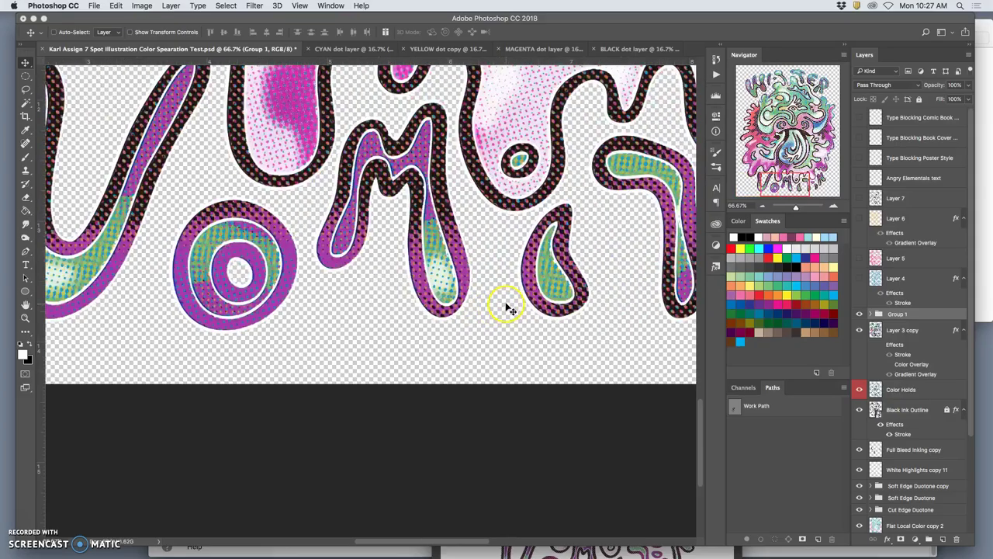
key(super+0)
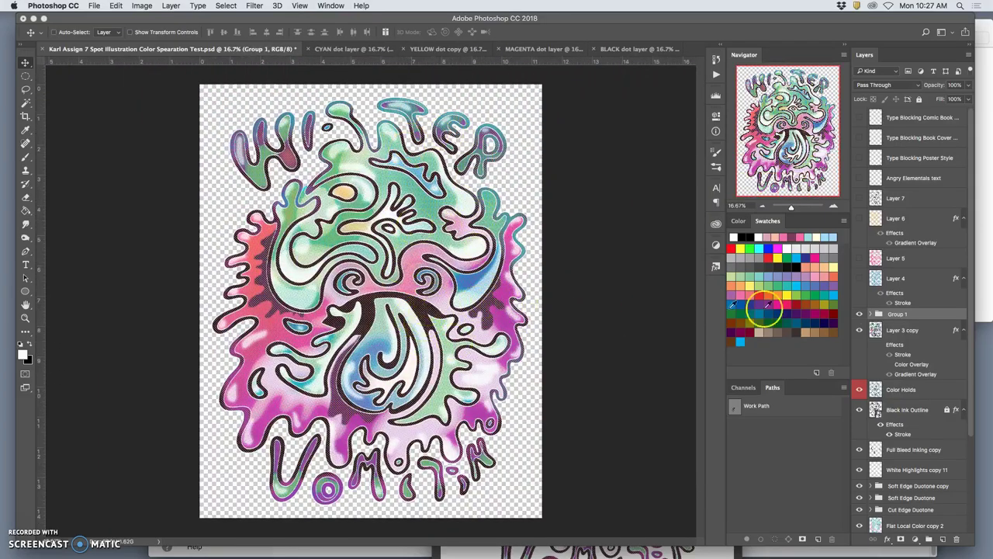
- Expand Group 1 and toggle Layers 3, 2, 1 and 0 off and back on to compare colours
click(872, 314)
click(859, 330)
click(859, 350)
click(859, 370)
click(859, 390)
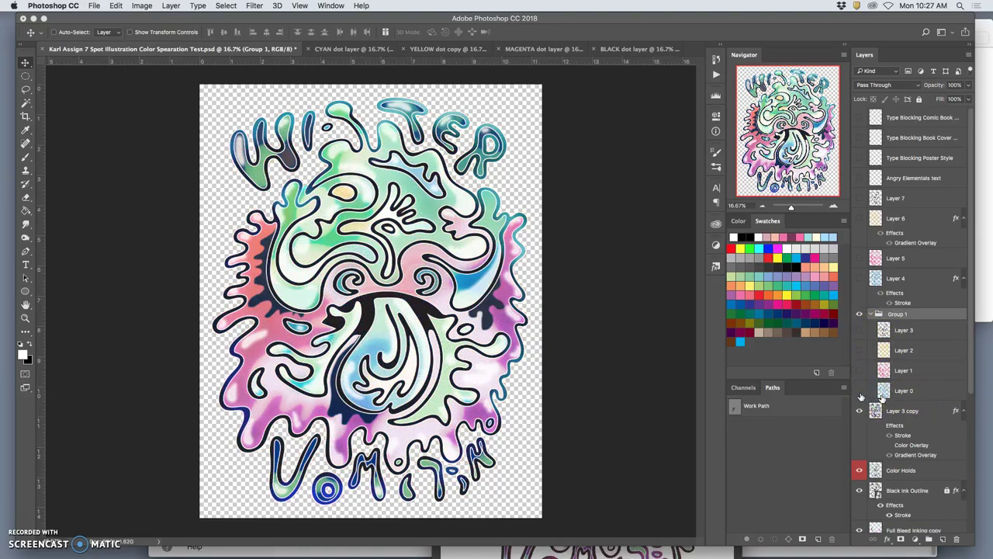
click(859, 390)
click(859, 370)
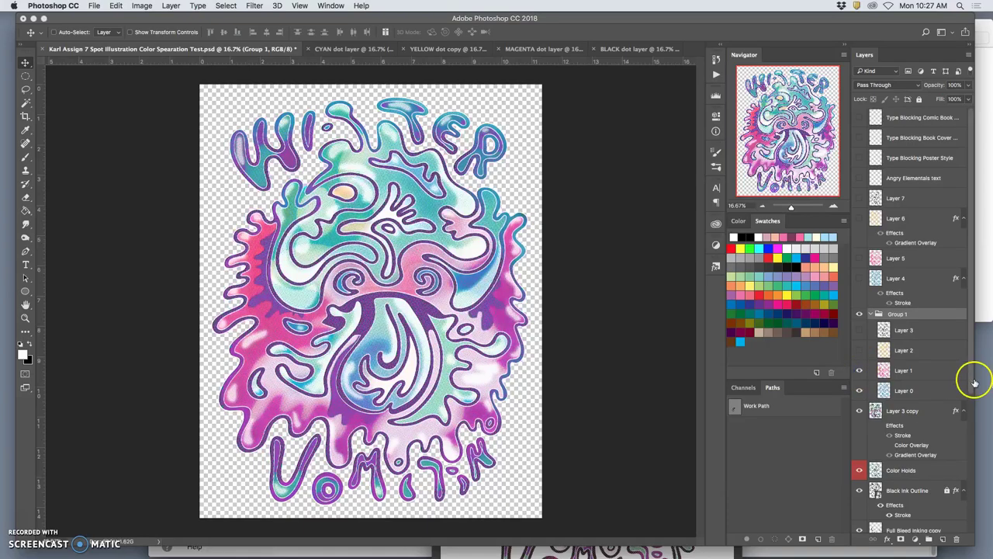
click(859, 350)
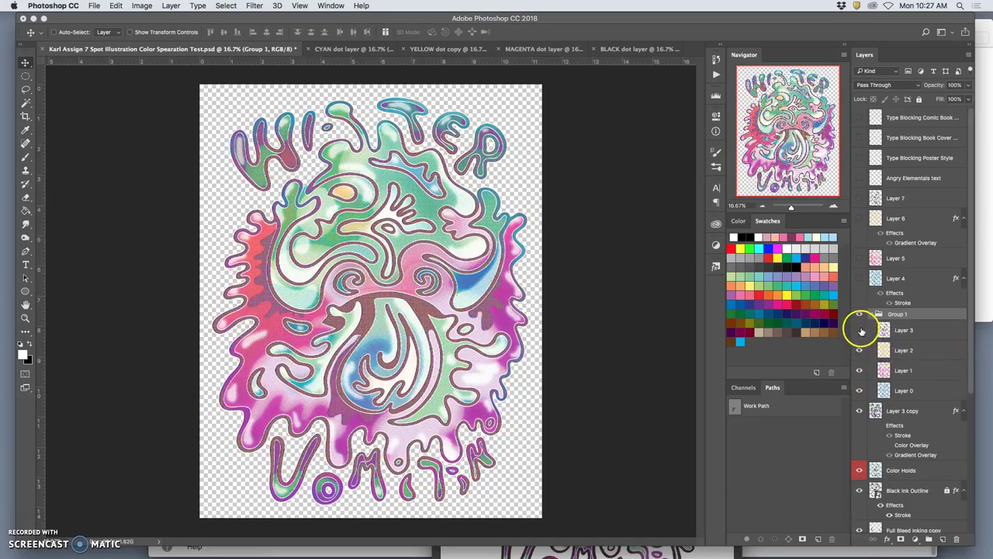
click(858, 329)
- Hide all four dot layers, collapse Group 1, and turn on Layer 4 for cyan outlines
click(926, 334)
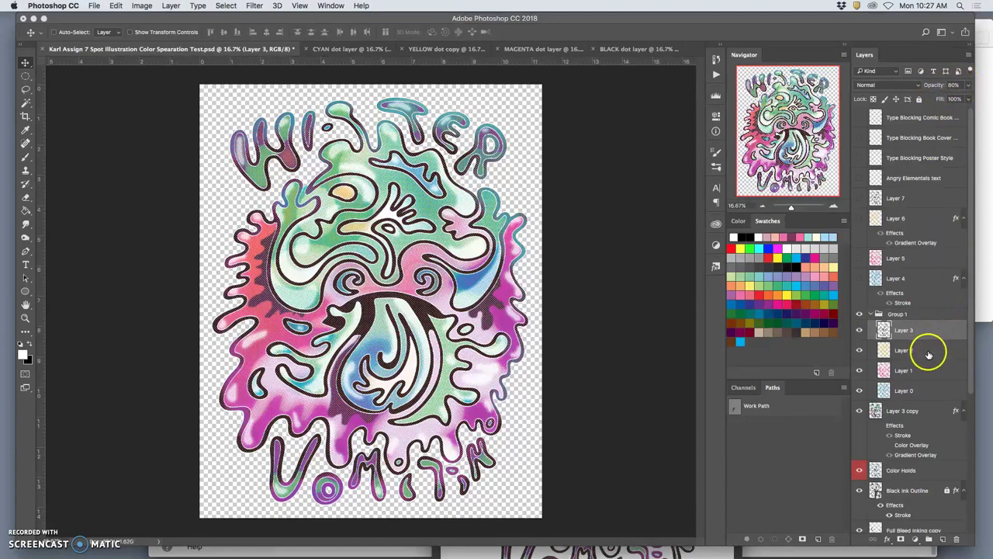
click(859, 330)
click(901, 348)
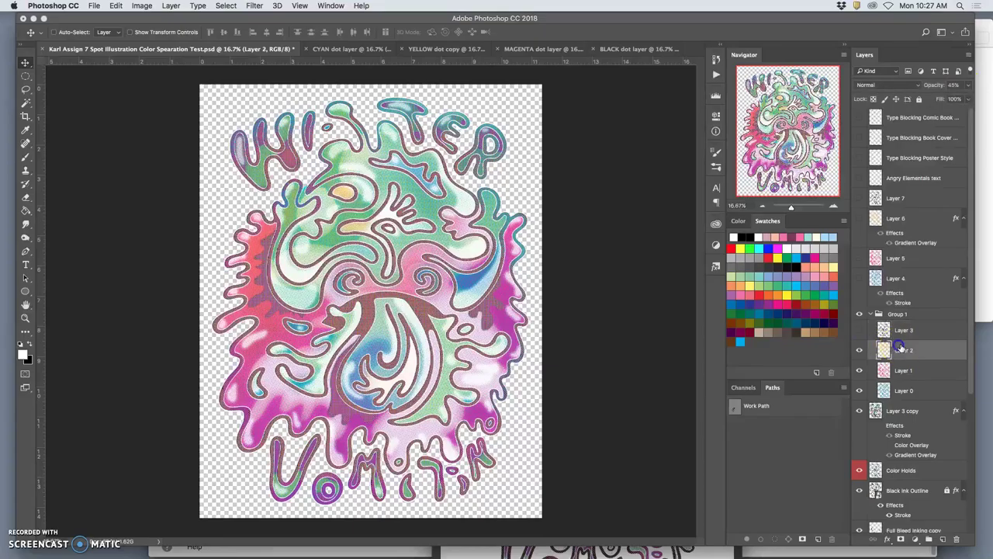
click(859, 350)
click(904, 370)
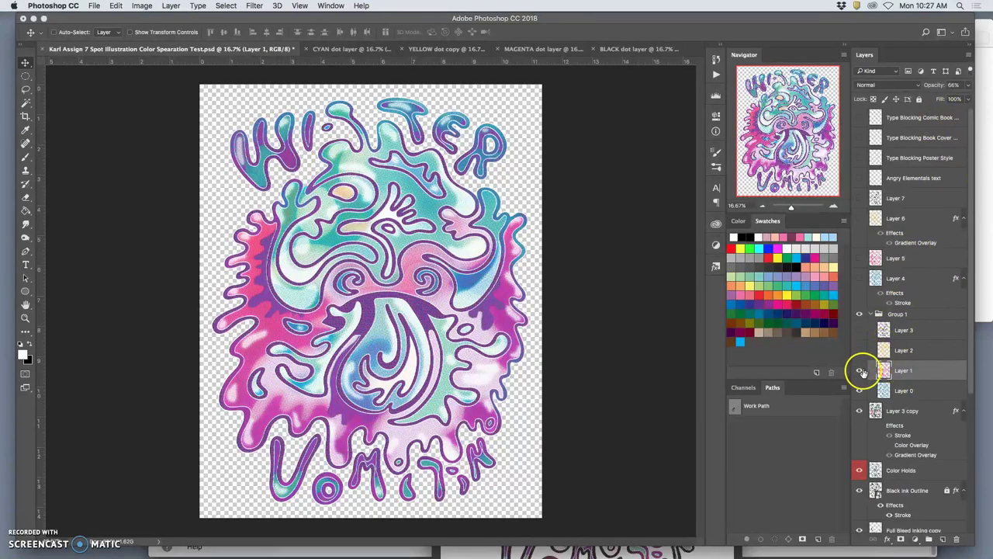
click(859, 371)
click(904, 390)
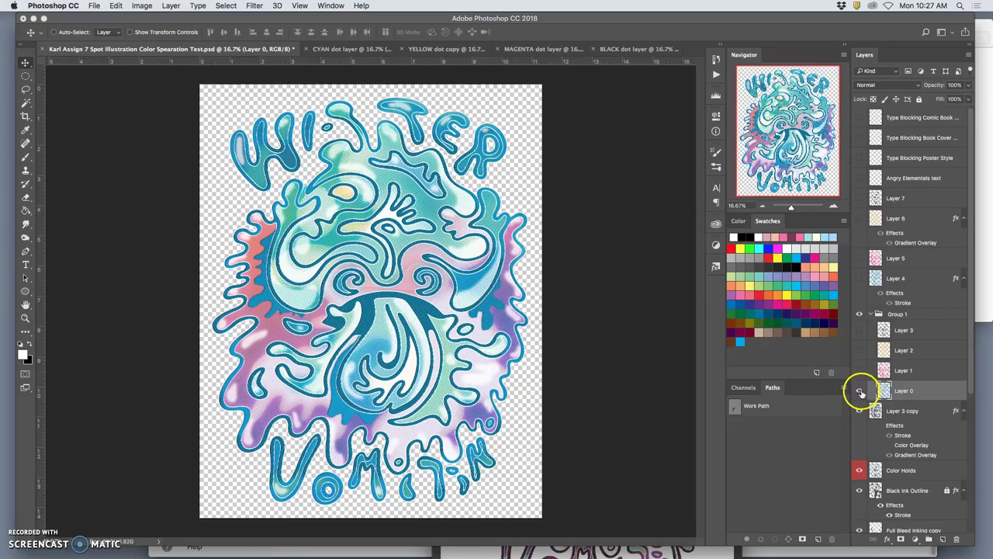
click(859, 392)
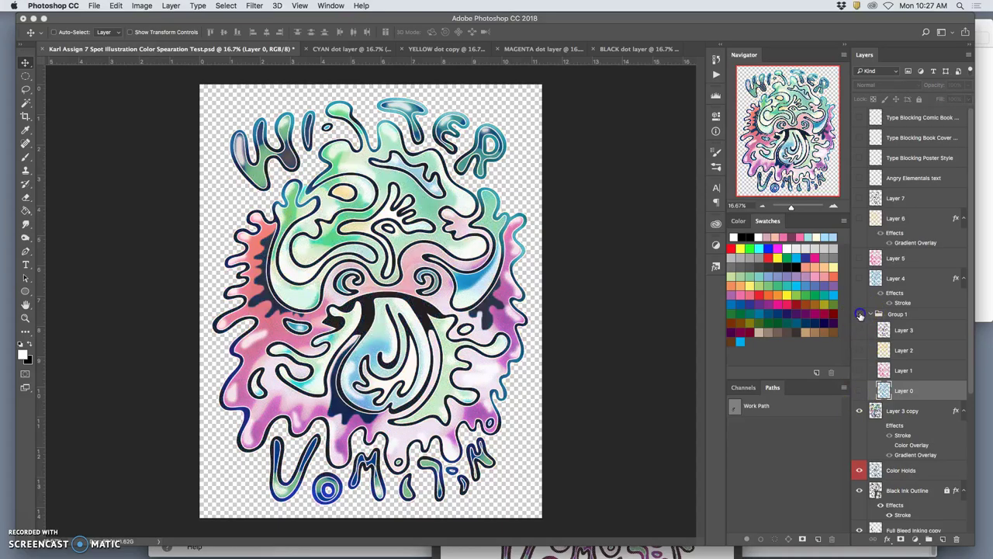
click(871, 314)
click(858, 277)
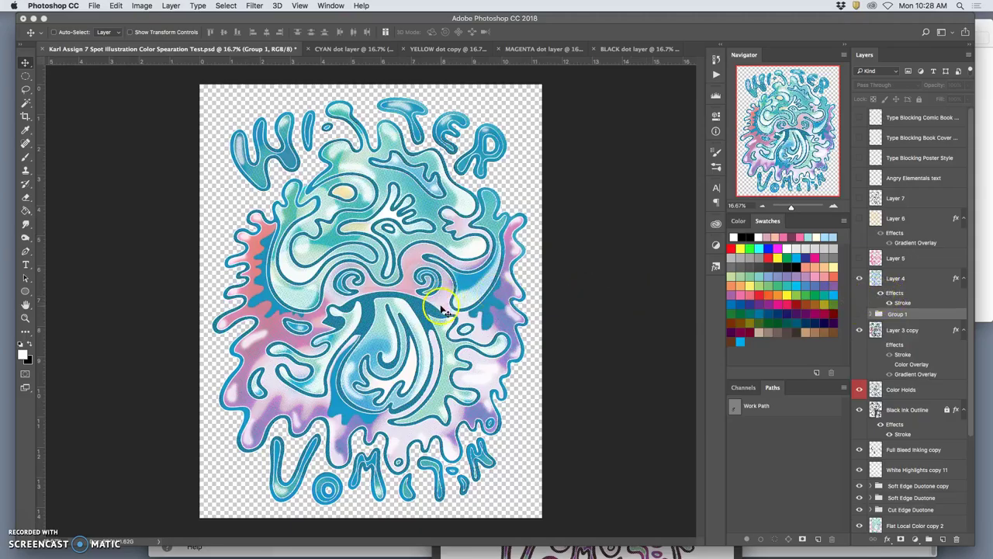
- Select Layer 4 at 100% zoom and compare the artwork with and without its Stroke effect
key(super+alt)
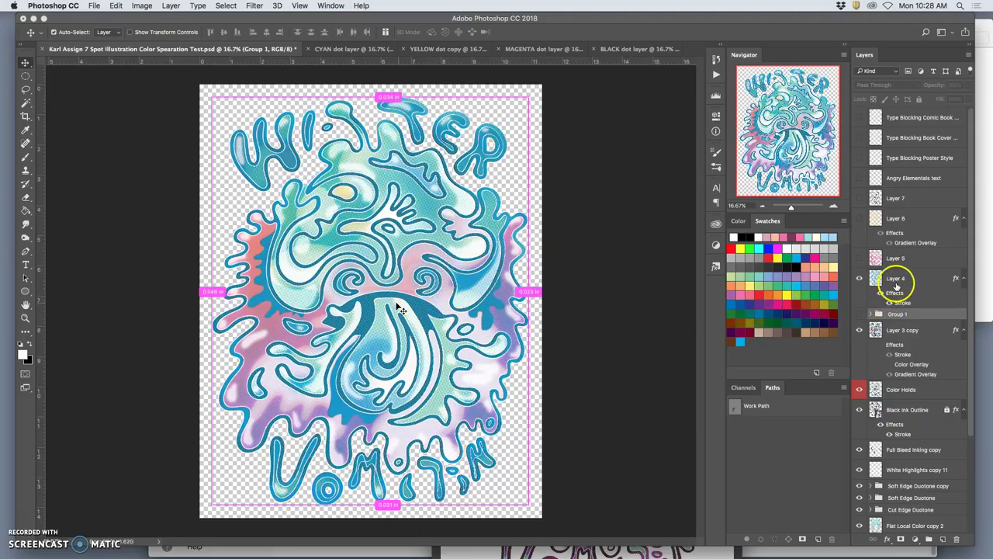
click(896, 279)
key(super+0)
key(super+1)
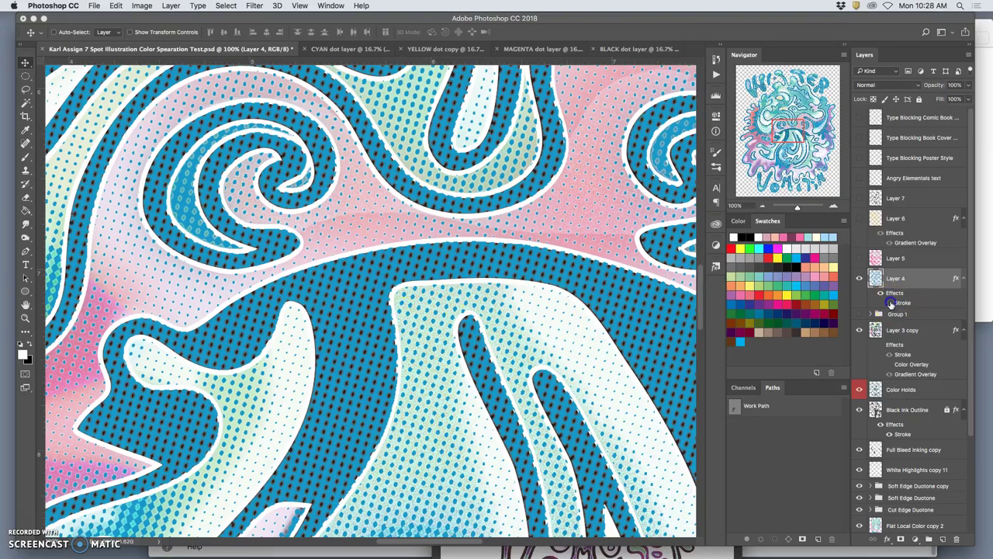
click(890, 302)
click(890, 303)
click(890, 302)
click(890, 303)
click(890, 303)
click(890, 302)
- Confirm Layer 4's 2 px white outside stroke at 28% opacity, then compare with Layer 4 hidden and shown
double_click(903, 303)
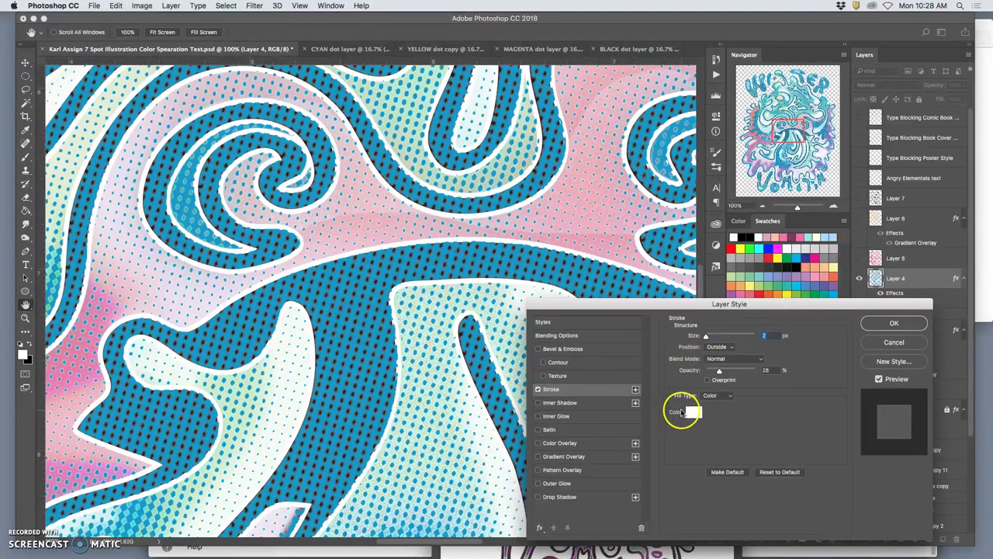
click(894, 323)
key(super+minus)
key(super+minus)
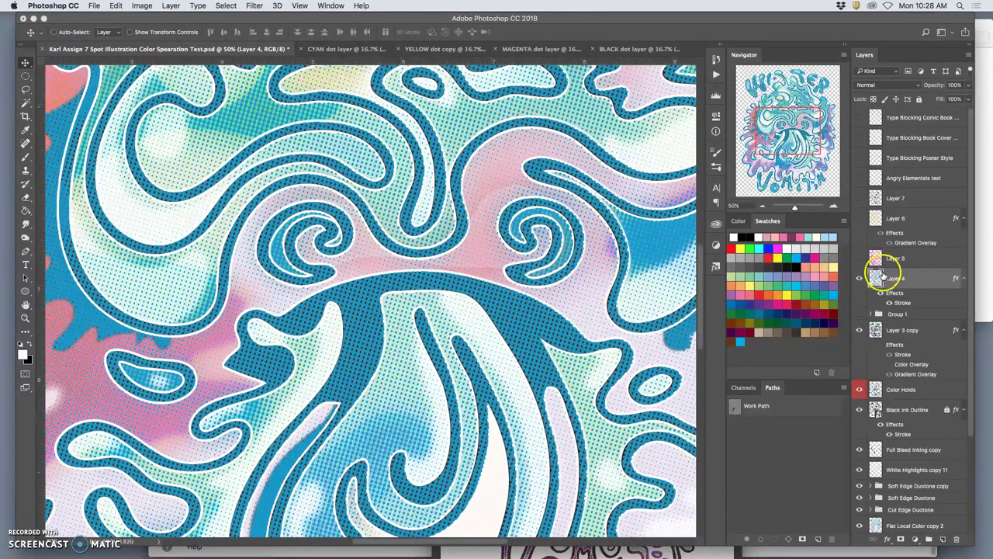
click(858, 278)
key(super+minus)
key(super+minus)
key(super+minus)
click(859, 280)
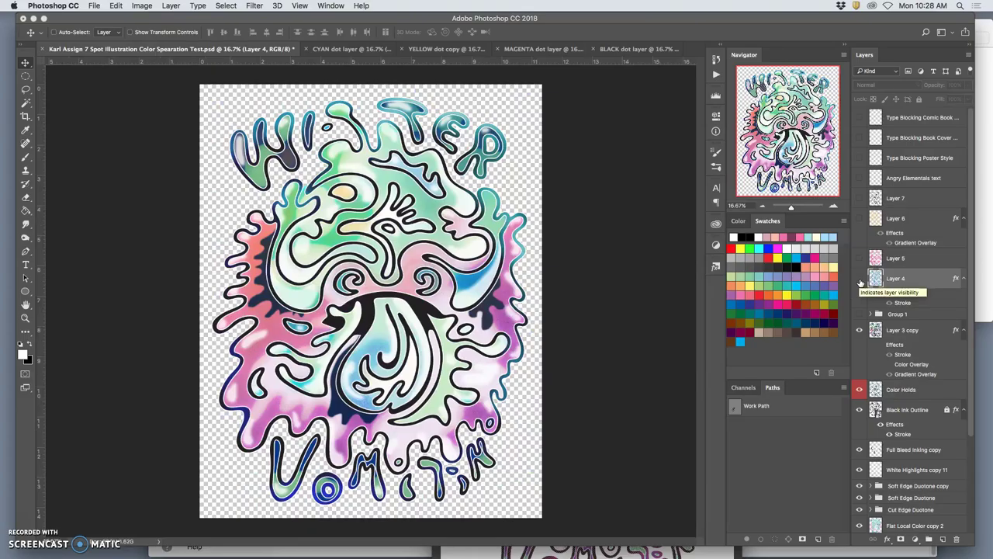
click(859, 279)
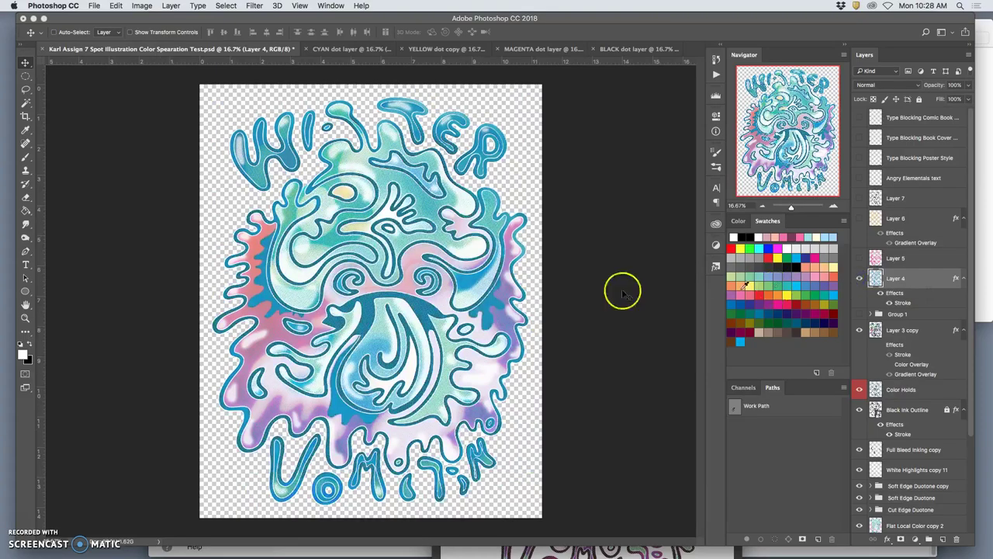
- Try Pin Light, Soft Light and Linear Light blend modes on Layer 4
click(887, 86)
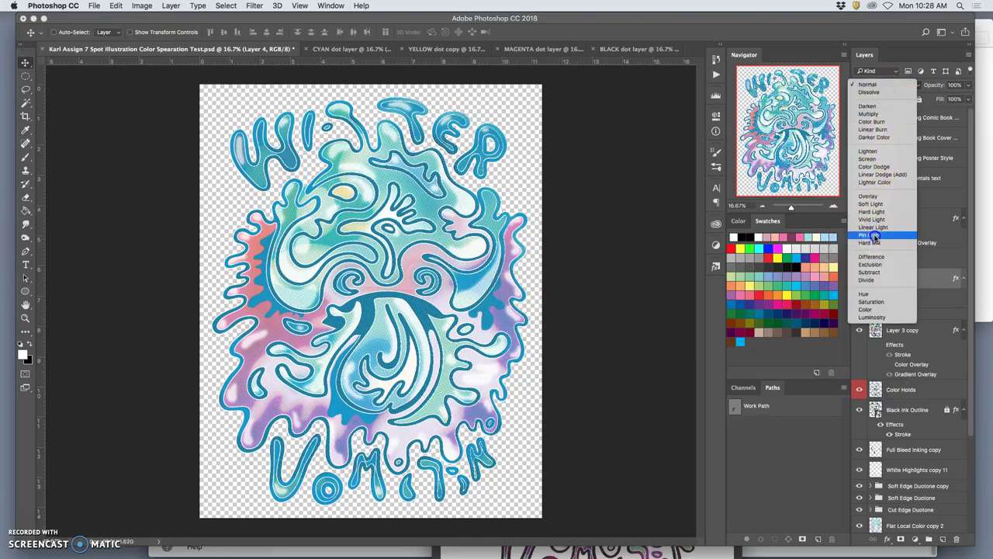
click(873, 234)
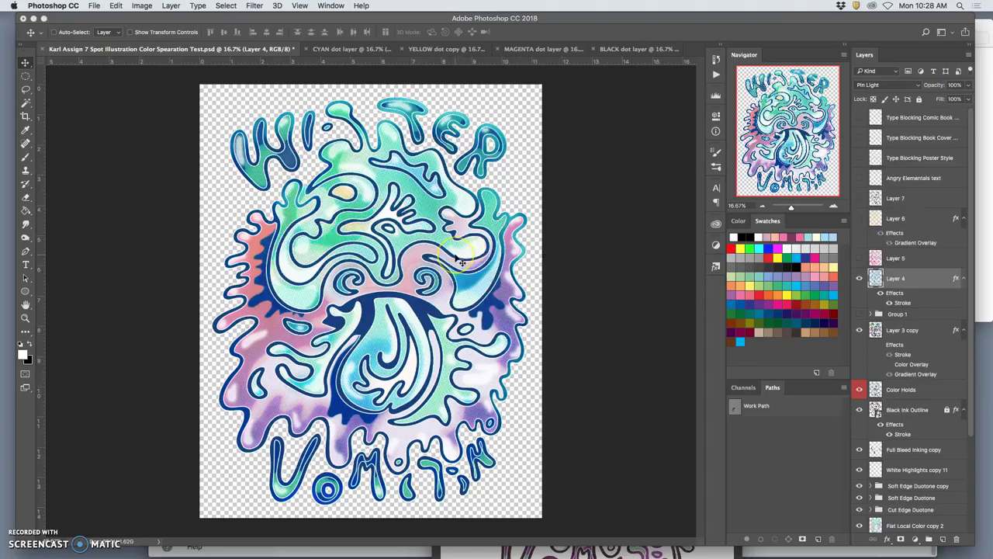
scroll(356, 331, up, 5)
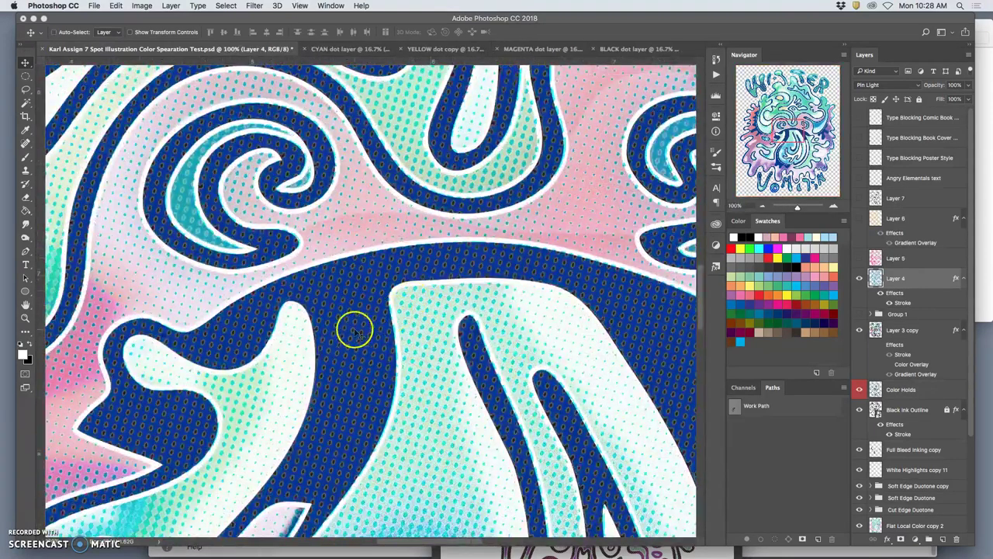
click(861, 84)
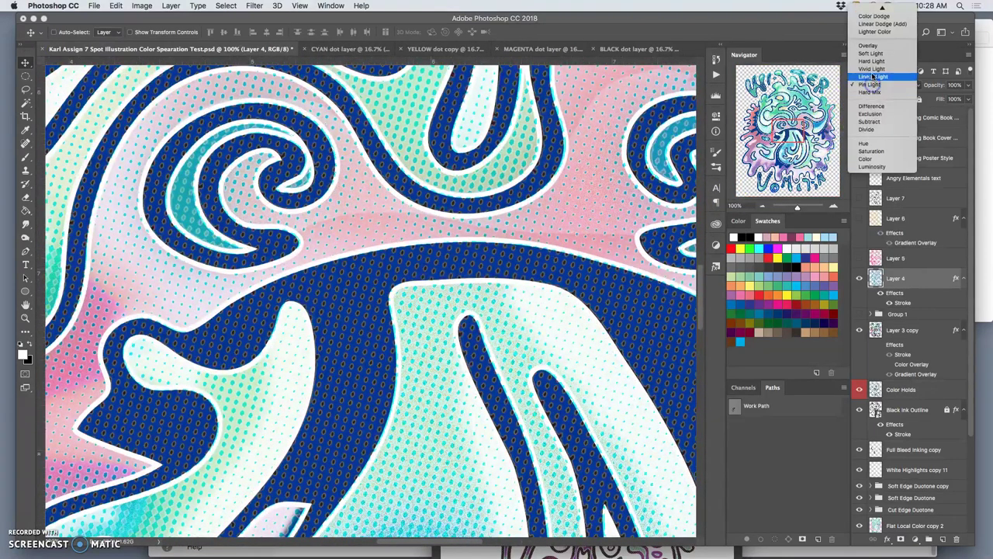
click(870, 53)
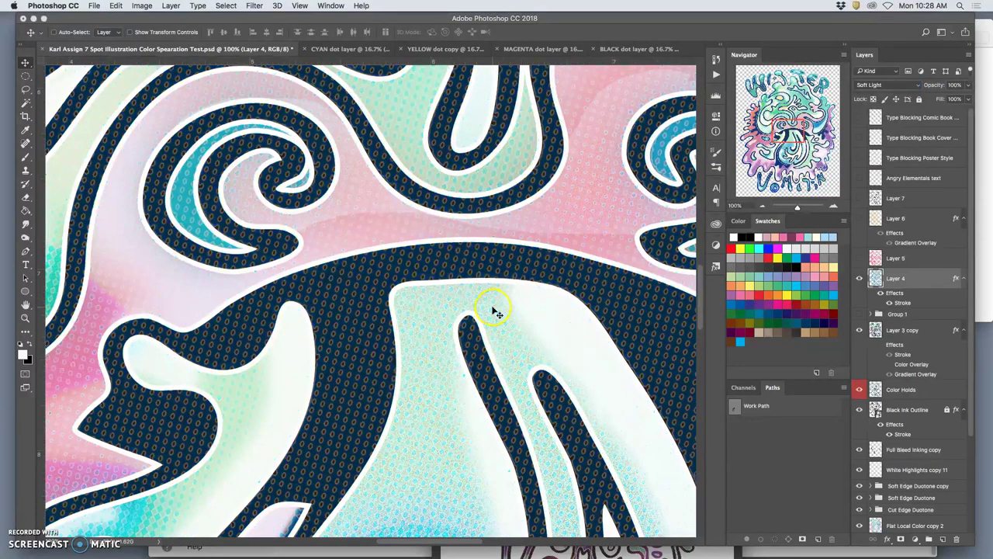
click(892, 84)
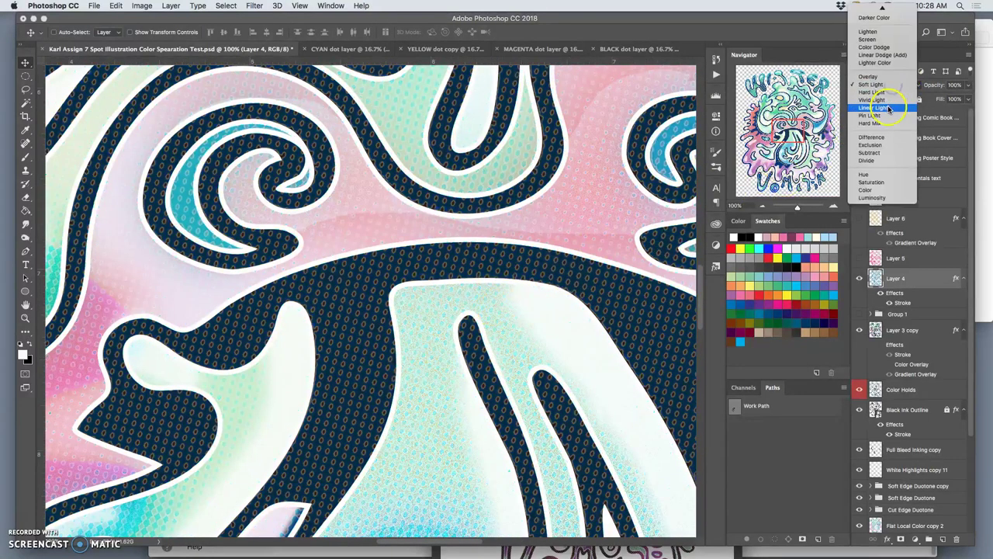
click(887, 108)
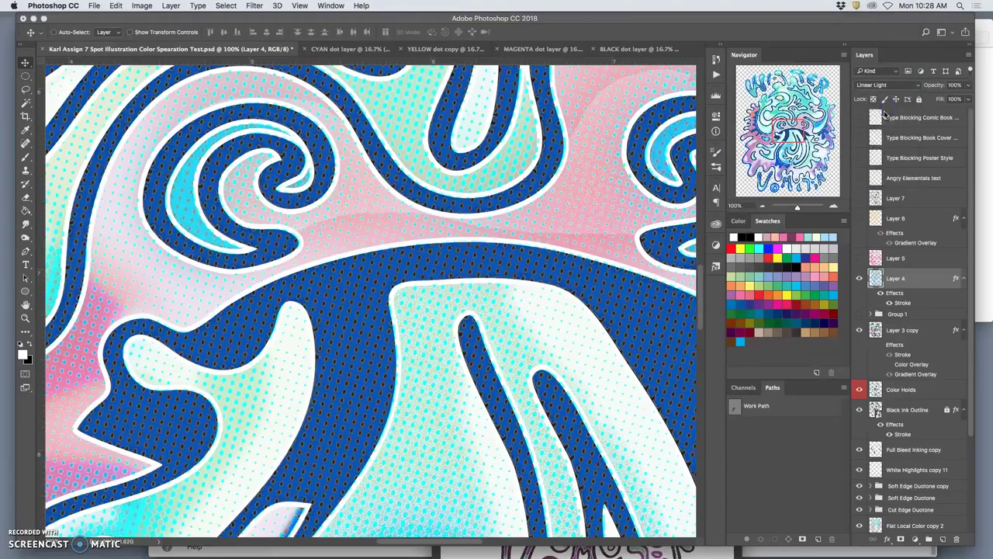
- Set Layer 4 back to Pin Light and nudge it slightly on the canvas
key(super+0)
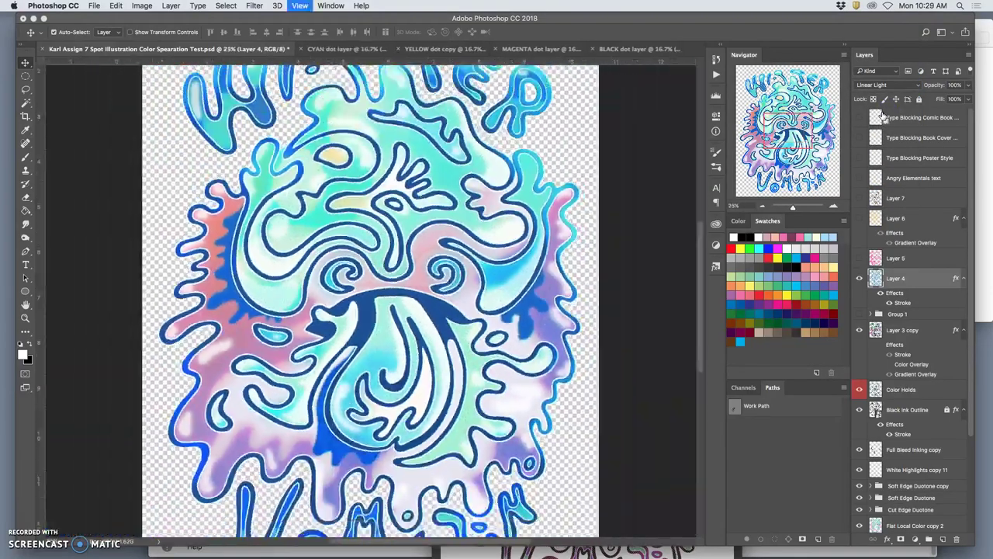
click(892, 85)
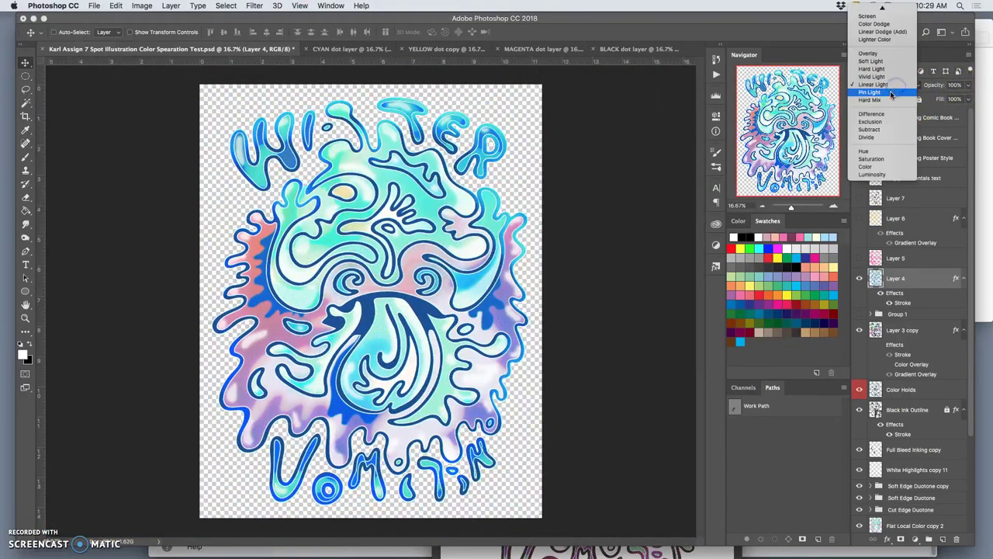
click(893, 94)
drag(567, 275, 516, 301)
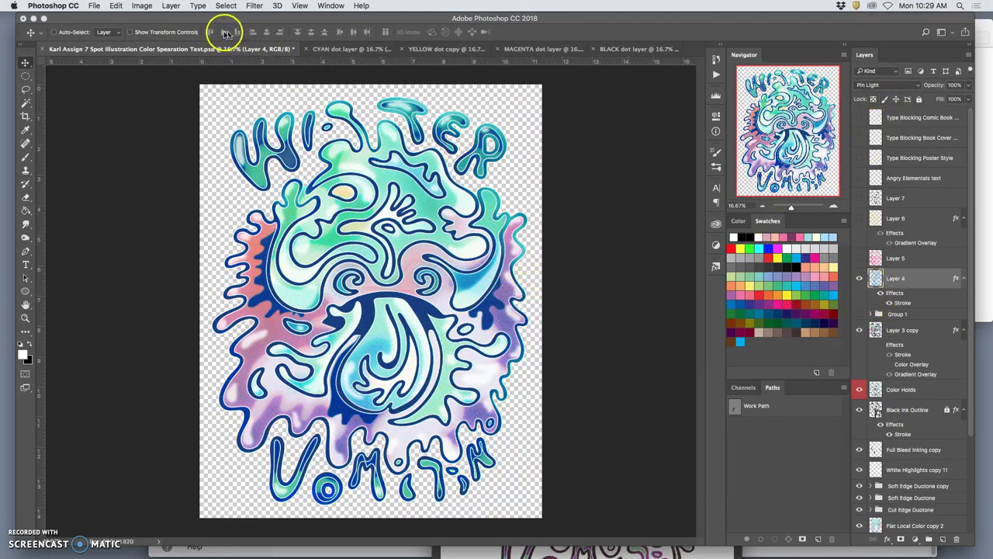
- Apply Hue/Saturation to Layer 4 with Hue +14, Saturation +2 and Lightness -10
click(142, 6)
mouse_move(159, 34)
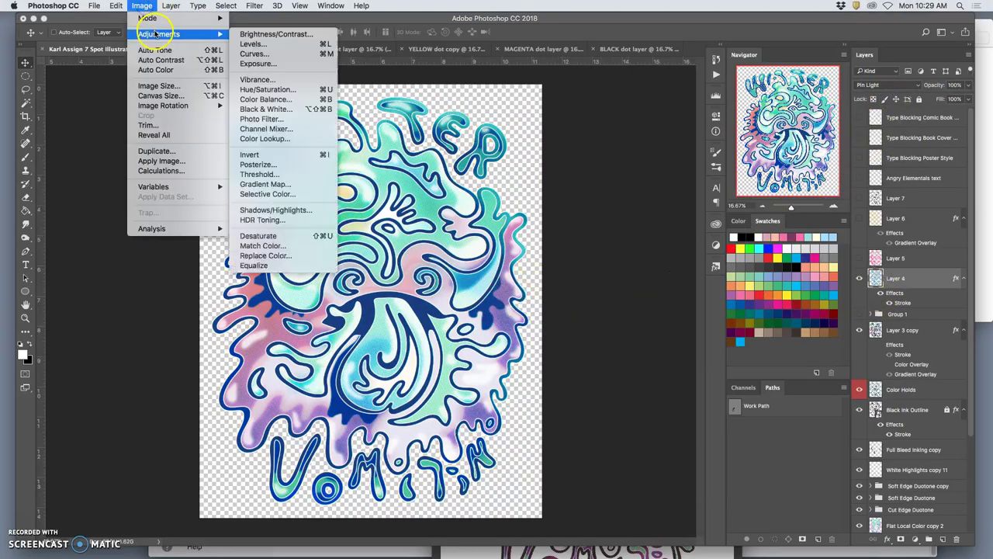
click(268, 90)
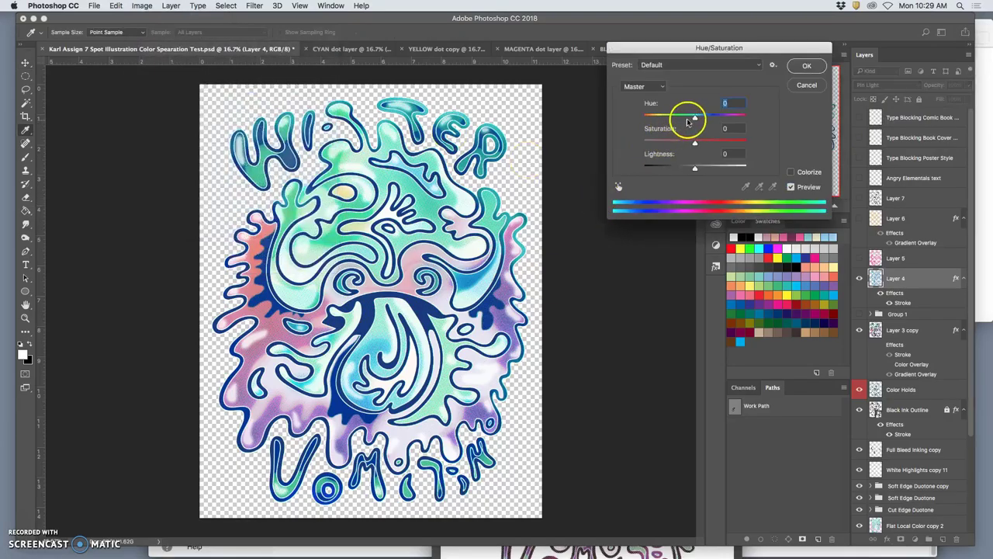
mouse_move(695, 118)
mouse_down()
mouse_move(720, 119)
mouse_move(672, 119)
mouse_move(694, 119)
mouse_up()
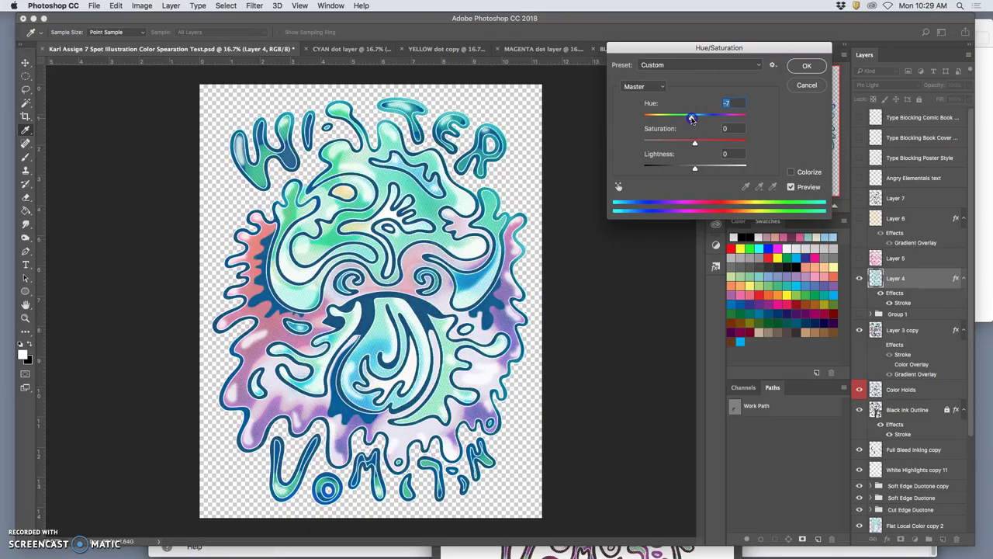
drag(694, 118, 697, 118)
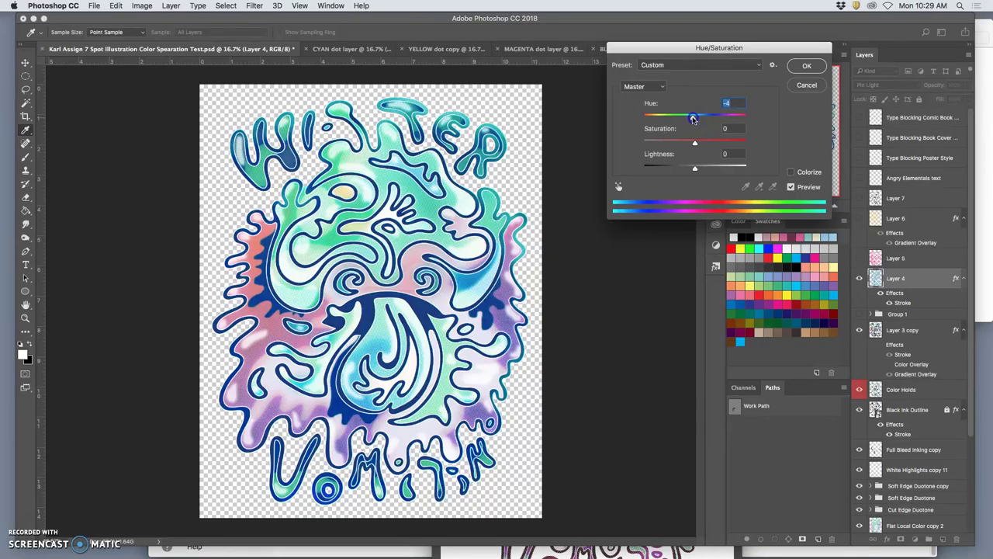
drag(693, 118, 698, 119)
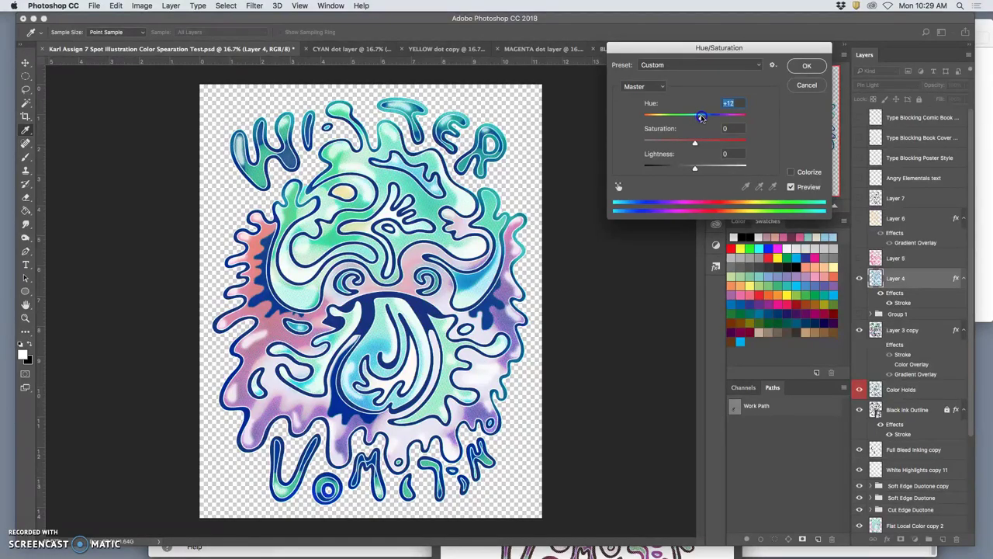
drag(694, 167, 690, 148)
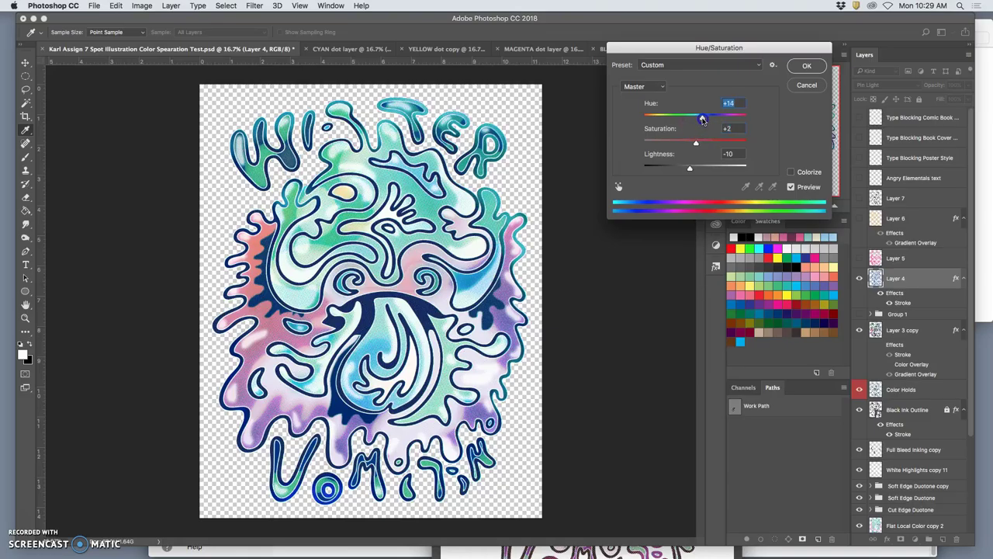
click(702, 119)
click(808, 67)
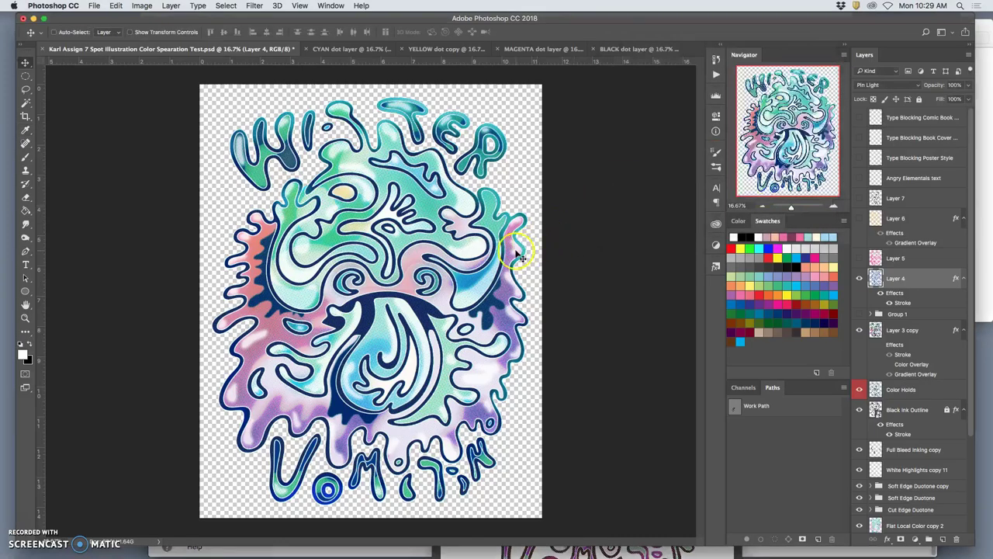
- Zoom in and compare the artwork with Layer 4's blue halftone dots hidden and shown
key(super+equal)
key(super+equal)
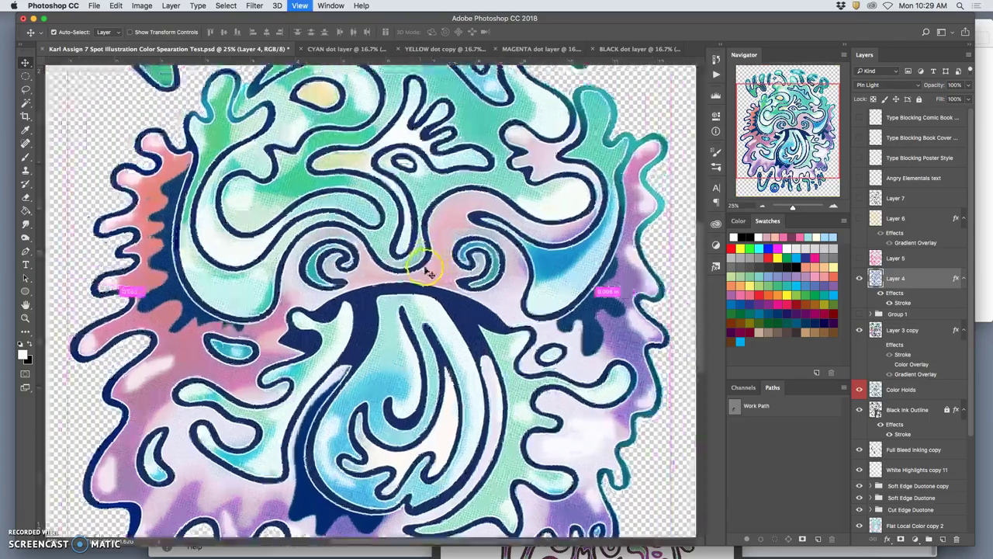
key(super+equal)
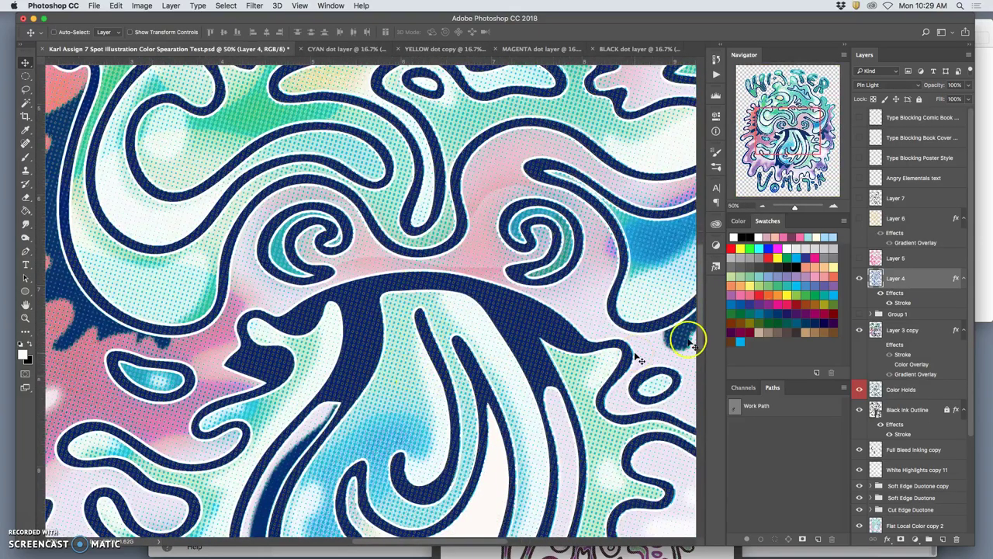
click(859, 279)
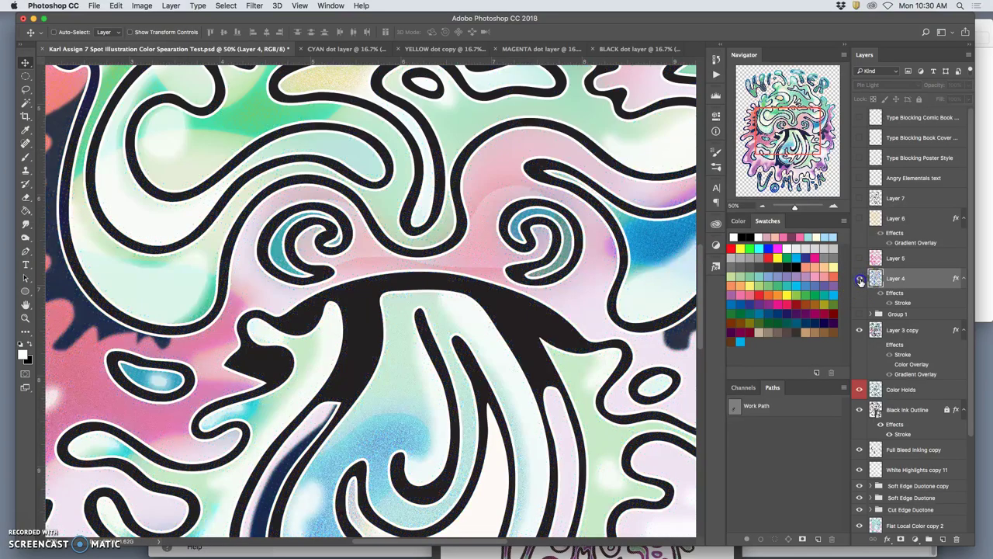
click(858, 280)
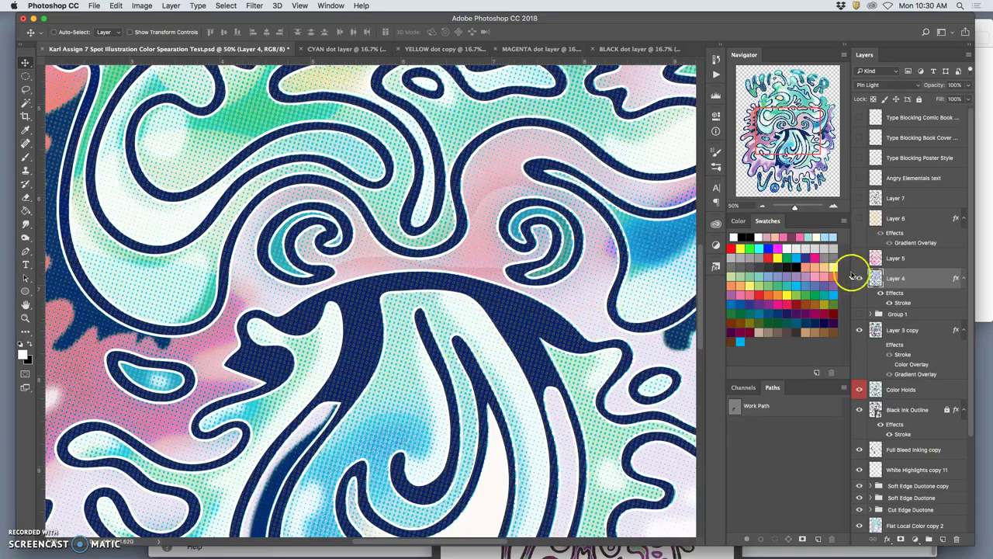
click(858, 279)
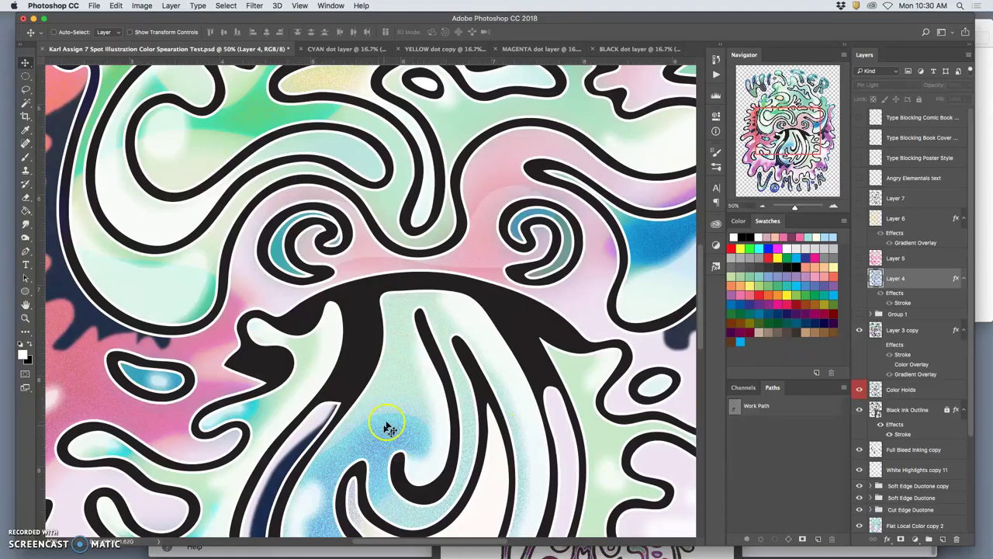
click(859, 279)
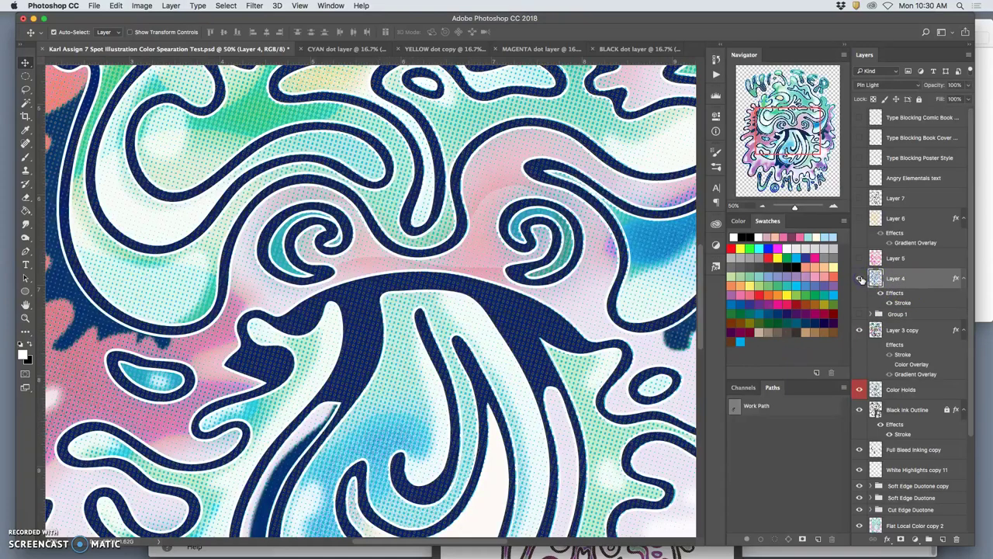
- Fit the artwork in view, toggle Layer 5's magenta dots, and show Layer 6's green gradient overlay
key(super+minus)
key(super+minus)
key(super+minus)
key(super+r)
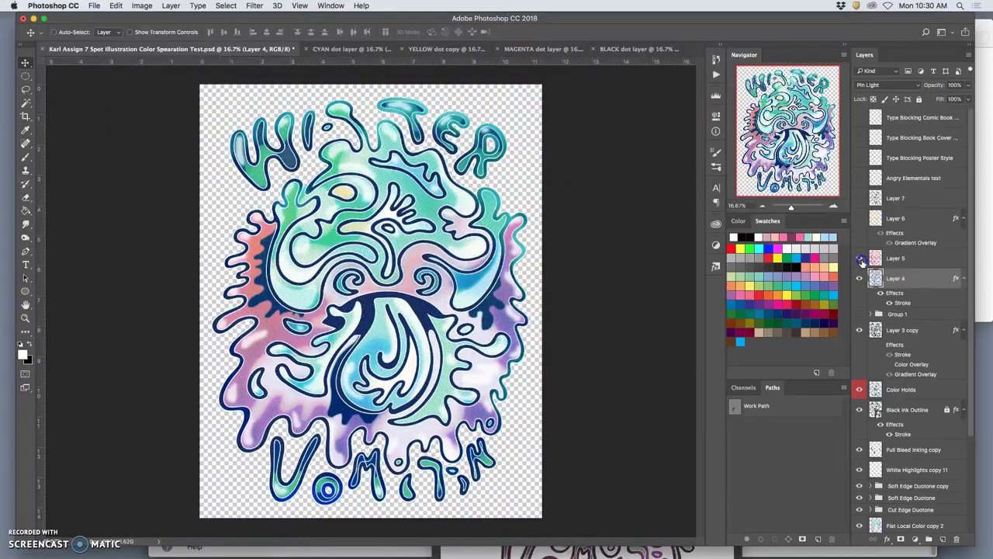
click(860, 259)
click(859, 259)
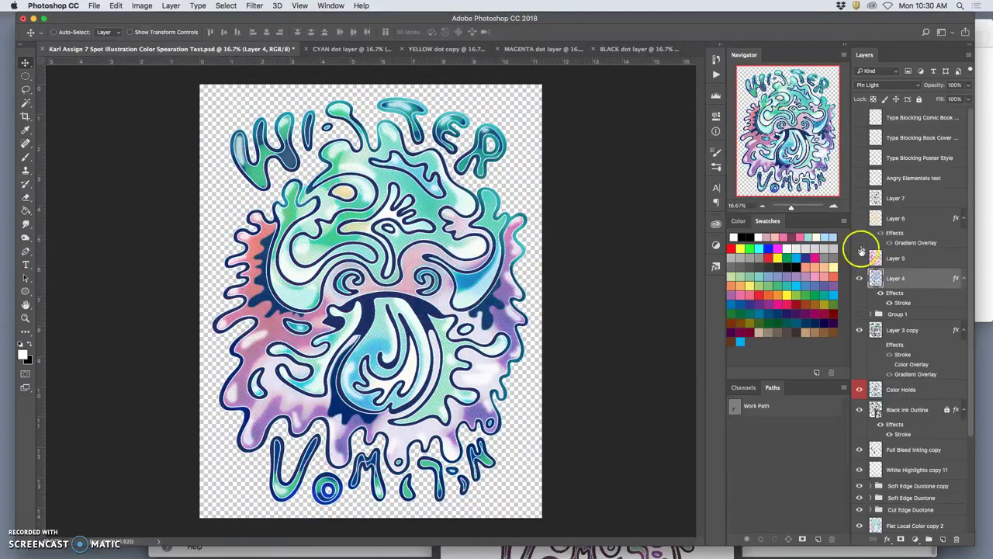
click(860, 218)
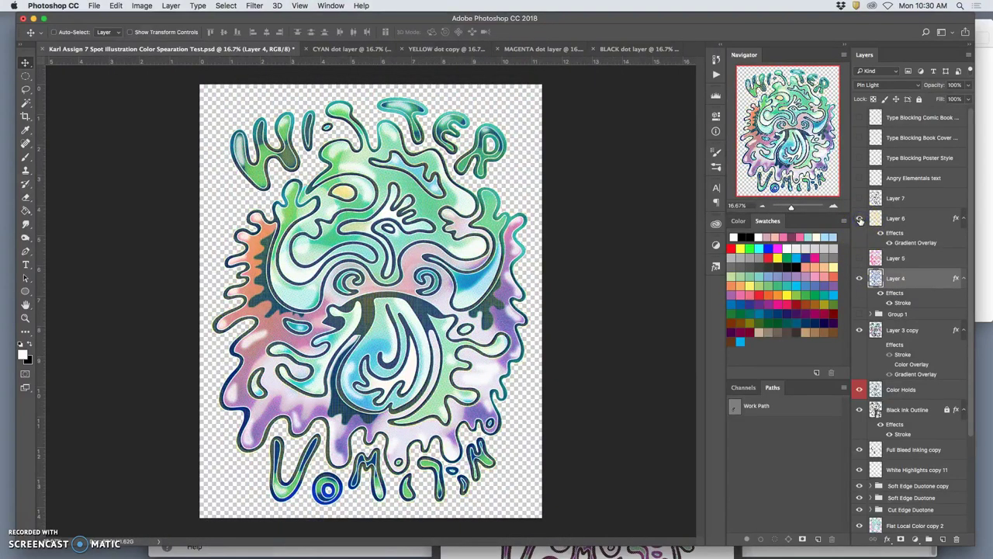